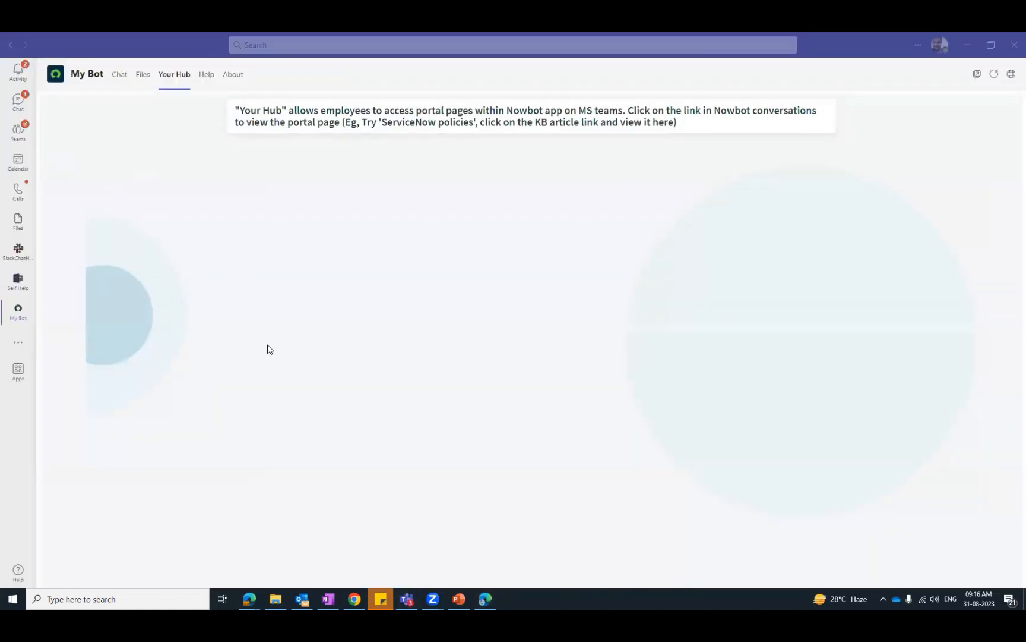
- Switch to Microsoft Teams in the browser, open the ServiceNow for Microsoft 365 Employee Center, and look it over after dismissing the error banners
{"action": "key", "text": "alt+Tab"}
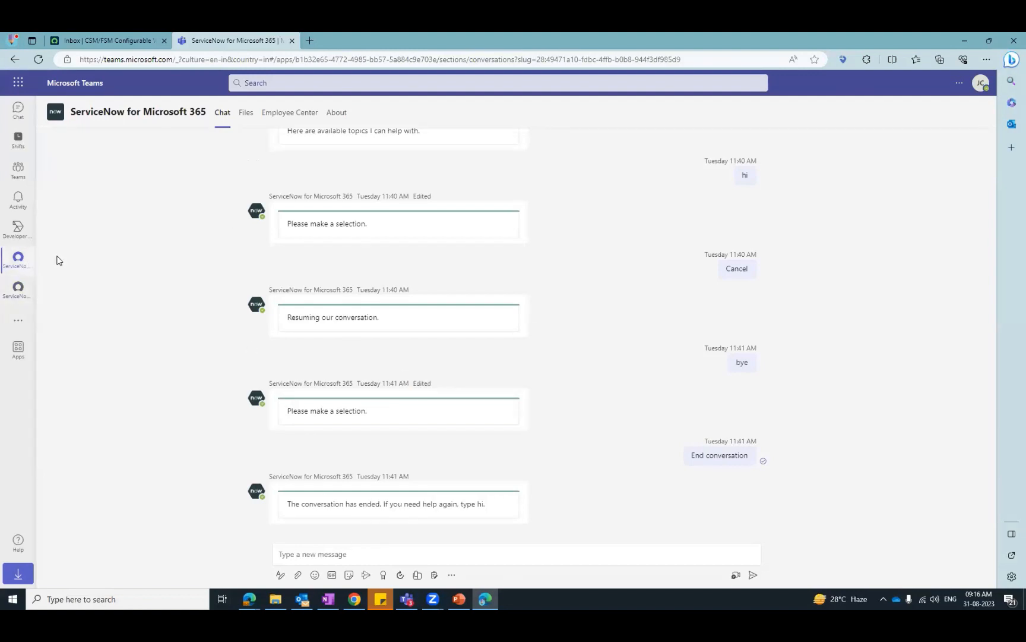
{"action": "left_click", "coordinate": [272, 116]}
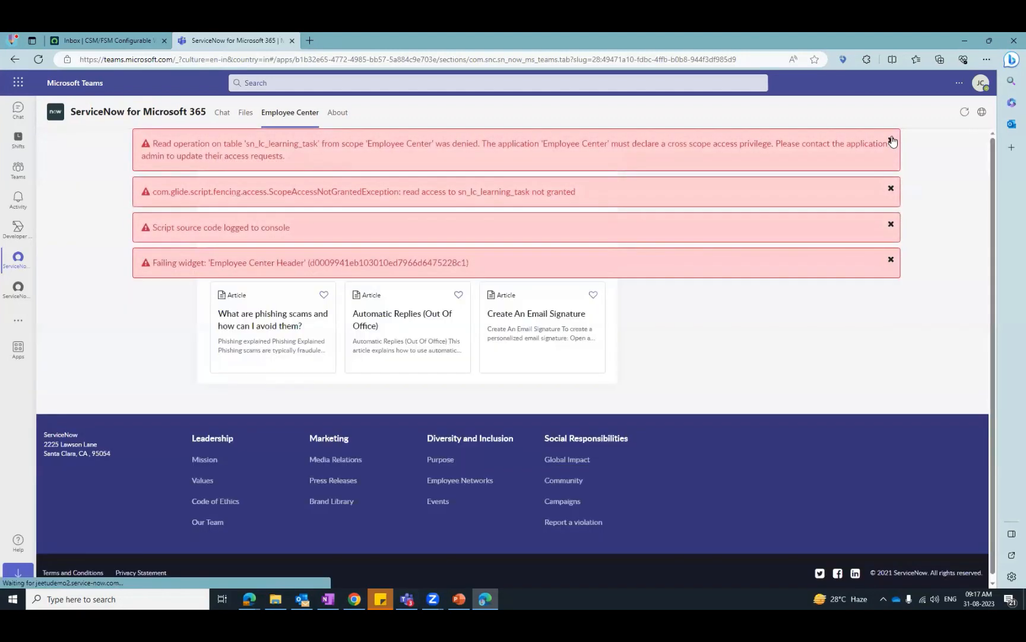
{"action": "left_click", "coordinate": [891, 141]}
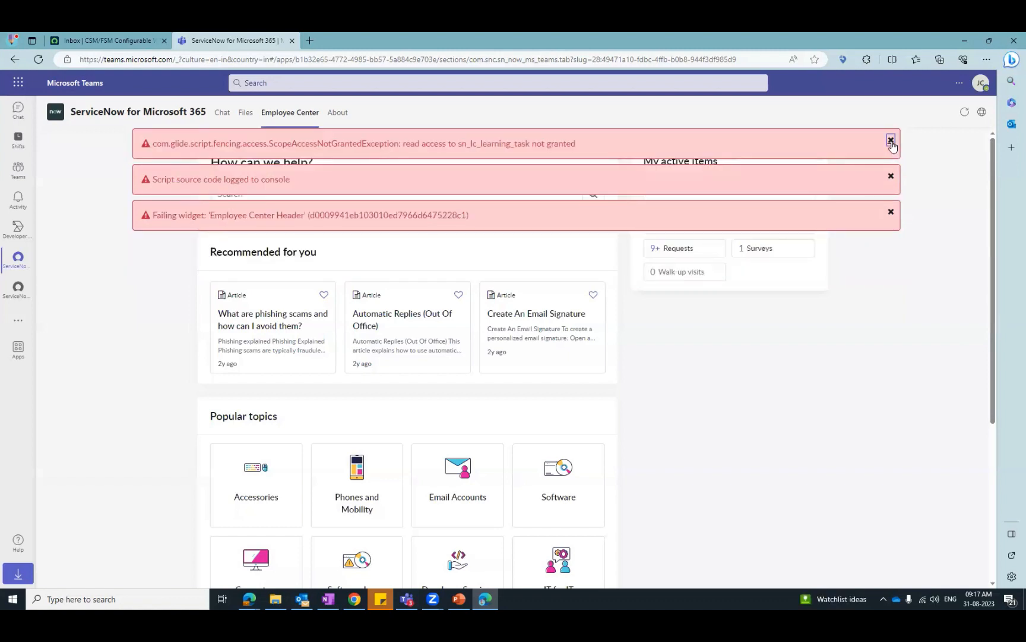
{"action": "left_click", "coordinate": [891, 140]}
{"action": "left_click", "coordinate": [891, 143]}
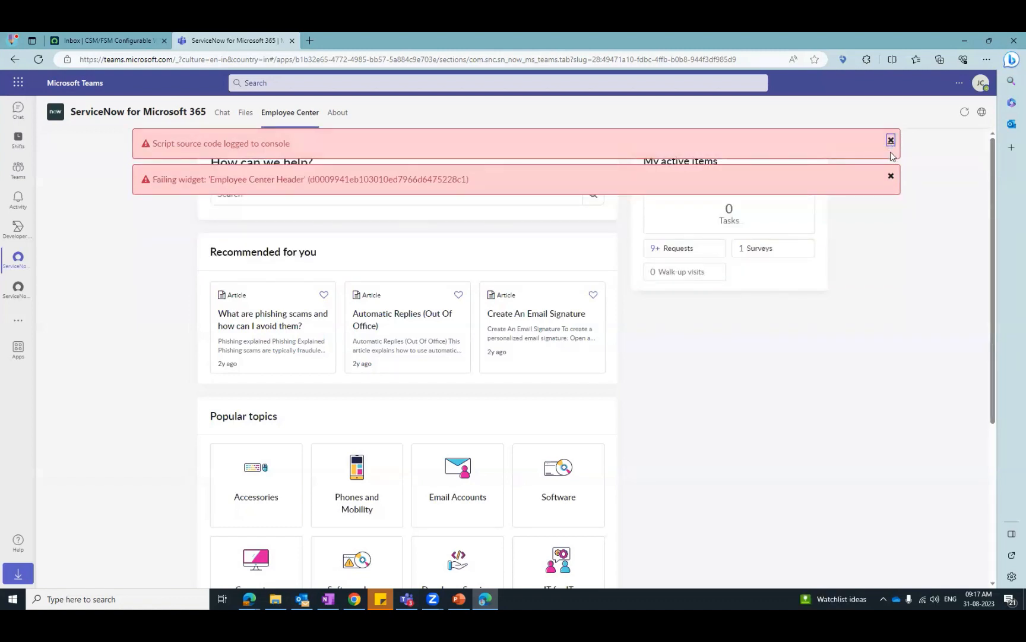
{"action": "left_click", "coordinate": [891, 141]}
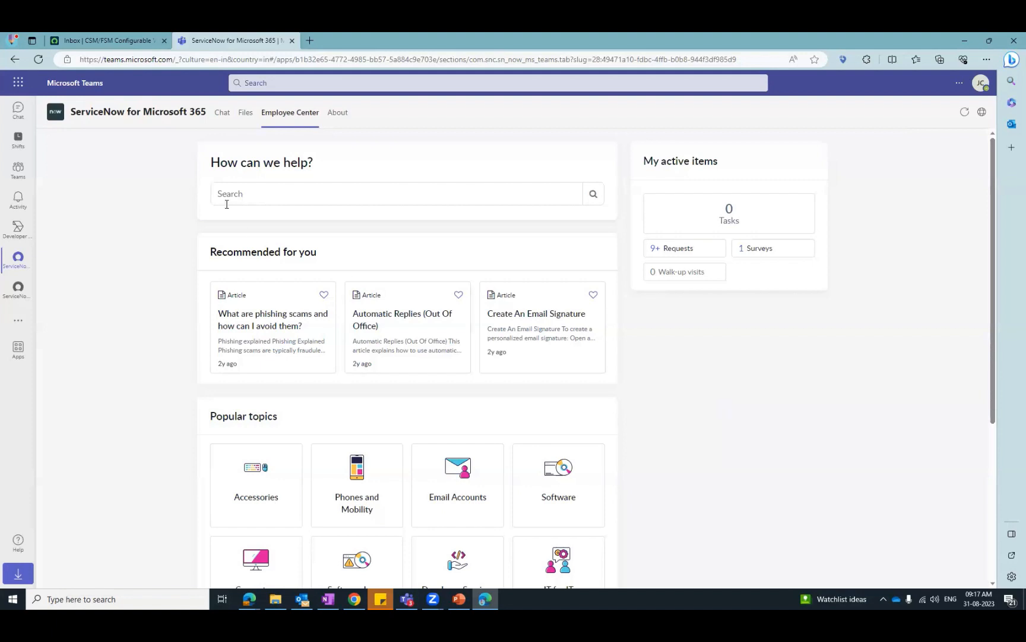
{"action": "scroll", "coordinate": [154, 318], "scroll_direction": "down", "scroll_amount": 4}
{"action": "scroll", "coordinate": [156, 314], "scroll_direction": "up", "scroll_amount": 4}
{"action": "scroll", "coordinate": [395, 398], "scroll_direction": "down", "scroll_amount": 3}
{"action": "scroll", "coordinate": [517, 373], "scroll_direction": "up", "scroll_amount": 3}
- Return to the ServiceNow for Microsoft 365 chat and send "Hi" to start a conversation with the virtual agent
{"action": "left_click", "coordinate": [224, 114]}
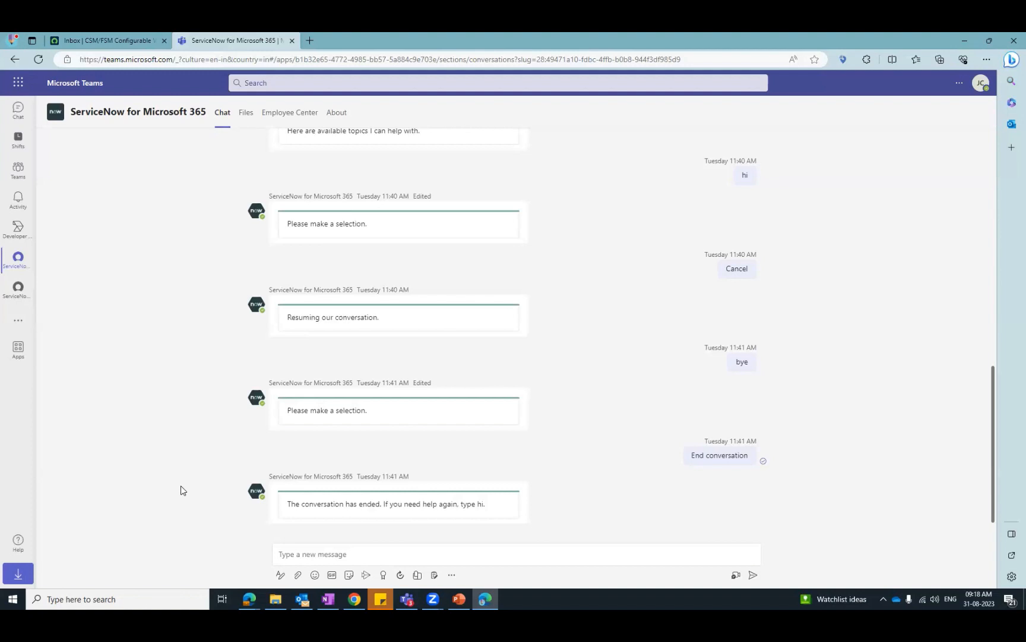
{"action": "left_click", "coordinate": [319, 555]}
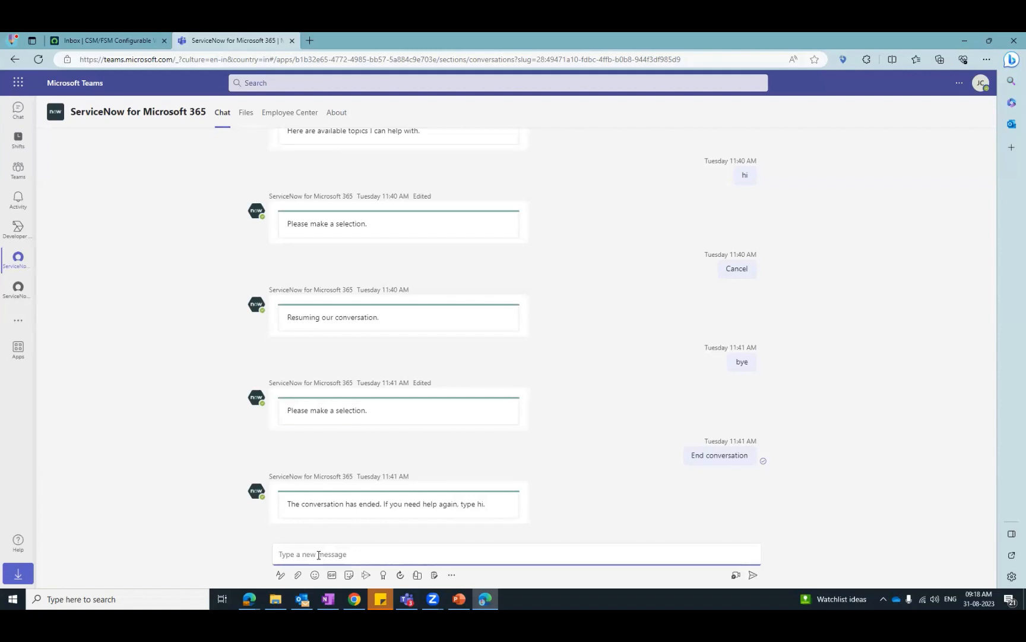
{"action": "type", "text": "Hi"}
{"action": "key", "text": "Return"}
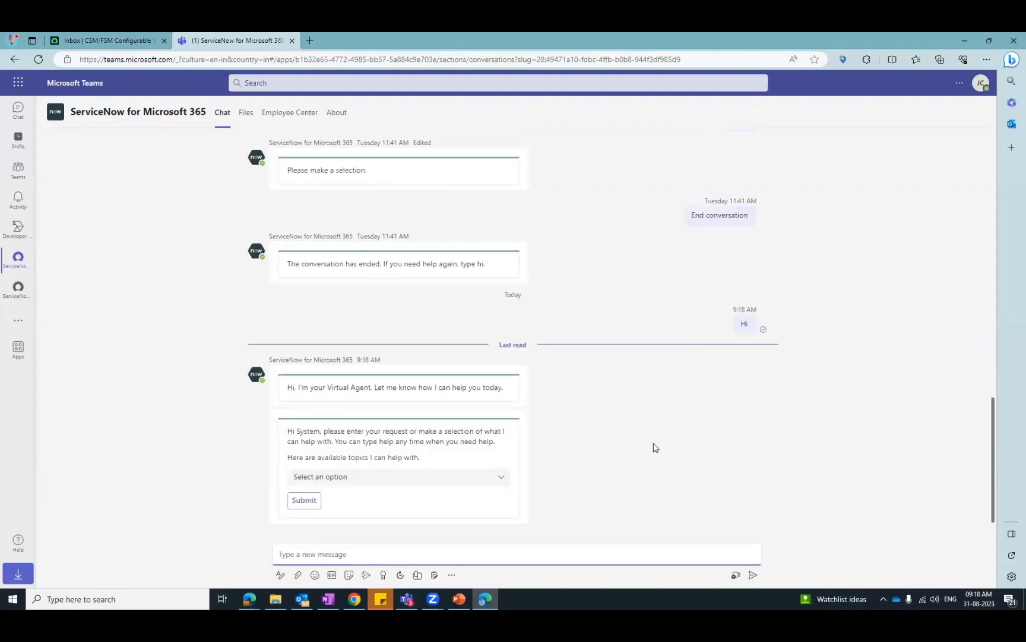
{"action": "left_click_drag", "start_coordinate": [322, 388], "coordinate": [398, 389]}
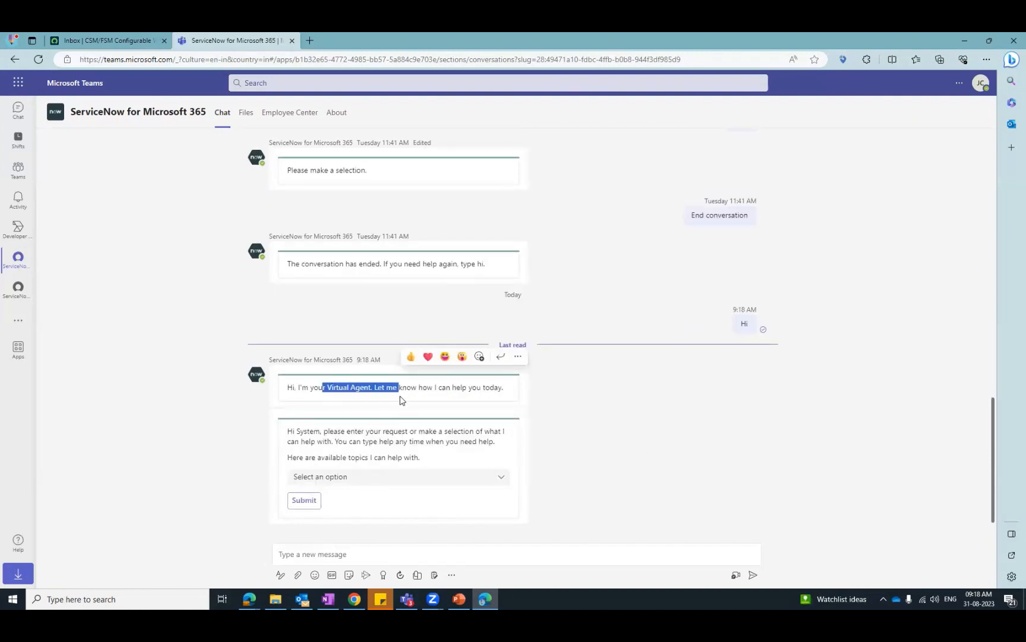
{"action": "left_click_drag", "start_coordinate": [340, 431], "coordinate": [422, 441]}
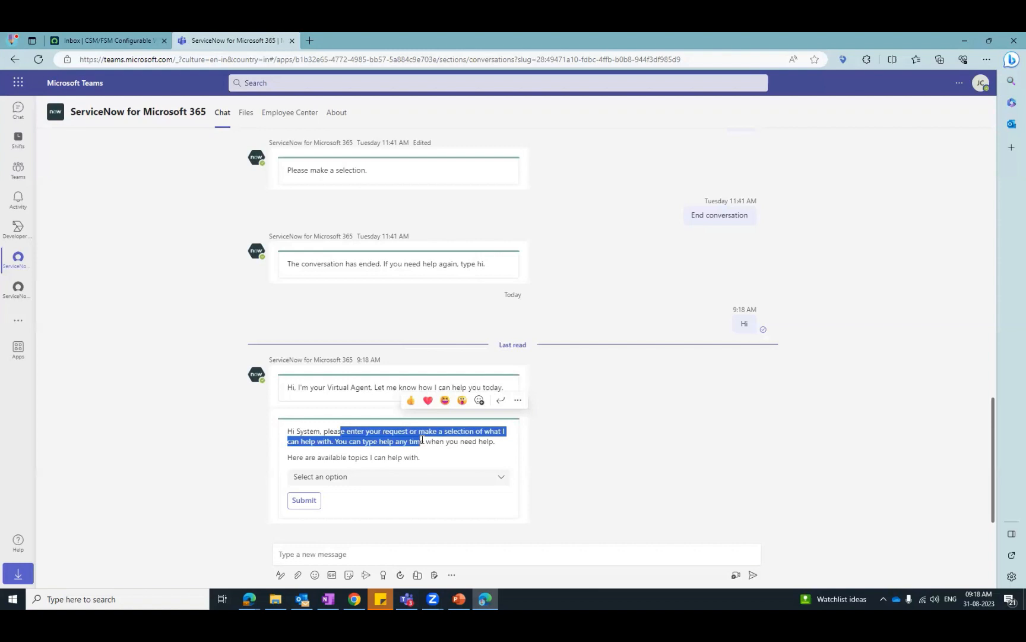
{"action": "left_click", "coordinate": [671, 458]}
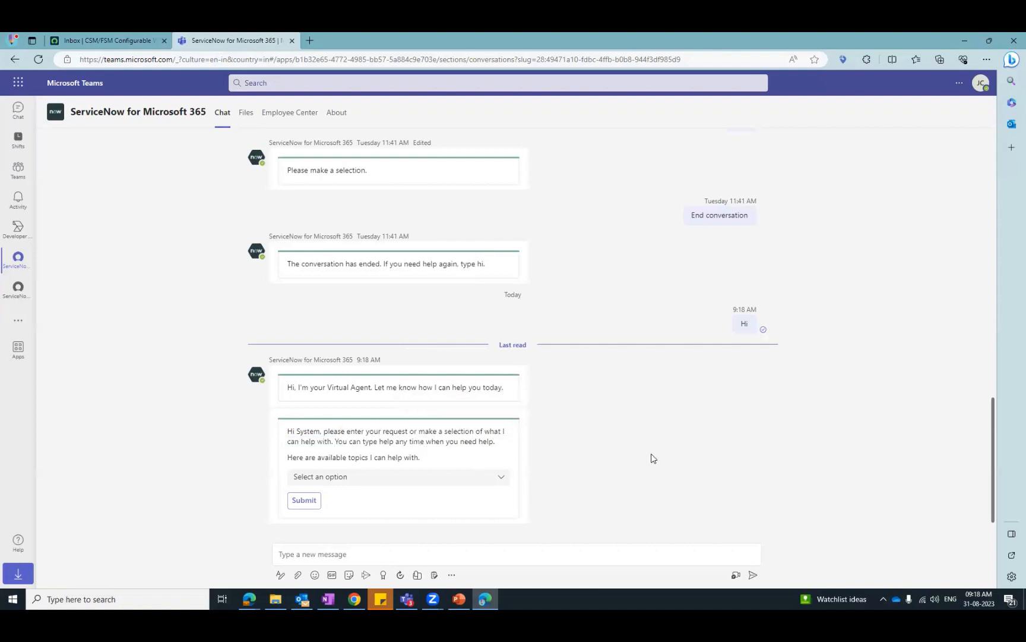
- Review the virtual agent's available topics and submit Email Issues (Template)
{"action": "left_click", "coordinate": [502, 478]}
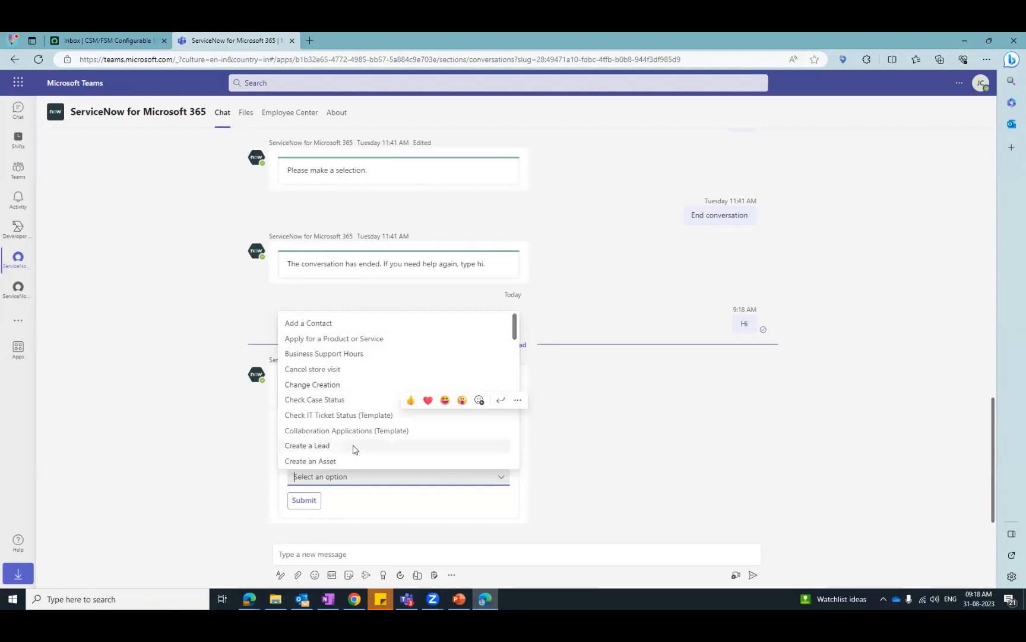
{"action": "scroll", "coordinate": [368, 420], "scroll_direction": "down", "scroll_amount": 3}
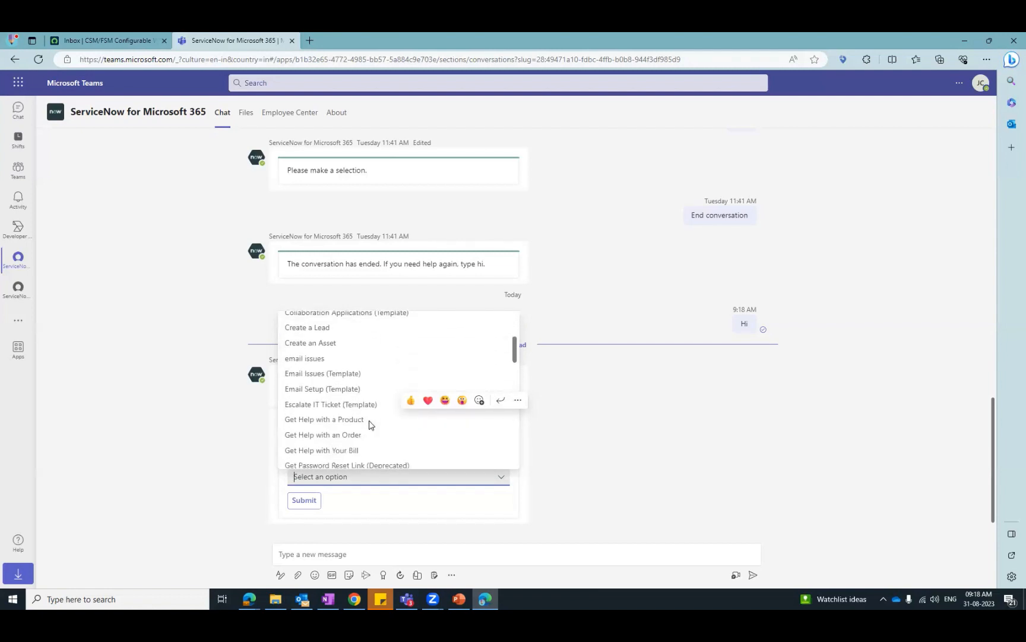
{"action": "scroll", "coordinate": [369, 423], "scroll_direction": "up", "scroll_amount": 2}
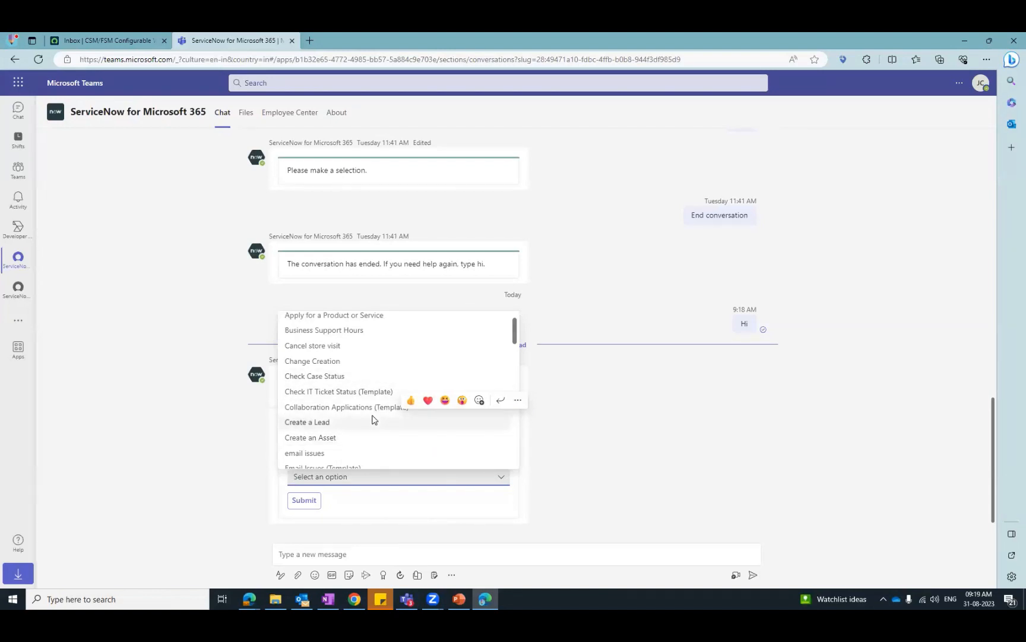
{"action": "scroll", "coordinate": [373, 420], "scroll_direction": "down", "scroll_amount": 3}
{"action": "scroll", "coordinate": [372, 419], "scroll_direction": "down", "scroll_amount": 3}
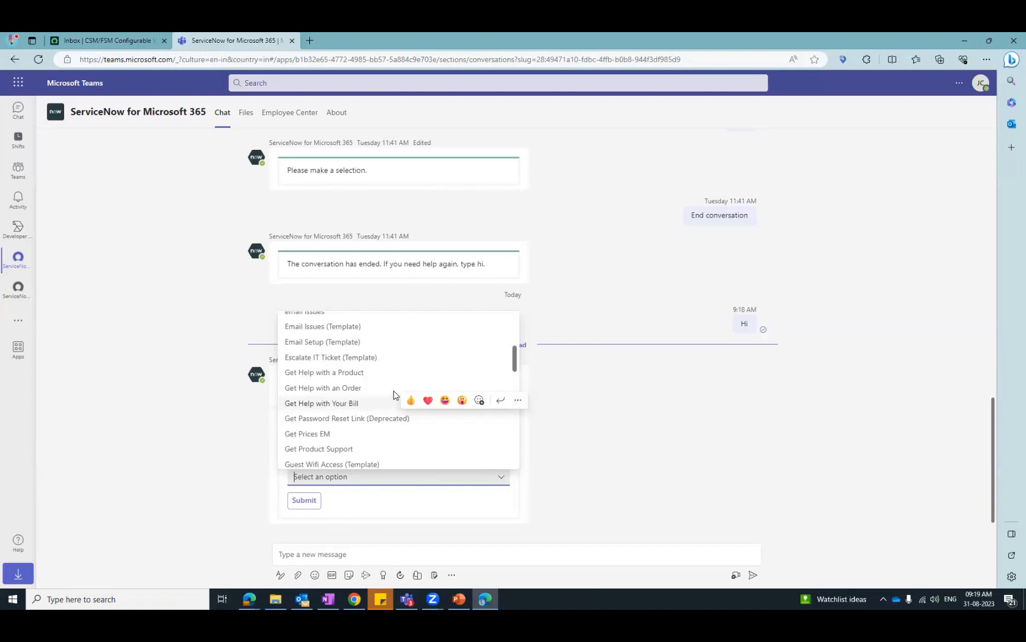
{"action": "scroll", "coordinate": [389, 397], "scroll_direction": "up", "scroll_amount": 2}
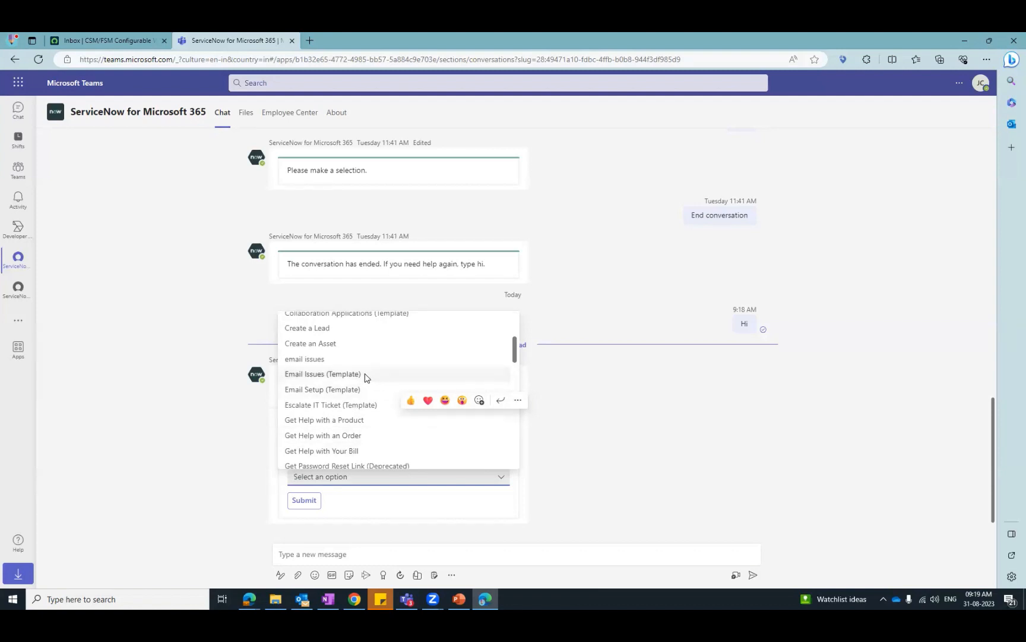
{"action": "left_click", "coordinate": [366, 374]}
{"action": "left_click", "coordinate": [302, 505]}
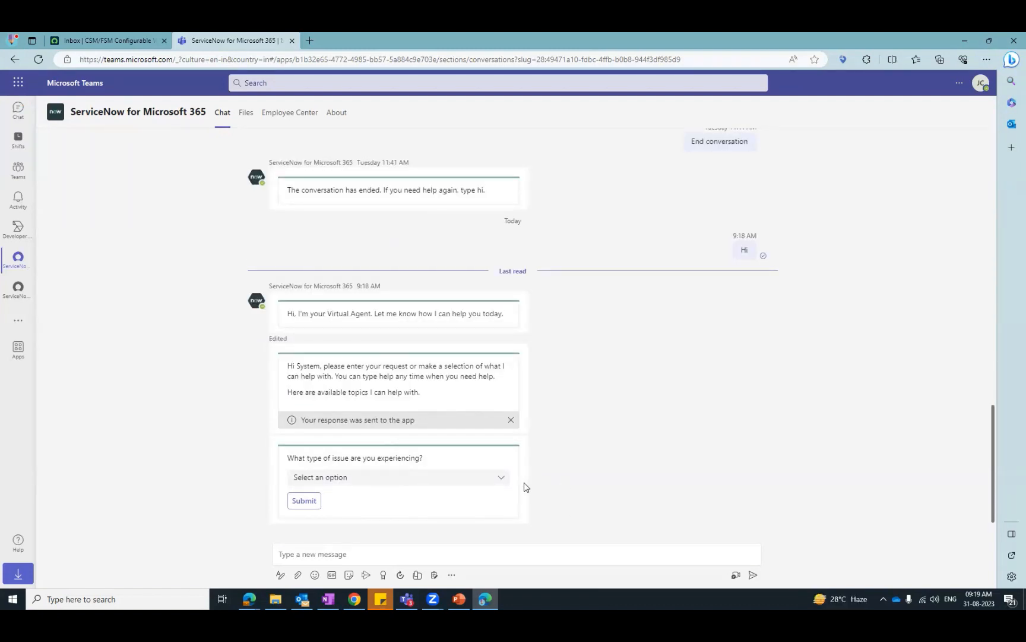
- Submit "Can't receive email" as the type of issue and read the troubleshooting tips
{"action": "left_click", "coordinate": [502, 478]}
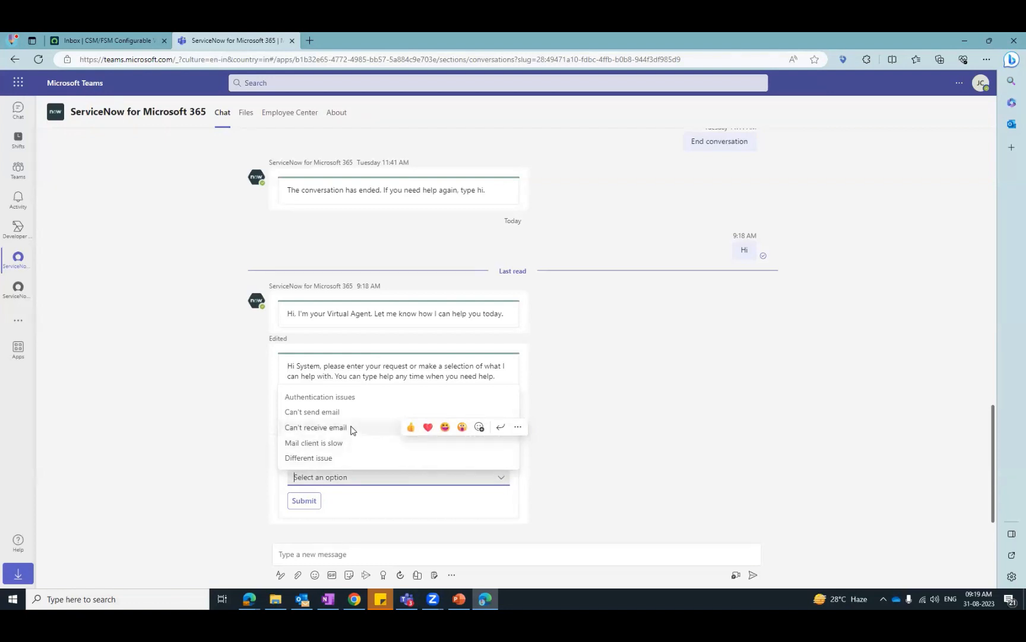
{"action": "left_click", "coordinate": [333, 427]}
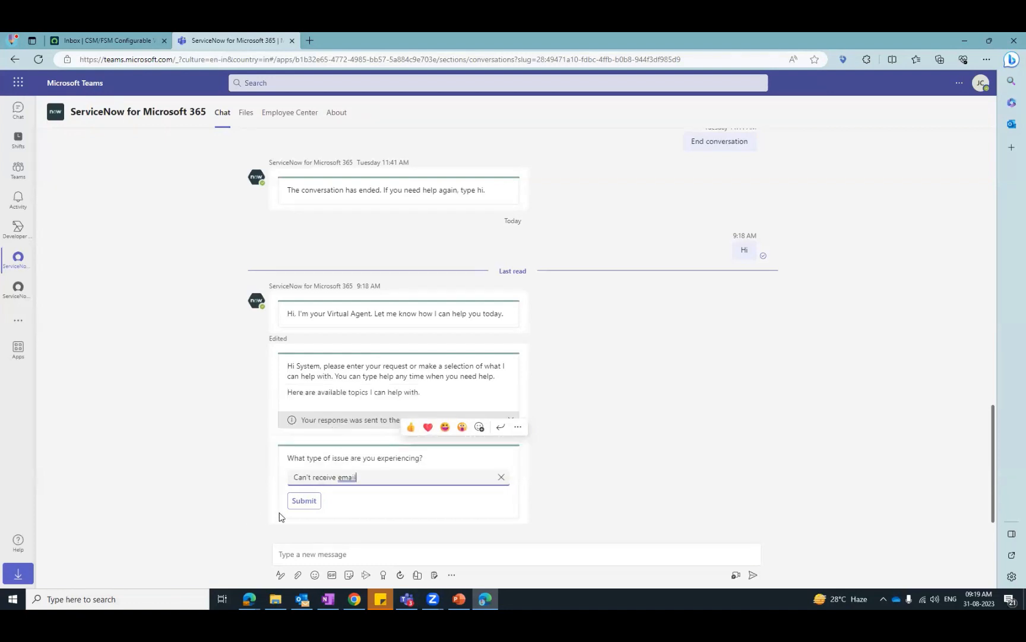
{"action": "left_click", "coordinate": [305, 500]}
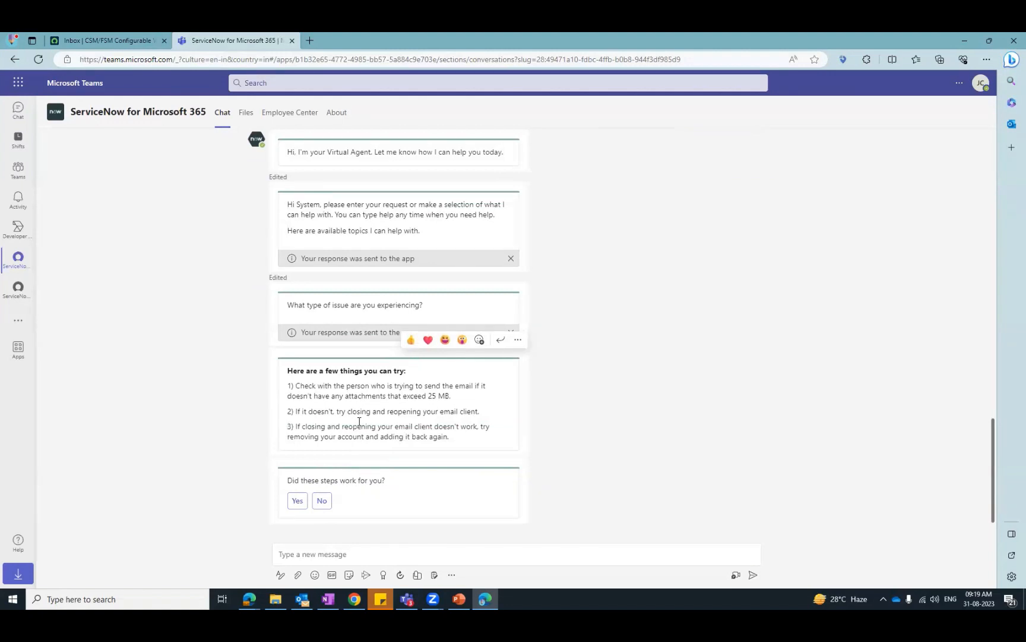
{"action": "left_click_drag", "start_coordinate": [318, 385], "coordinate": [475, 426]}
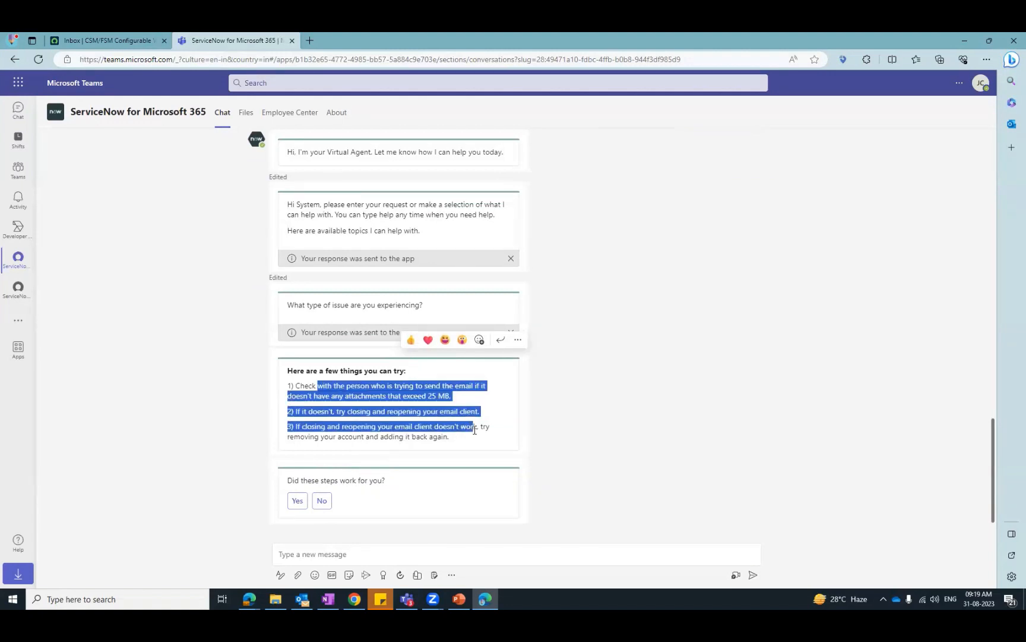
{"action": "left_click", "coordinate": [410, 421]}
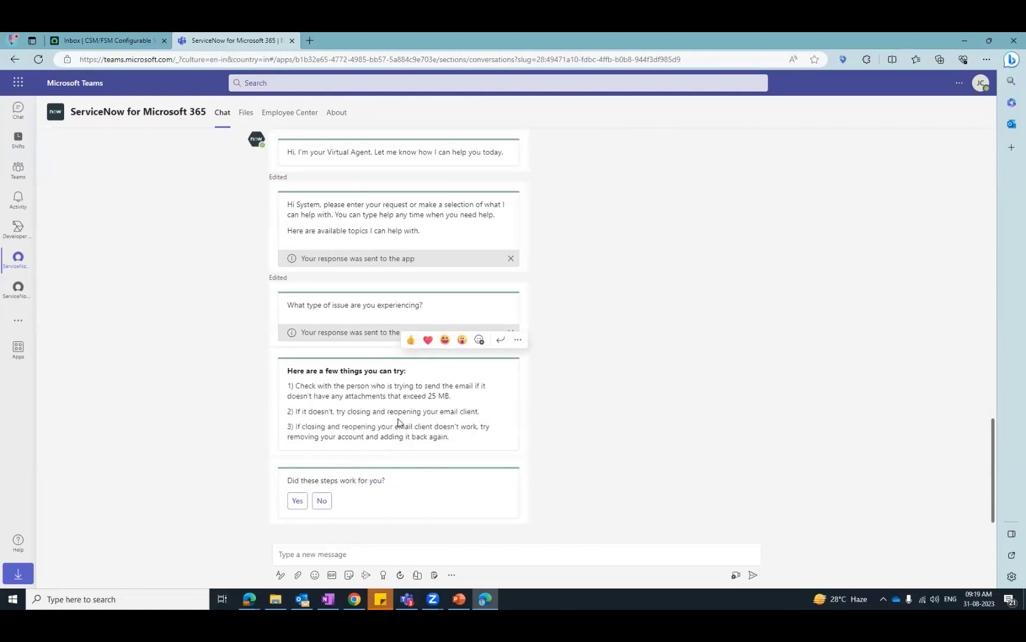
{"action": "left_click_drag", "start_coordinate": [366, 396], "coordinate": [409, 426]}
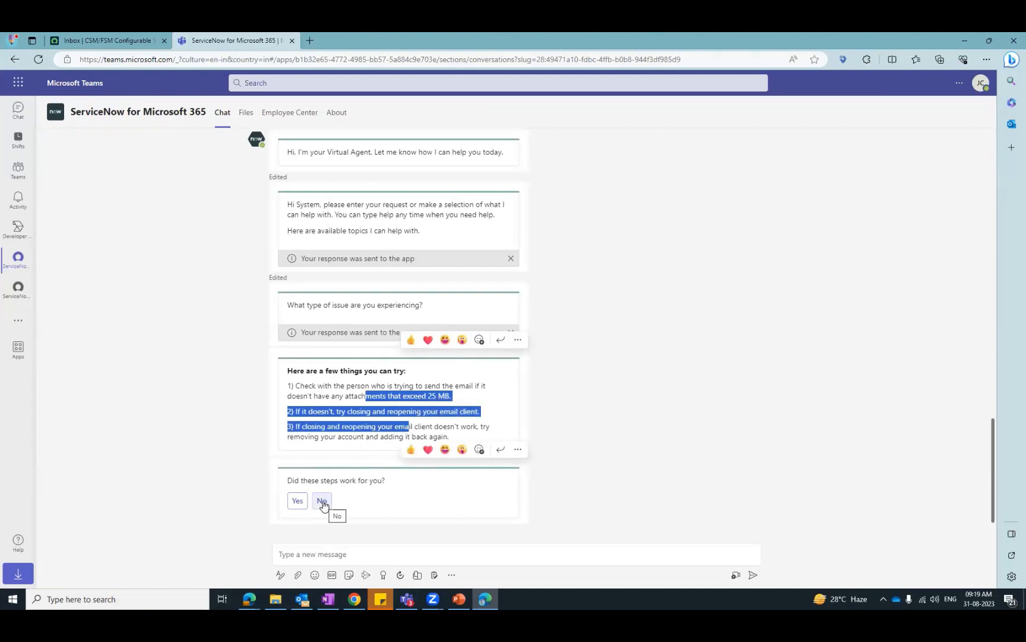
- Answer that neither the tips nor the knowledge results resolved the issue, and agree to open an IT ticket
{"action": "left_click", "coordinate": [322, 502]}
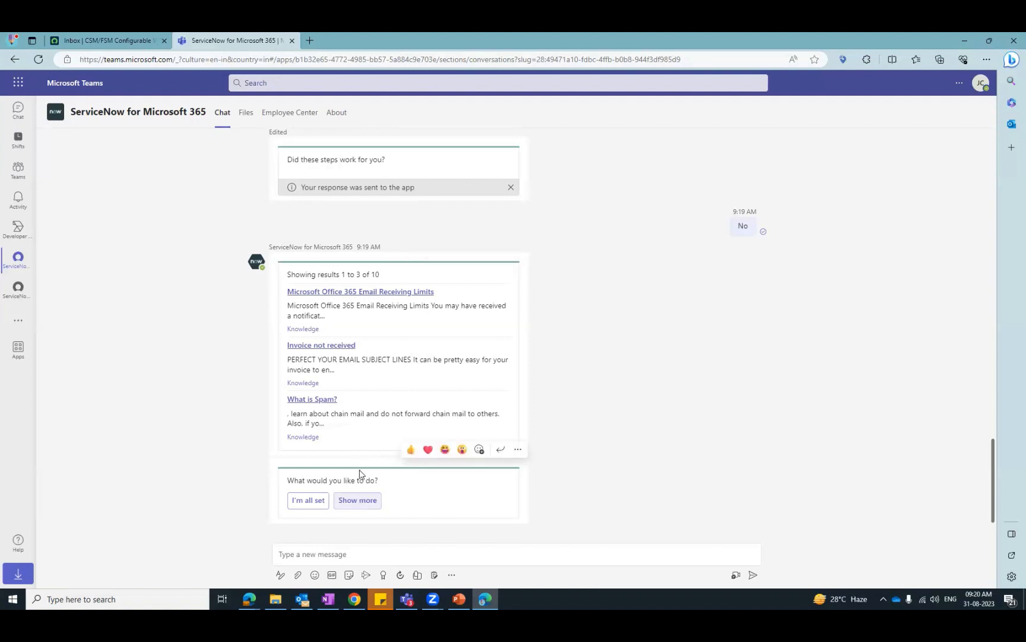
{"action": "left_click", "coordinate": [303, 501]}
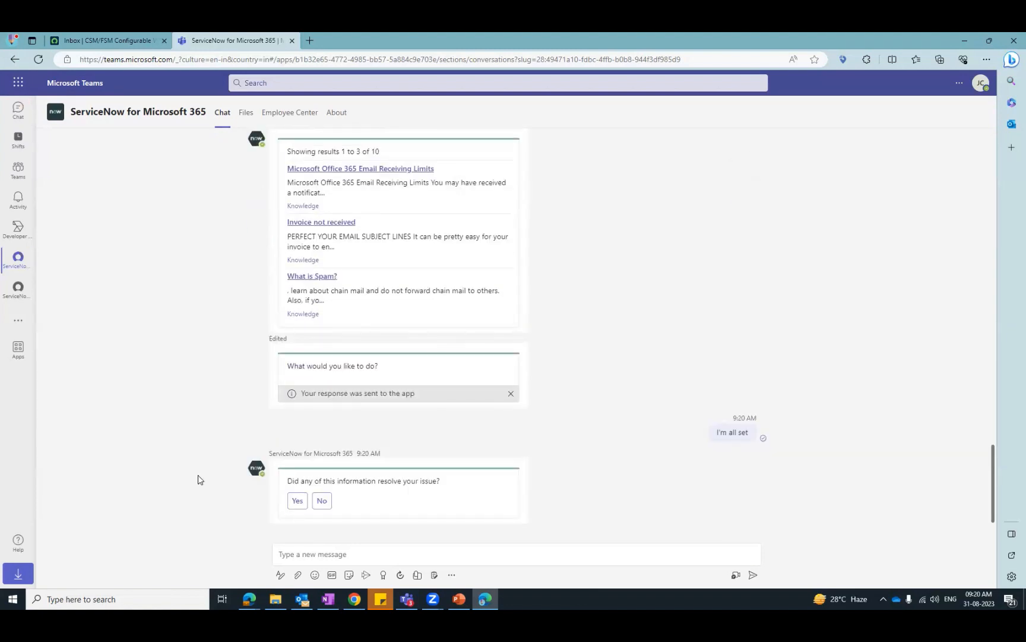
{"action": "left_click", "coordinate": [323, 502]}
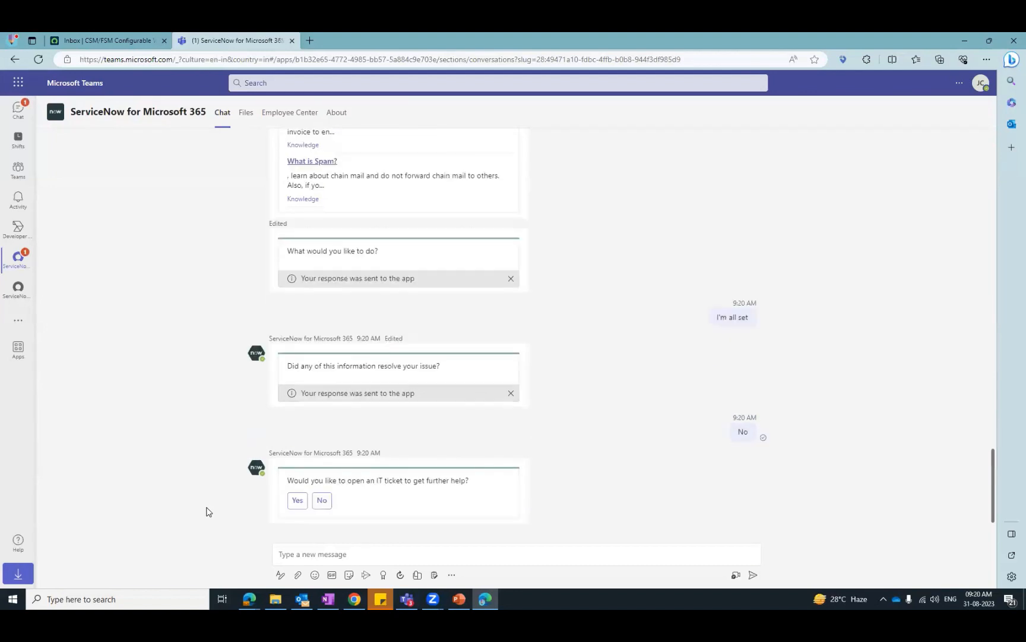
{"action": "left_click", "coordinate": [297, 502]}
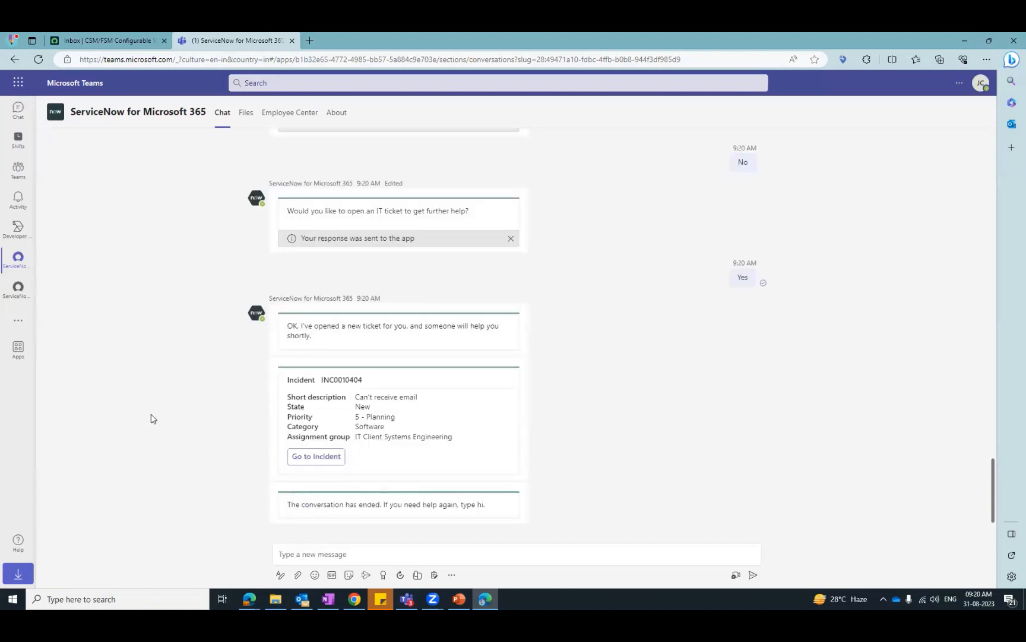
{"action": "left_click_drag", "start_coordinate": [373, 397], "coordinate": [443, 404]}
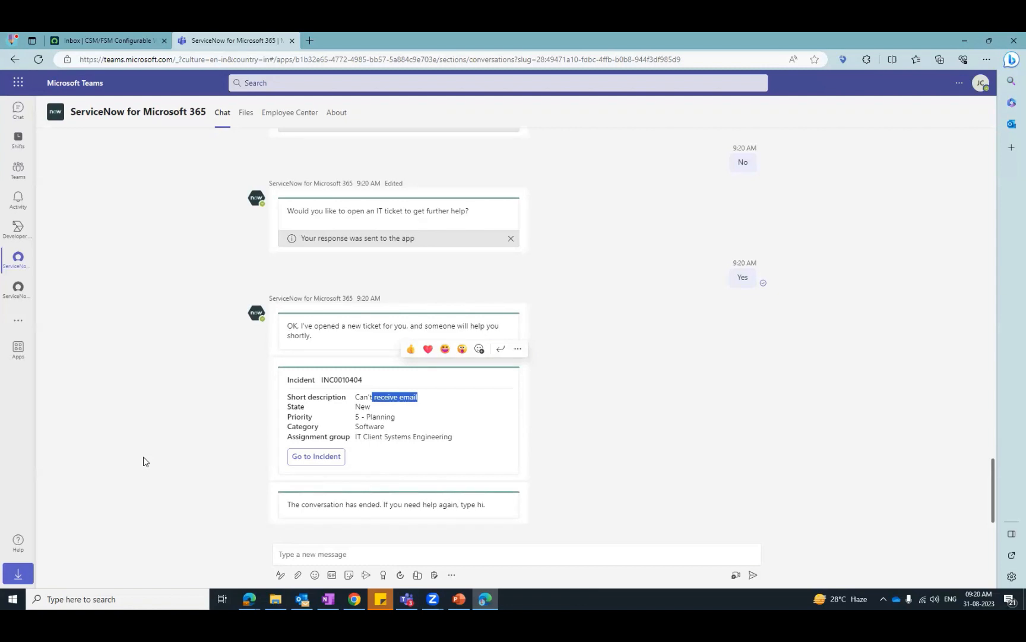
- Switch to the browser window with the ServiceNow Incidents list and reload the list
{"action": "left_click", "coordinate": [110, 39]}
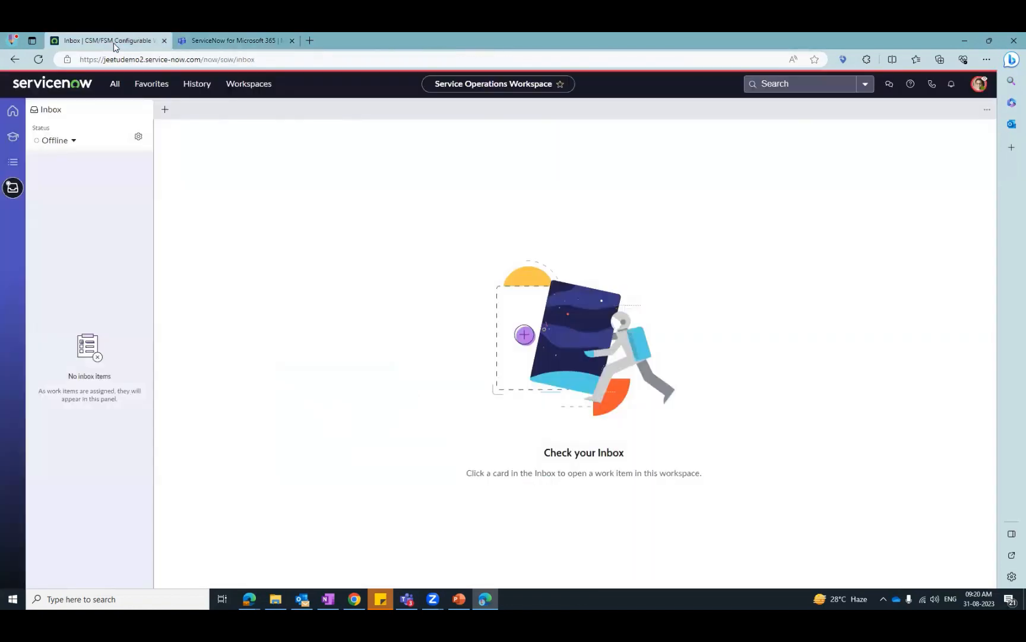
{"action": "left_click", "coordinate": [219, 39]}
{"action": "mouse_move", "coordinate": [249, 598]}
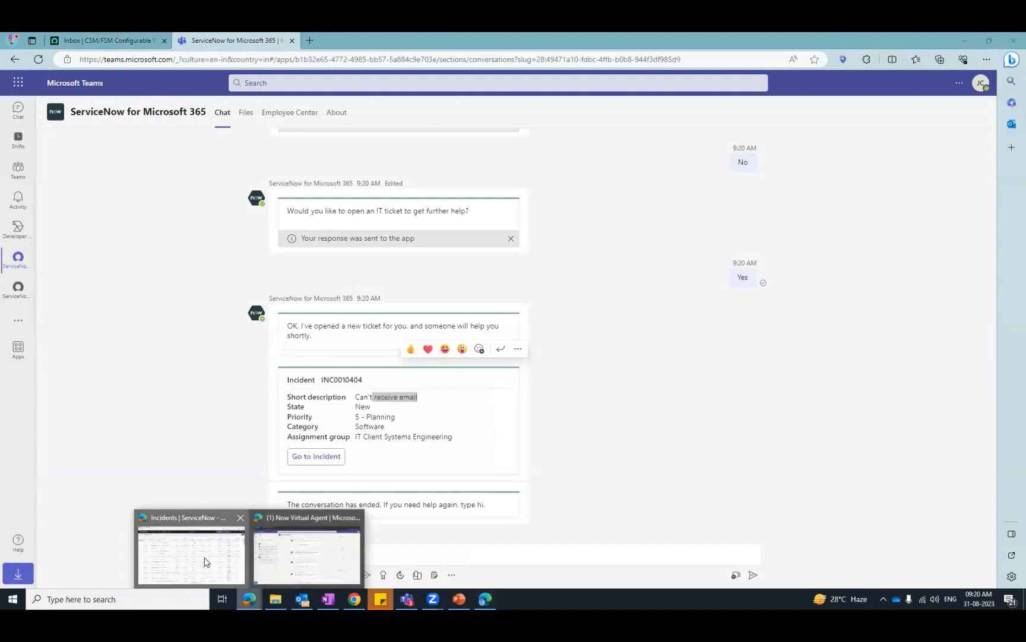
{"action": "left_click", "coordinate": [207, 561]}
{"action": "left_click", "coordinate": [39, 60]}
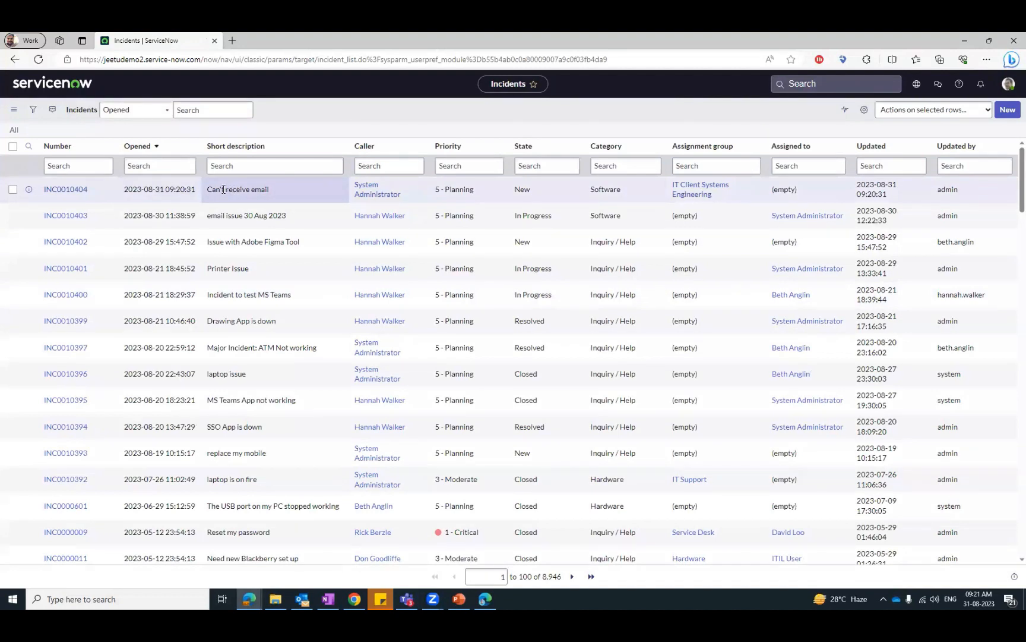
- Open the new "Can't receive email" incident from the list and examine its fields and activities
{"action": "left_click_drag", "start_coordinate": [223, 189], "coordinate": [272, 198]}
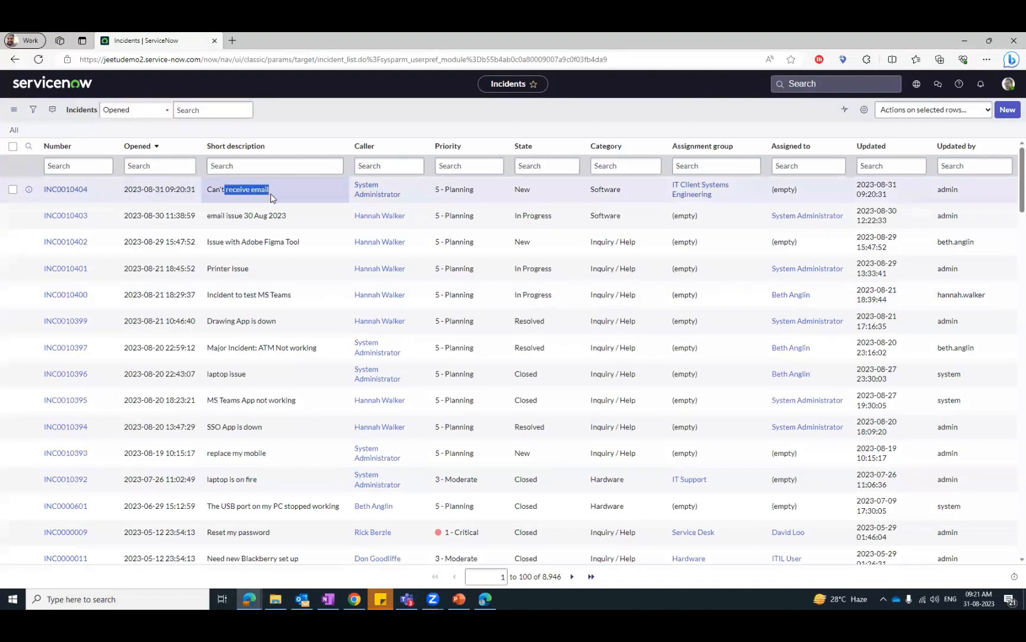
{"action": "left_click", "coordinate": [298, 109]}
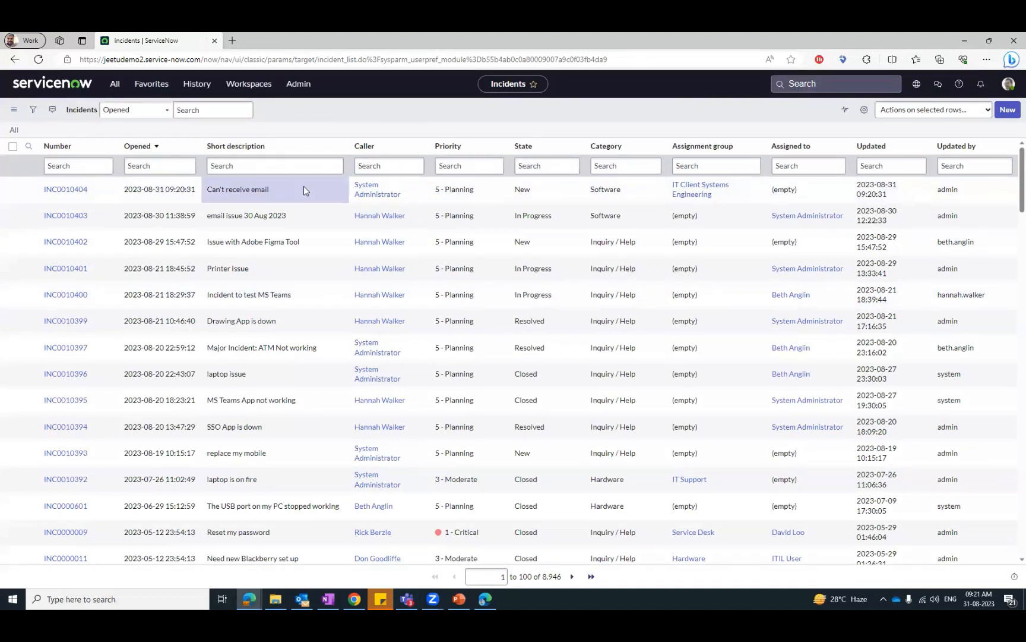
{"action": "left_click", "coordinate": [78, 189]}
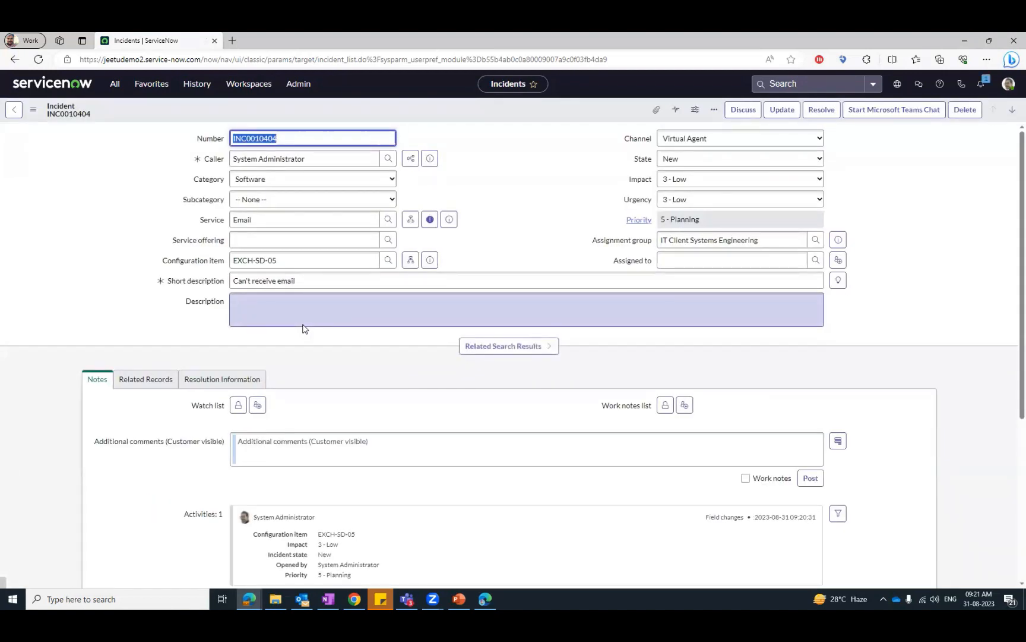
{"action": "scroll", "coordinate": [76, 270], "scroll_direction": "down", "scroll_amount": 5}
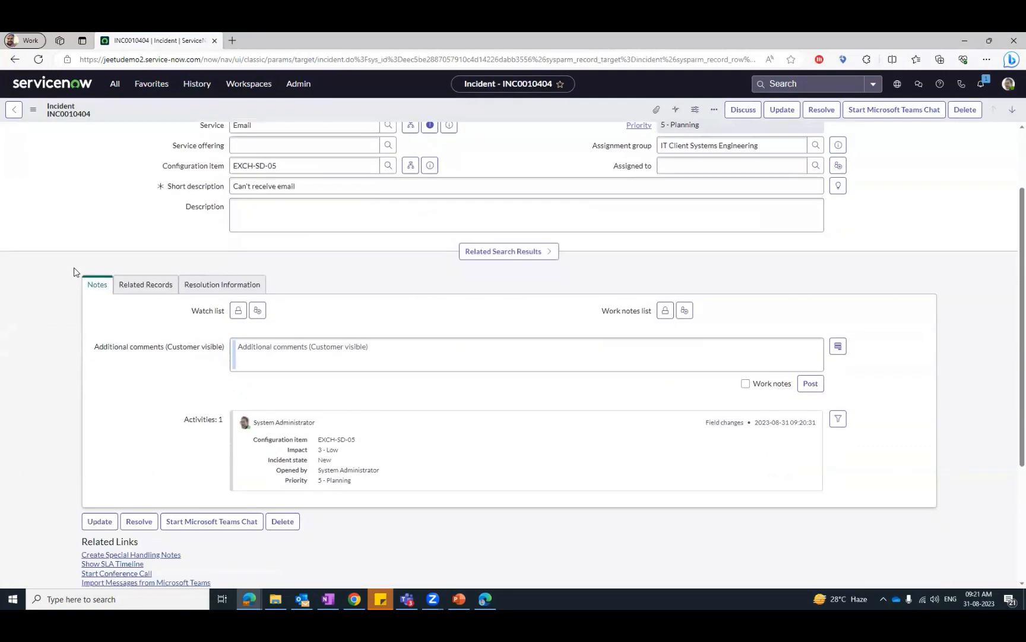
- Review the "Can't receive email" incident's fields, the activity log with the email notification, and the Task SLAs related list
{"action": "scroll", "coordinate": [5, 315], "scroll_direction": "up", "scroll_amount": 5}
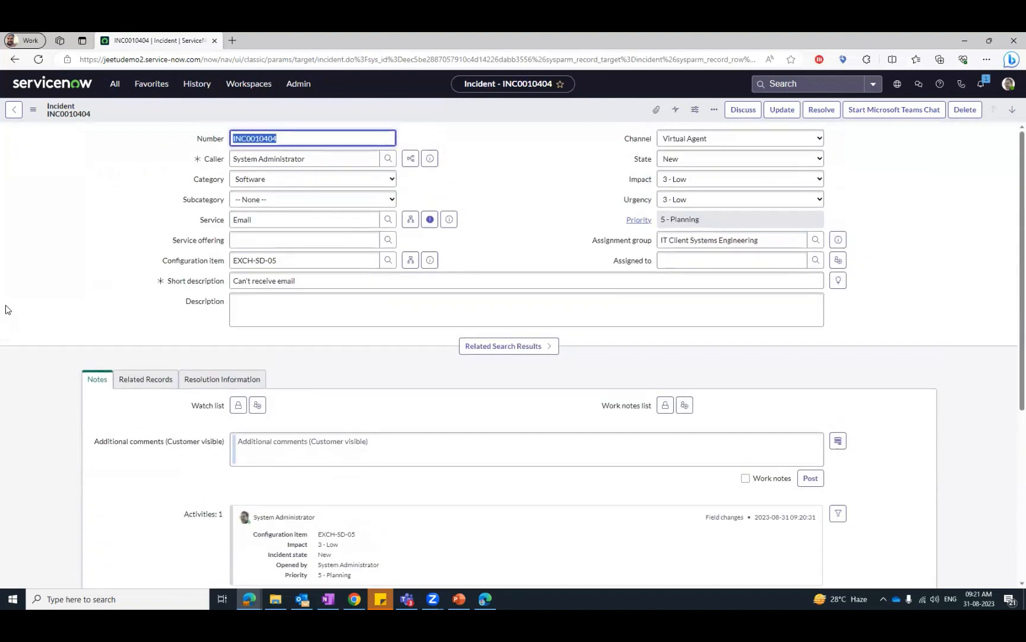
{"action": "scroll", "coordinate": [7, 310], "scroll_direction": "down", "scroll_amount": 5}
{"action": "scroll", "coordinate": [5, 309], "scroll_direction": "up", "scroll_amount": 5}
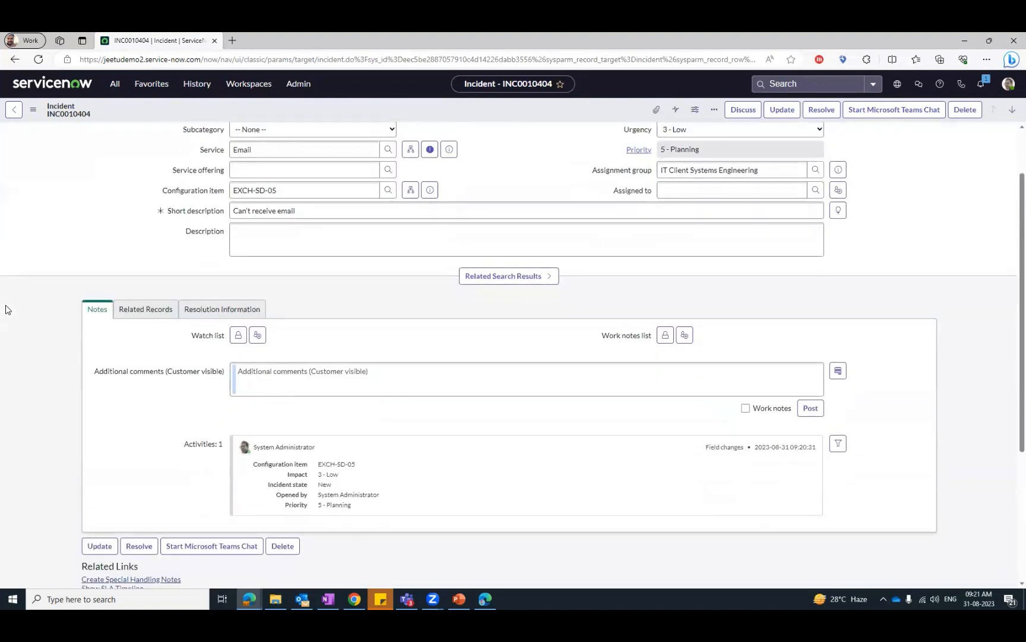
{"action": "scroll", "coordinate": [29, 293], "scroll_direction": "down", "scroll_amount": 5}
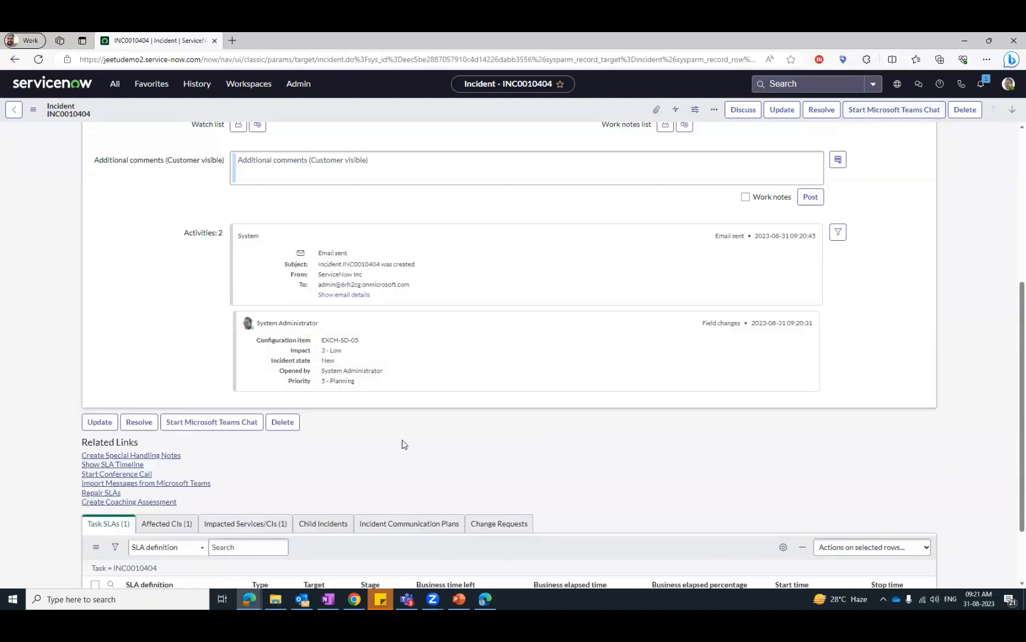
{"action": "scroll", "coordinate": [402, 444], "scroll_direction": "down", "scroll_amount": 1}
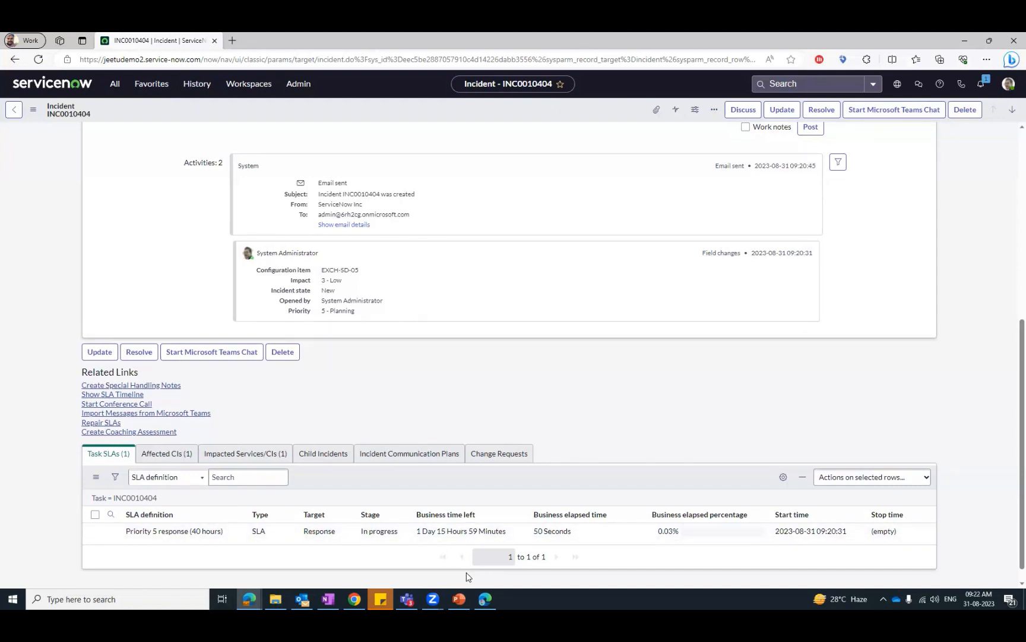
- Switch to the Microsoft Teams window and restart the ServiceNow virtual agent conversation with the message "Hi"
{"action": "left_click", "coordinate": [485, 599]}
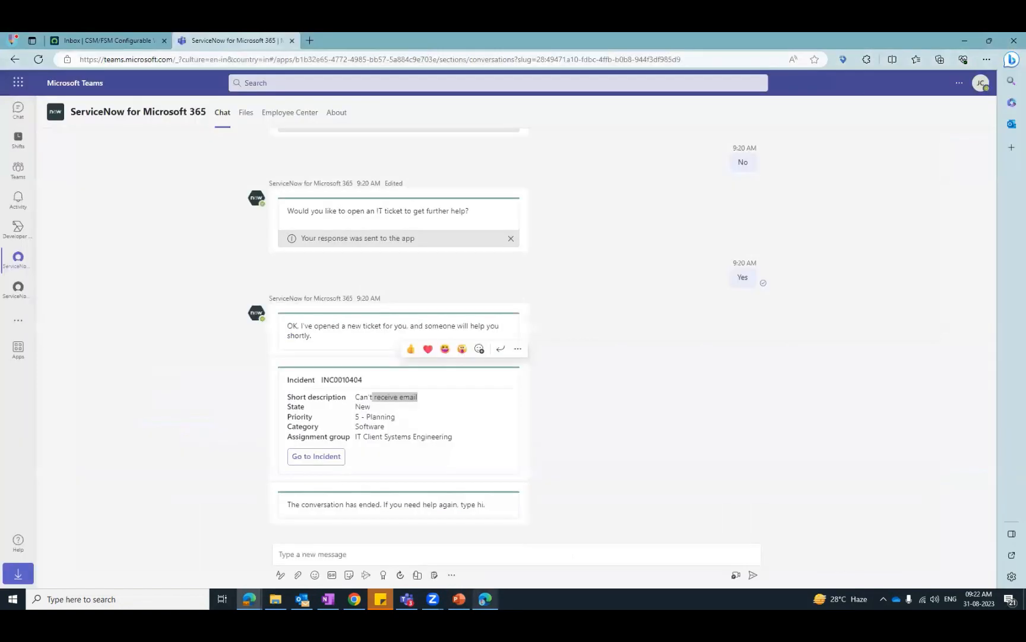
{"action": "left_click", "coordinate": [316, 553]}
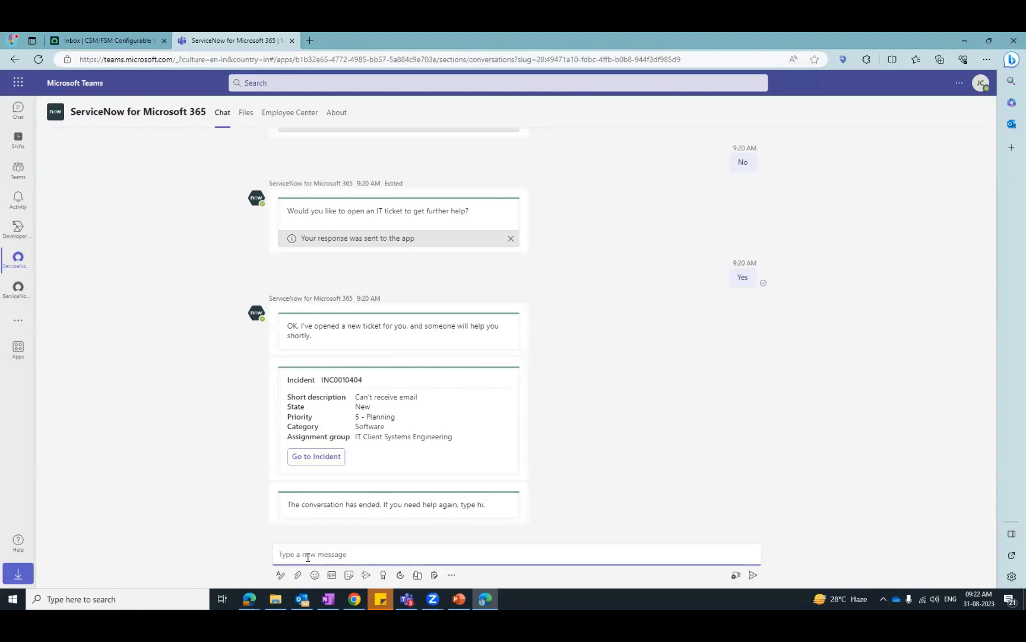
{"action": "type", "text": "Hi"}
{"action": "key", "text": "Return"}
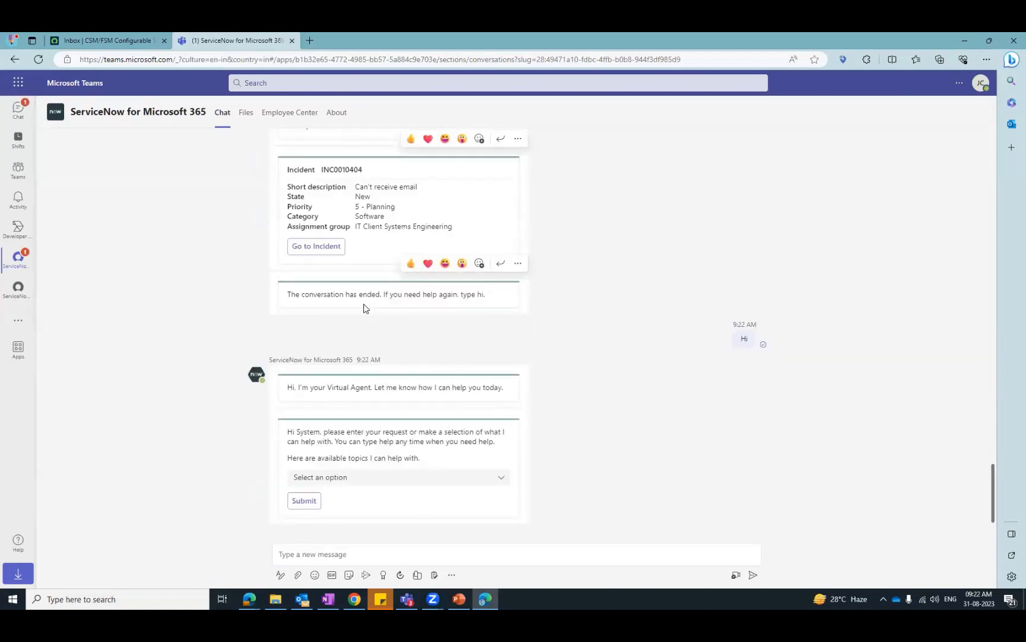
- Submit "Check IT Ticket Status (Template)" as the virtual agent topic
{"action": "left_click_drag", "start_coordinate": [364, 188], "coordinate": [404, 188]}
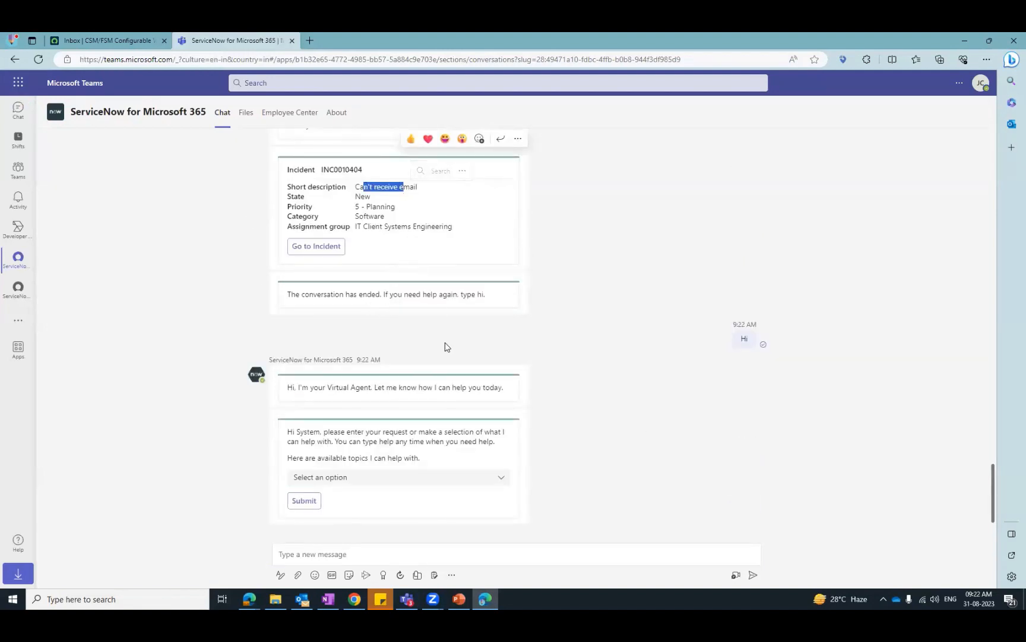
{"action": "left_click", "coordinate": [496, 478]}
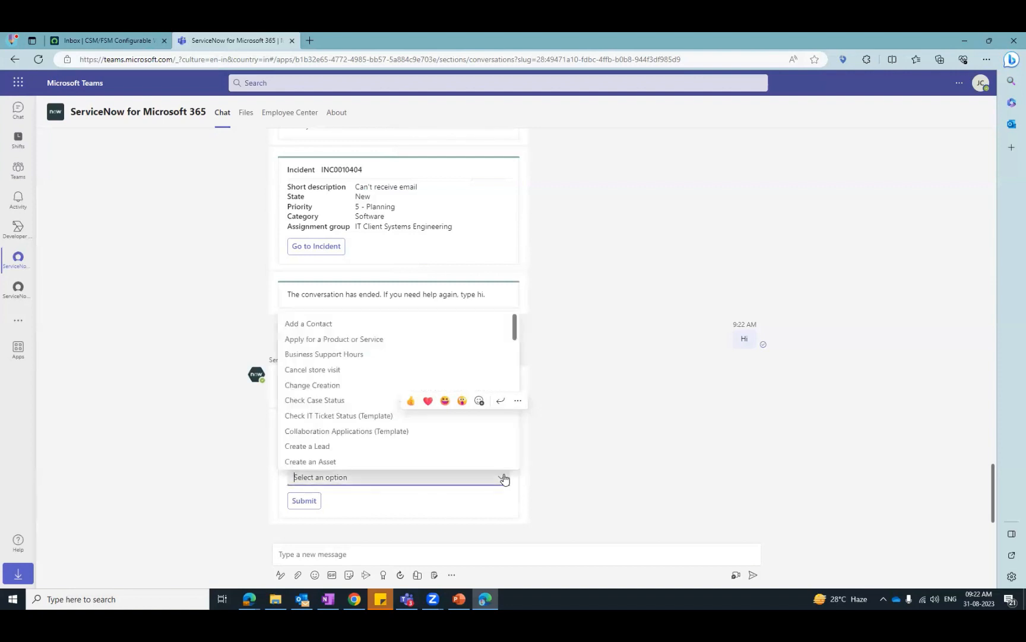
{"action": "left_click", "coordinate": [355, 415]}
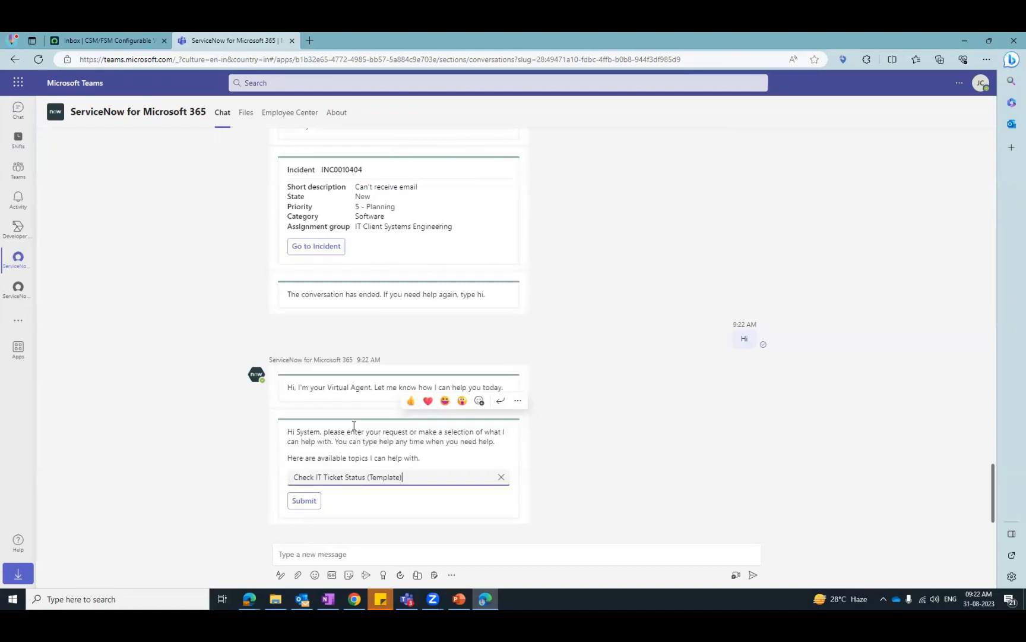
{"action": "left_click", "coordinate": [309, 501]}
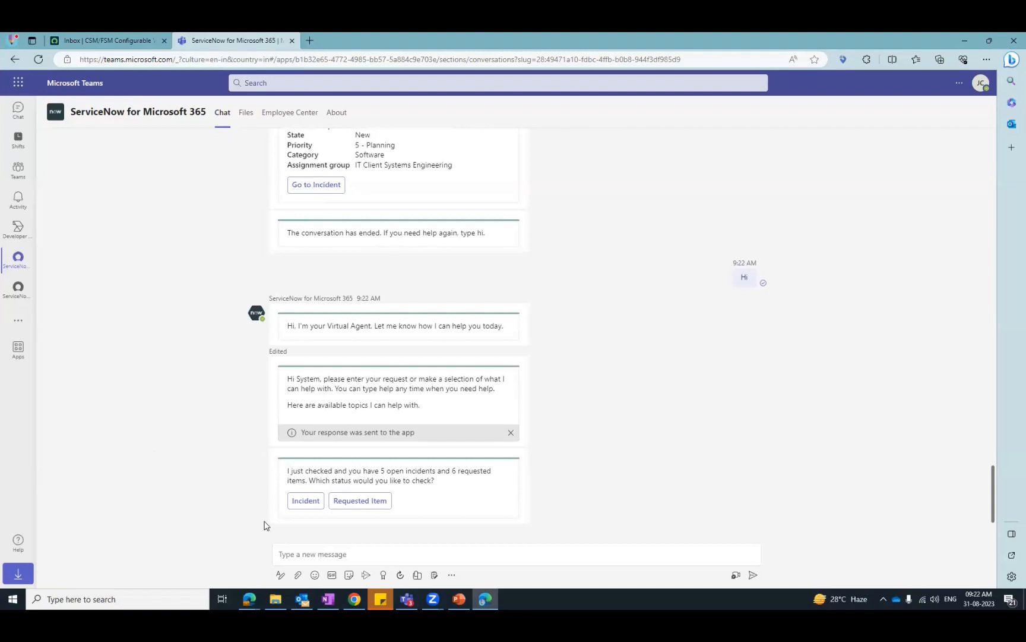
- Ask for the status of an incident and submit the "Can't receive email" incident as the one to check
{"action": "left_click", "coordinate": [303, 504]}
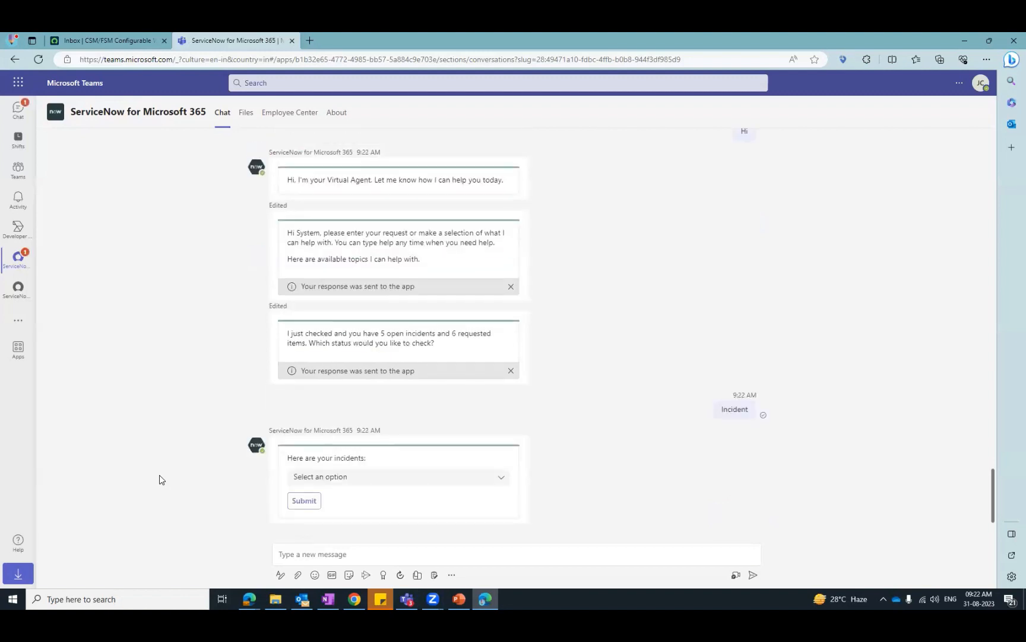
{"action": "left_click", "coordinate": [499, 478]}
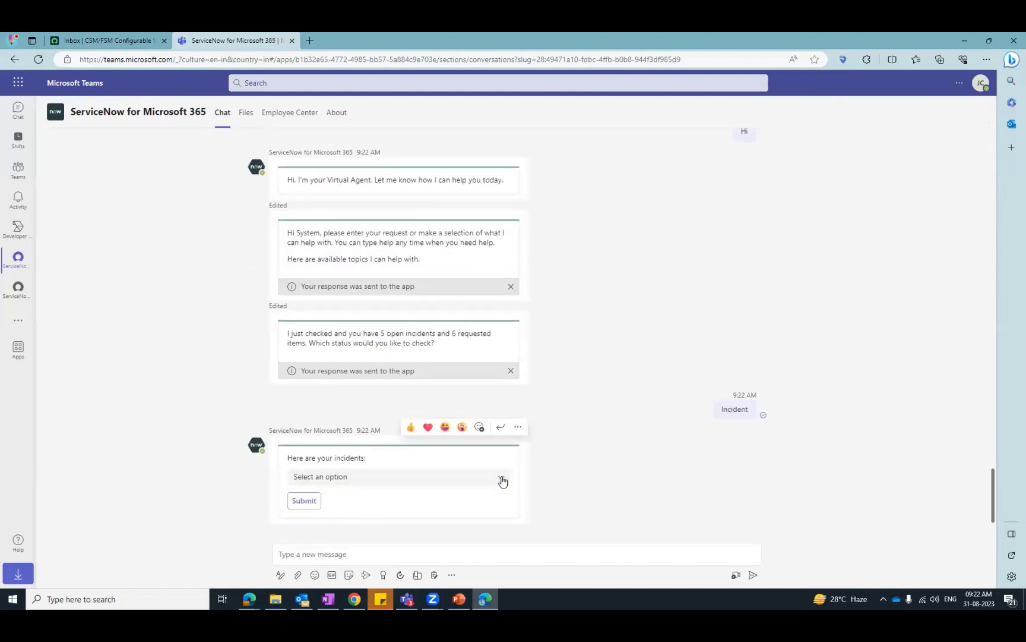
{"action": "left_click", "coordinate": [356, 396]}
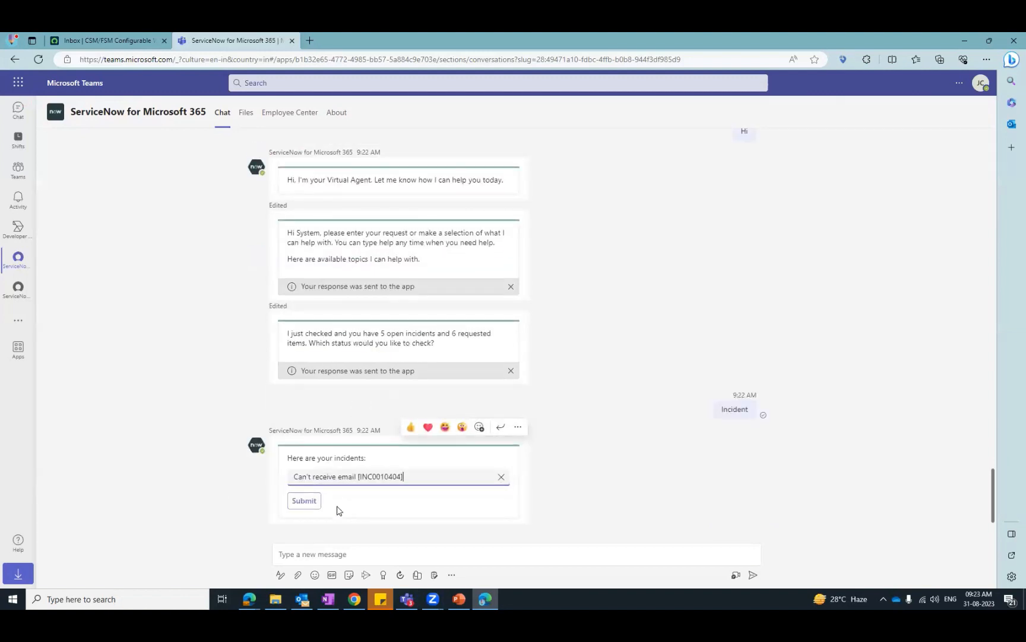
{"action": "left_click", "coordinate": [304, 500]}
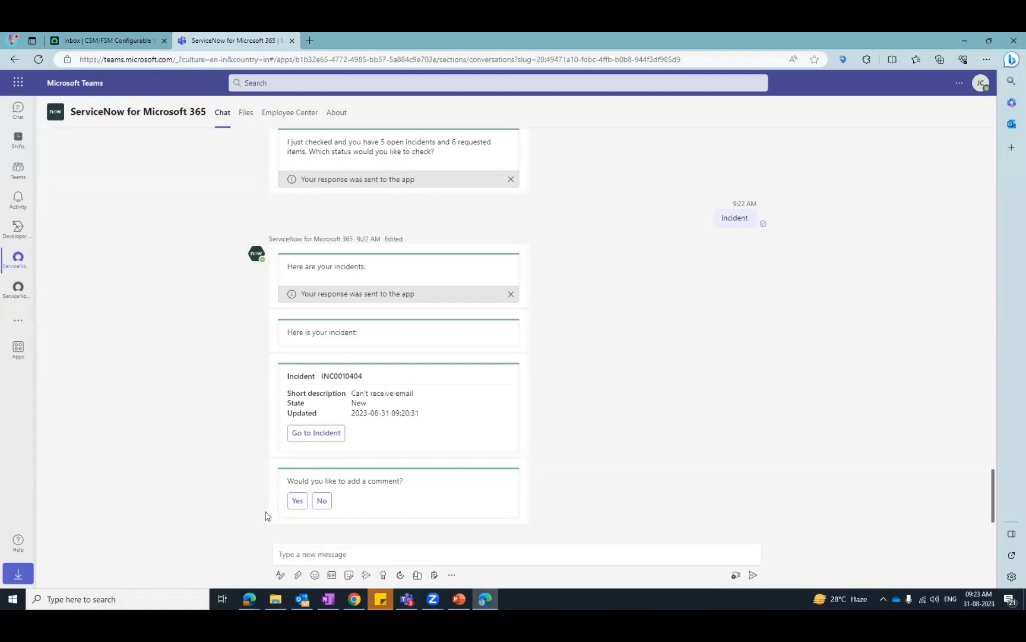
- Agree to add a comment to the incident and send "I am facing iossue with Inbox , noit recieveing email"
{"action": "left_click", "coordinate": [297, 501]}
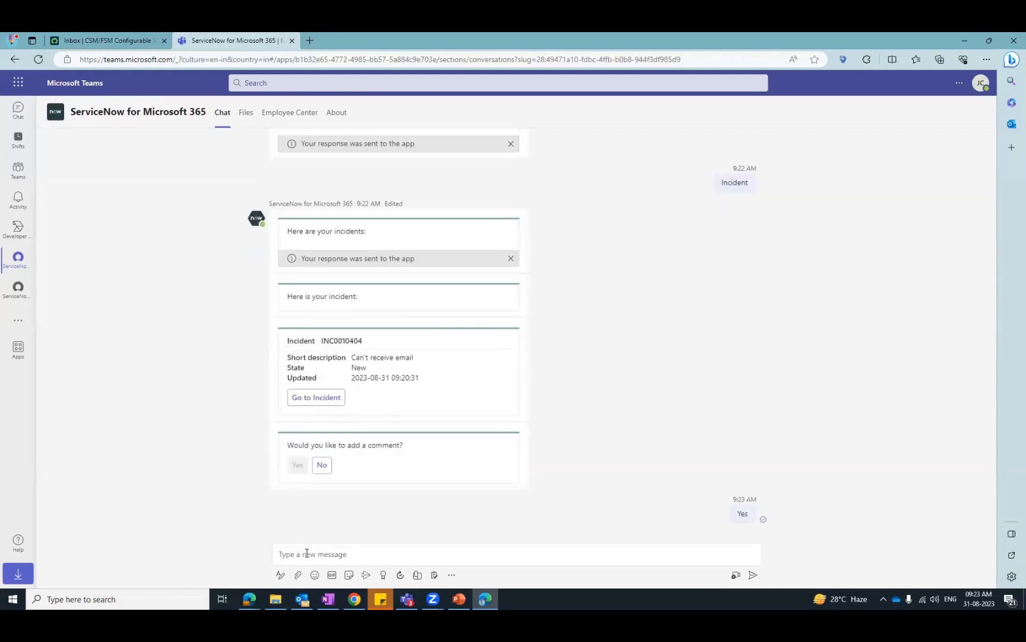
{"action": "left_click", "coordinate": [307, 552]}
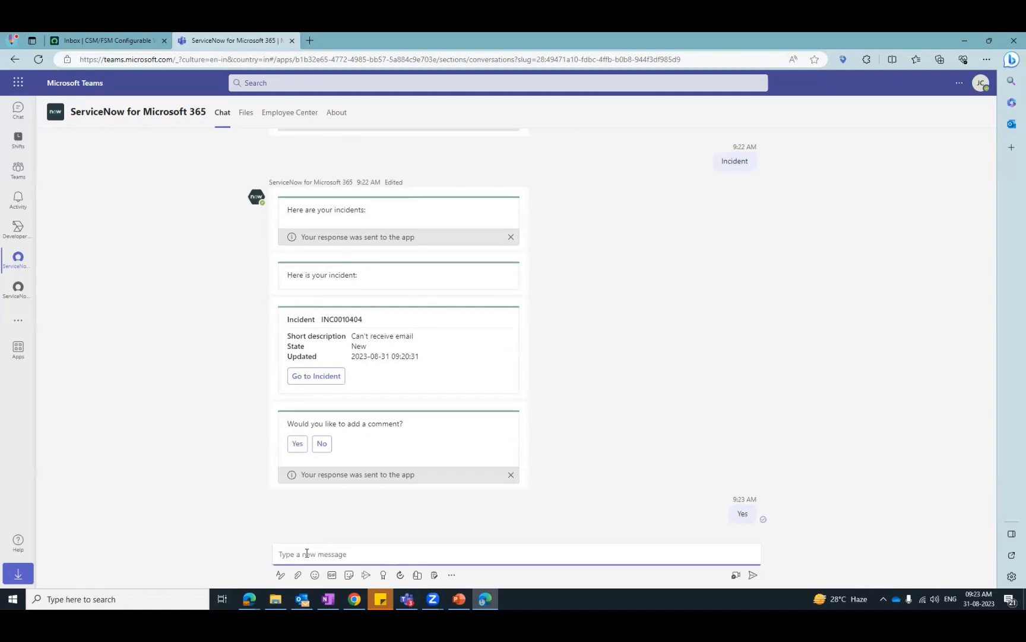
{"action": "type", "text": "I am fa"}
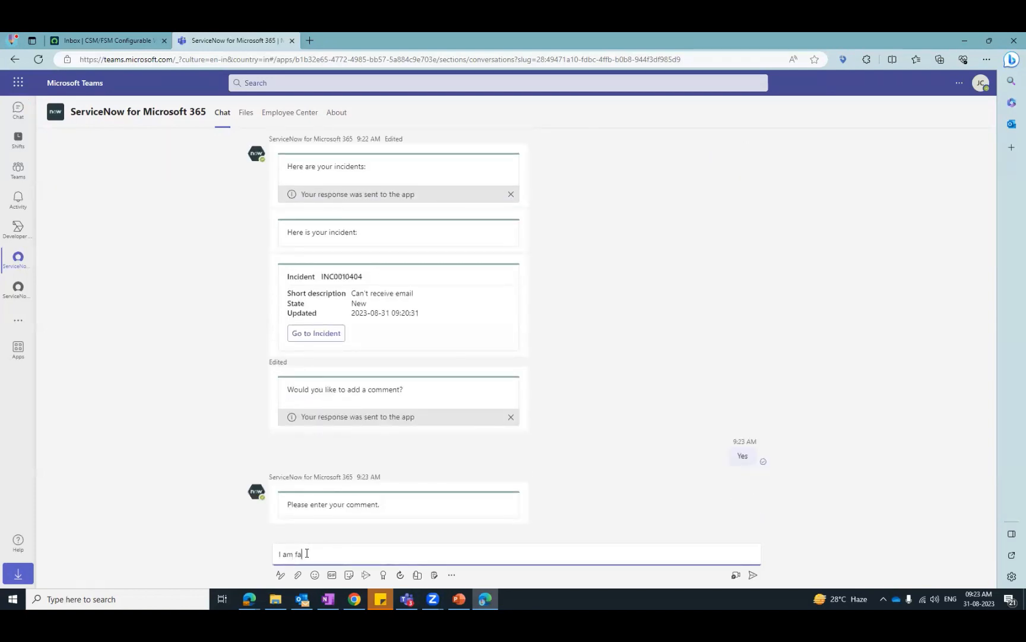
{"action": "type", "text": "cing iossue with Inbox . noit recieveing email"}
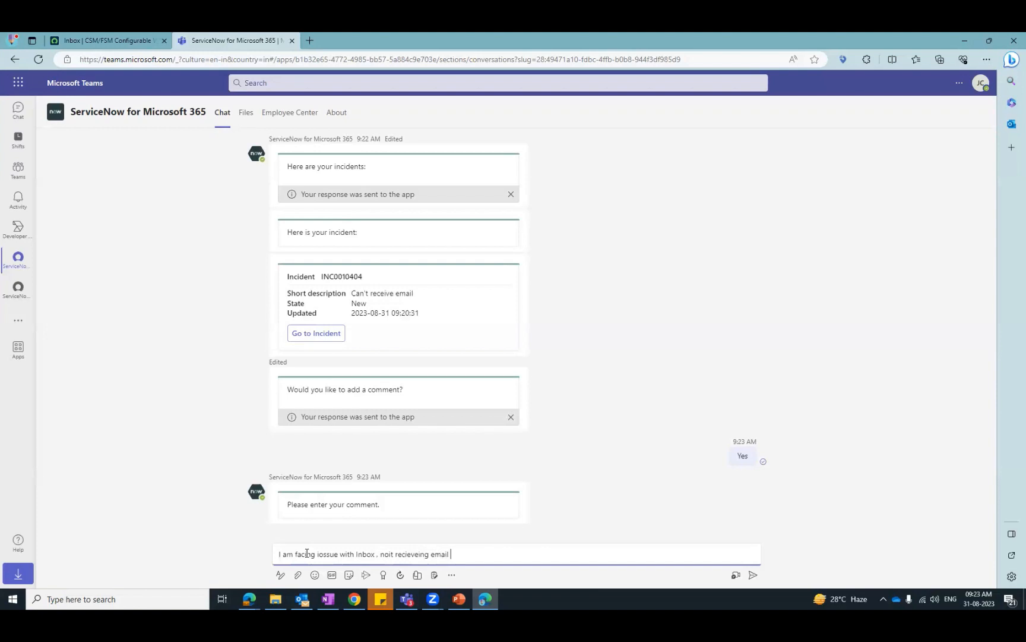
{"action": "key", "text": "Return"}
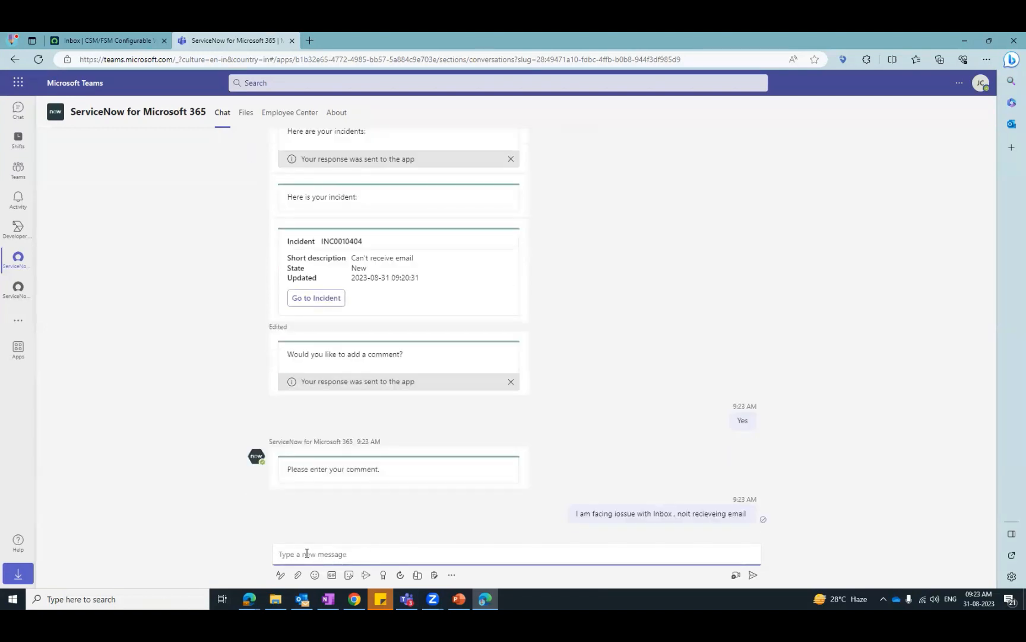
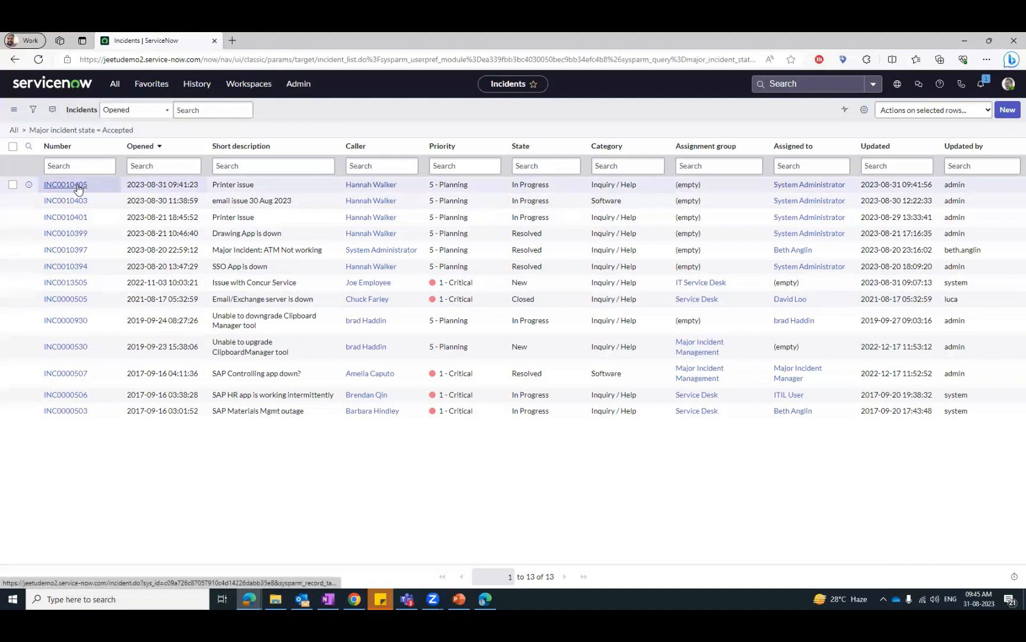
- Open the most recent Printer issue major incident and view it in the Major Incident Workbench
{"action": "left_click", "coordinate": [72, 186]}
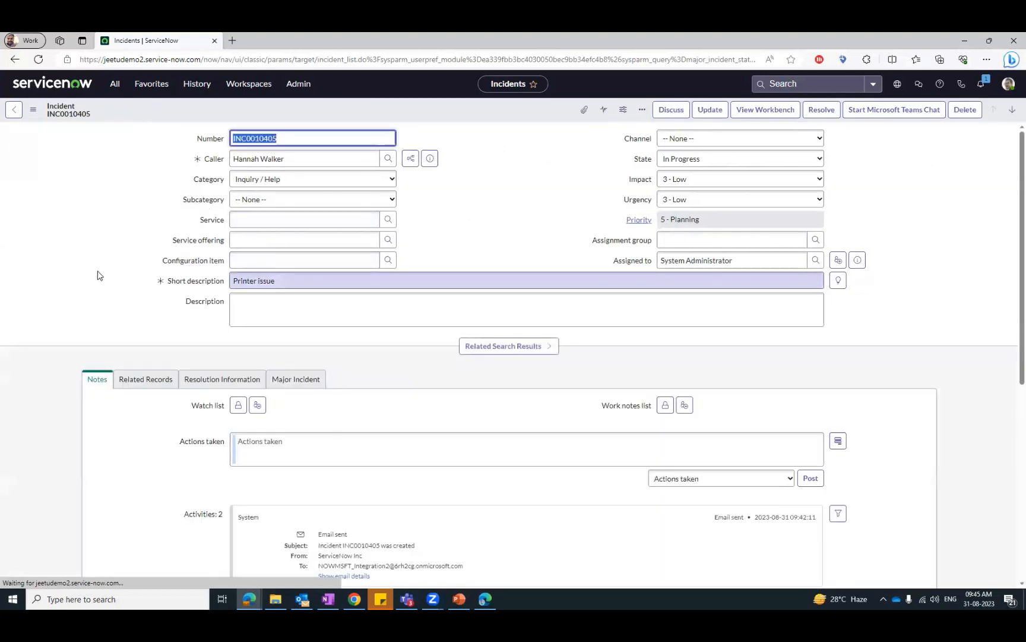
{"action": "left_click", "coordinate": [44, 280]}
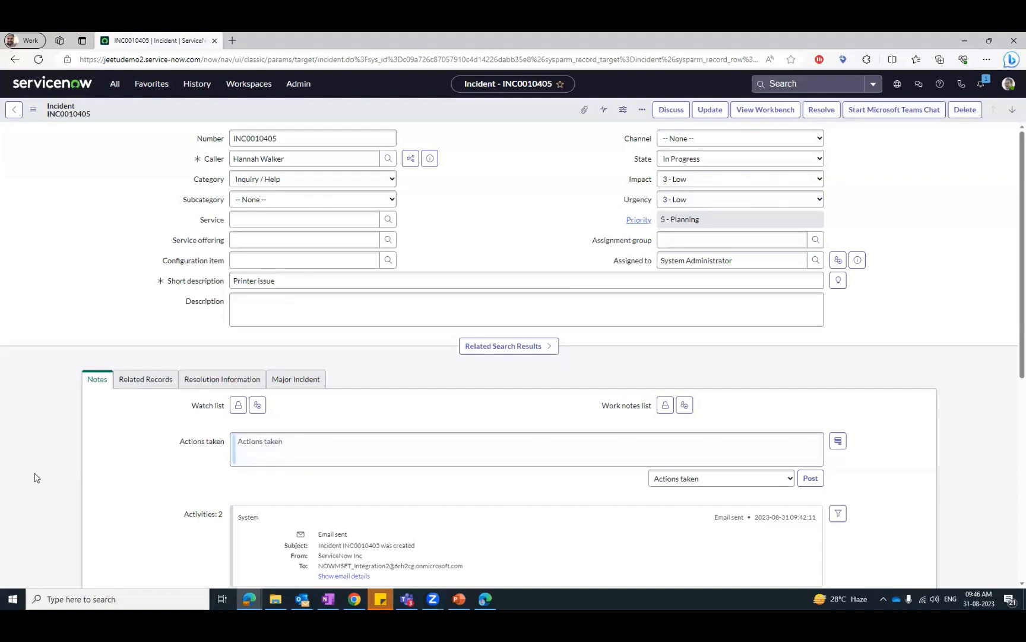
{"action": "scroll", "coordinate": [34, 477], "scroll_direction": "down", "scroll_amount": 6}
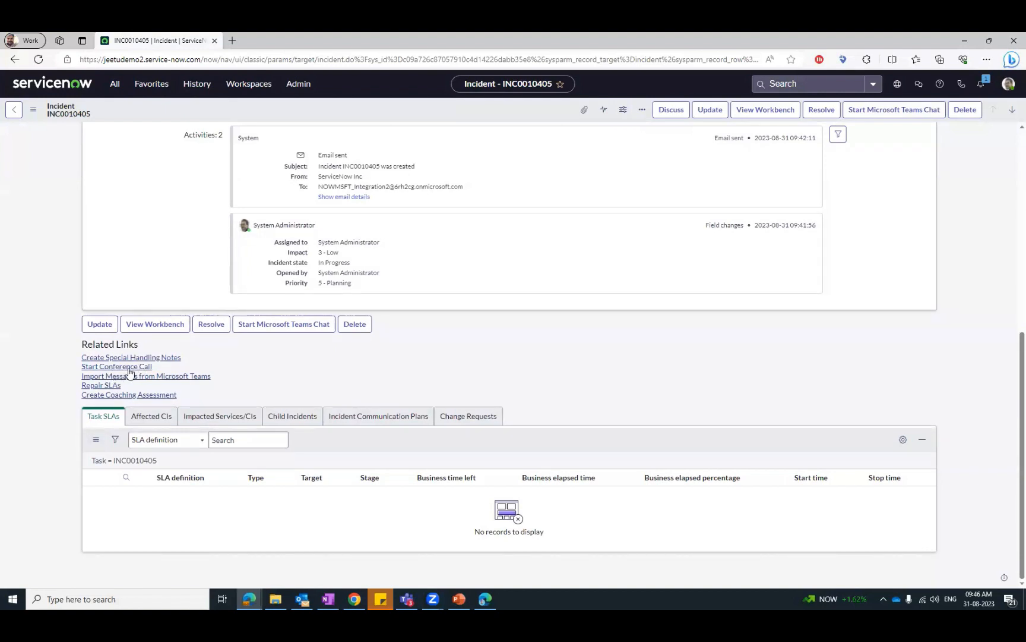
{"action": "left_click", "coordinate": [154, 325]}
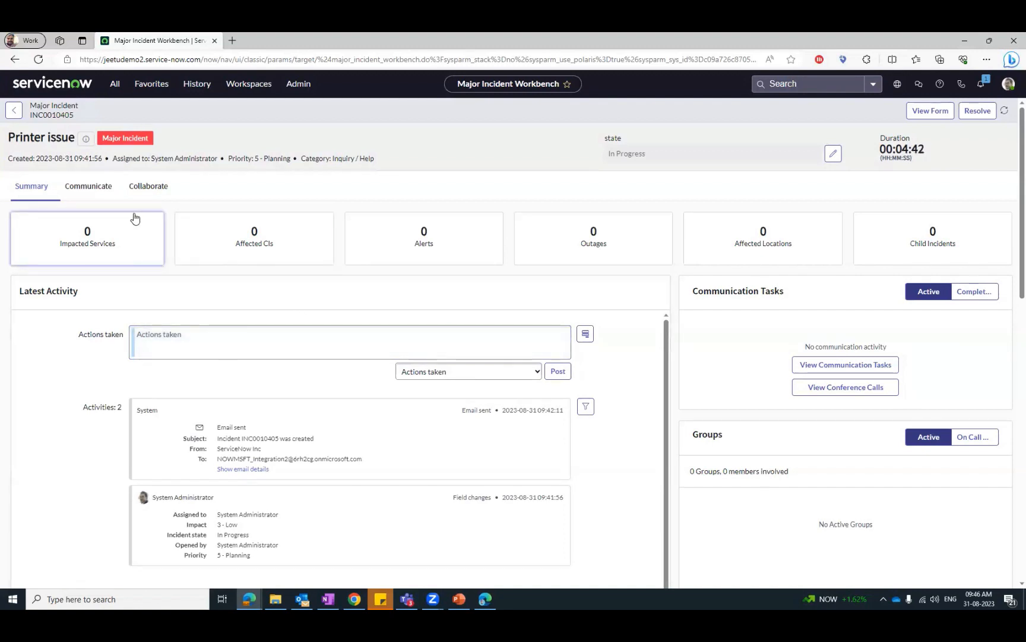
- Start a communication task for the incident under a new communication plan with the plan short description "MIM Major issuu 31Aug"
{"action": "left_click", "coordinate": [100, 189]}
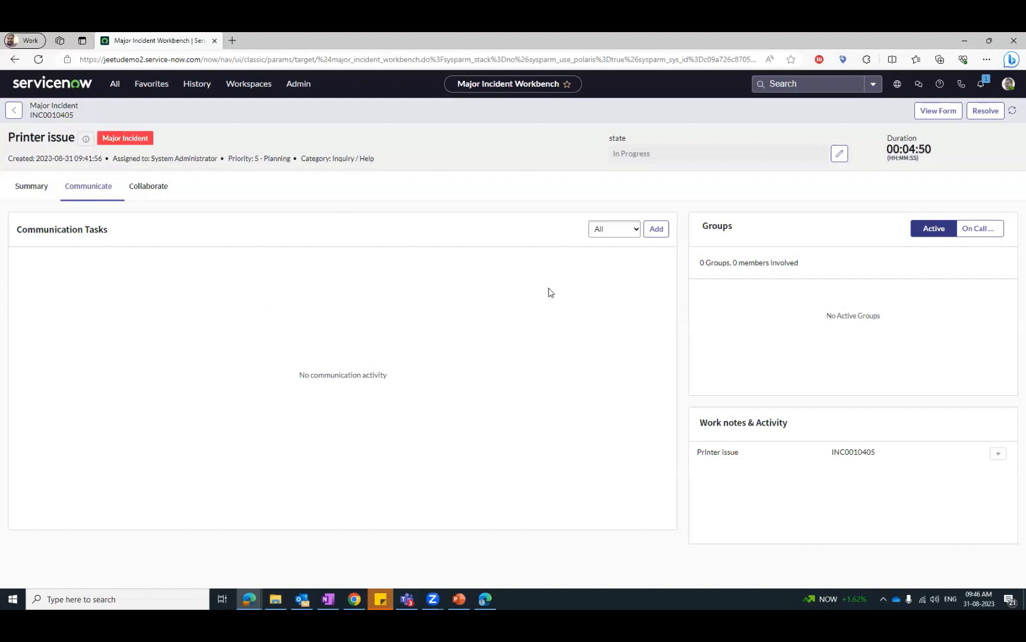
{"action": "left_click", "coordinate": [657, 230]}
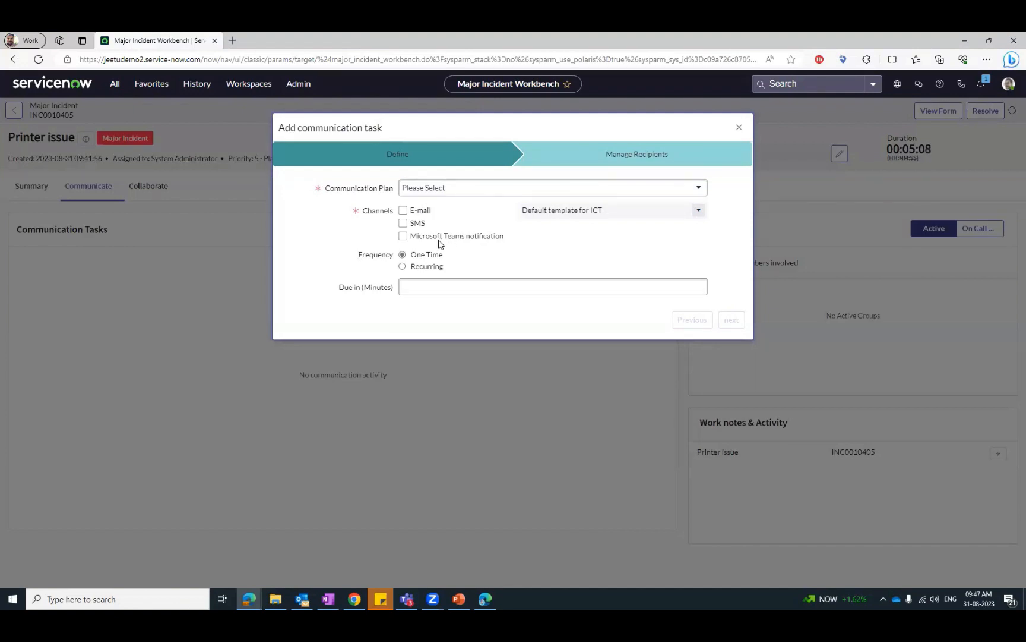
{"action": "left_click", "coordinate": [455, 184]}
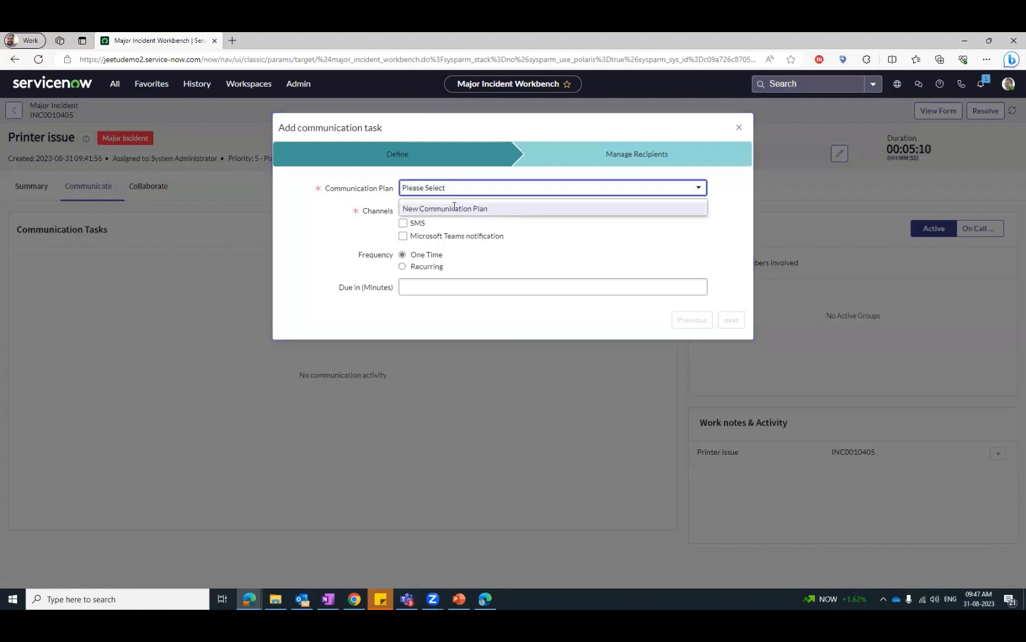
{"action": "left_click", "coordinate": [457, 208]}
{"action": "left_click", "coordinate": [419, 210]}
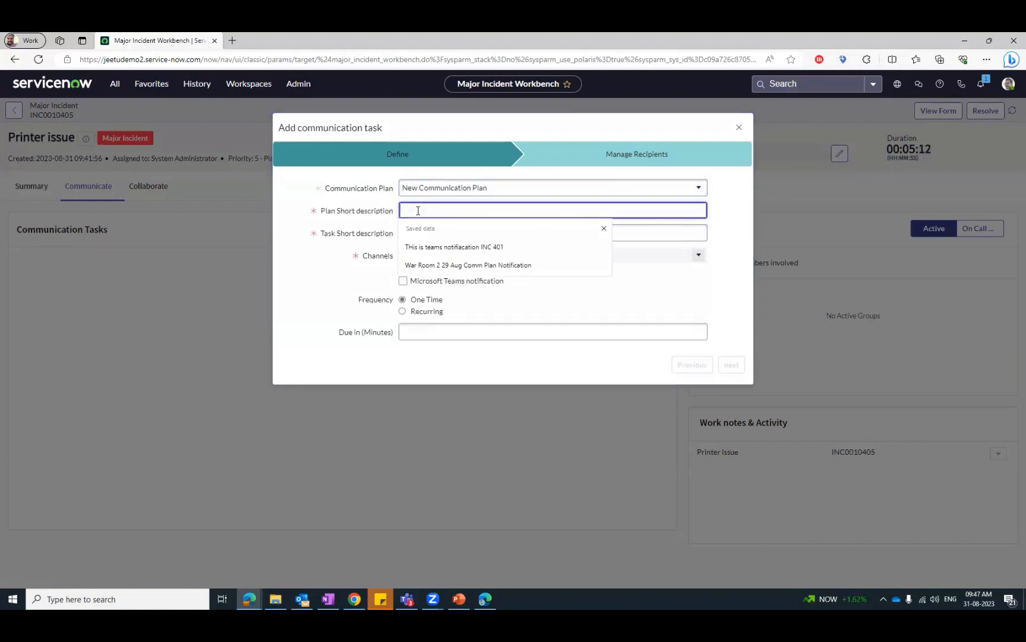
{"action": "type", "text": "M"}
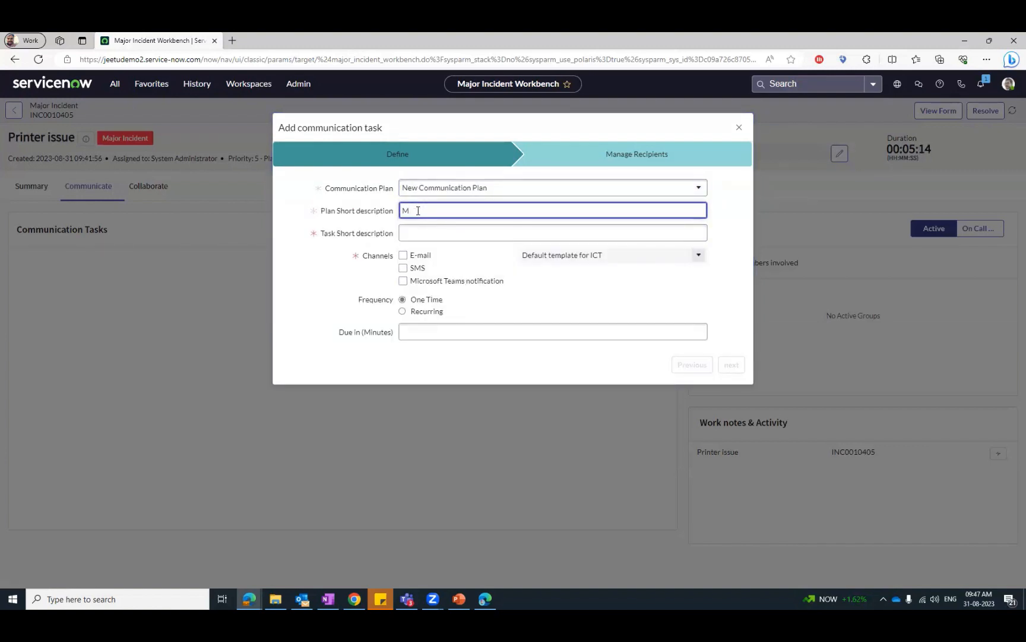
{"action": "type", "text": "IOMIM Major issu"}
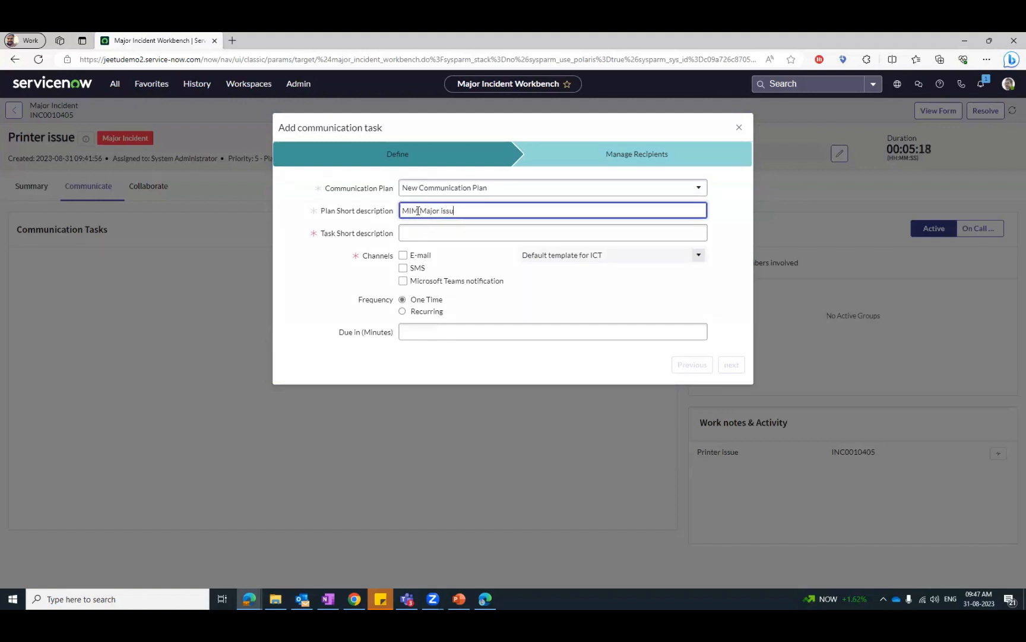
{"action": "type", "text": "ie 31Aug"}
- Copy the plan description into the task short description, choose the Microsoft Teams notification channel and proceed to the recipients
{"action": "key", "text": "ctrl+a"}
{"action": "key", "text": "ctrl+c"}
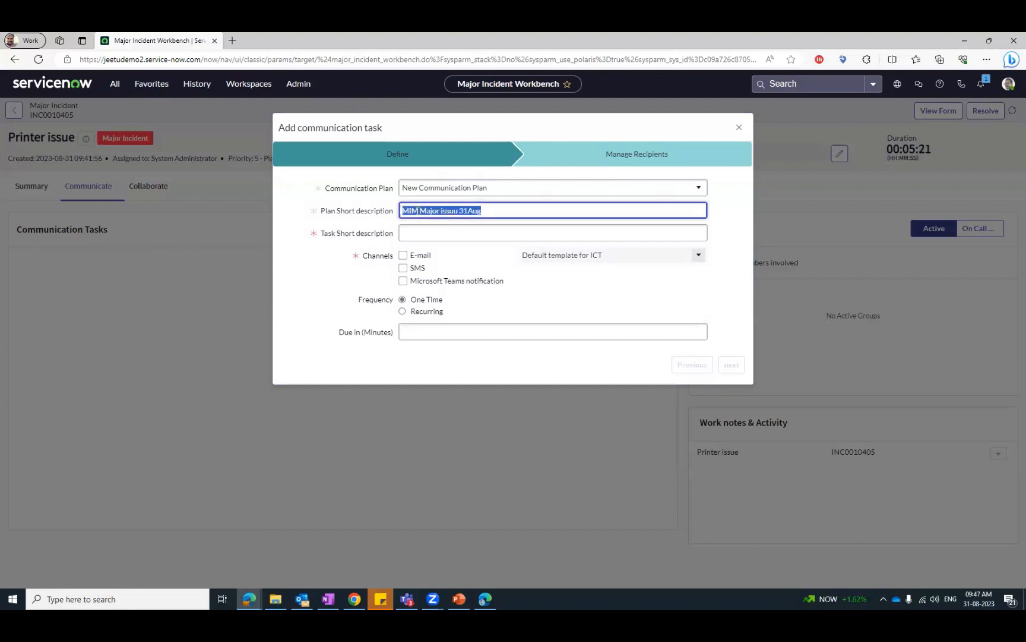
{"action": "left_click", "coordinate": [469, 229]}
{"action": "key", "text": "ctrl+v"}
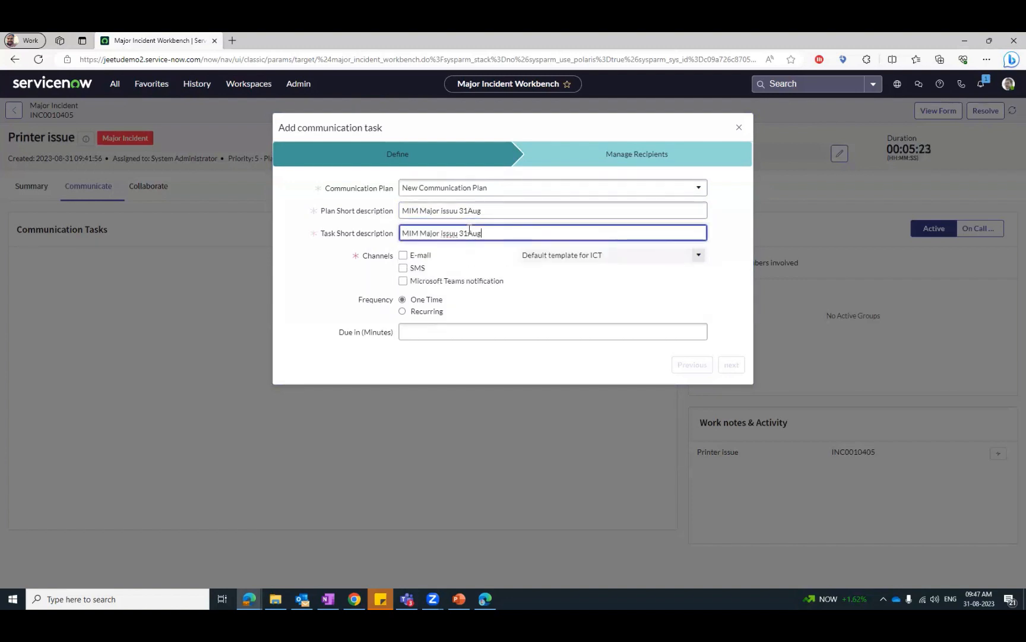
{"action": "left_click", "coordinate": [403, 281]}
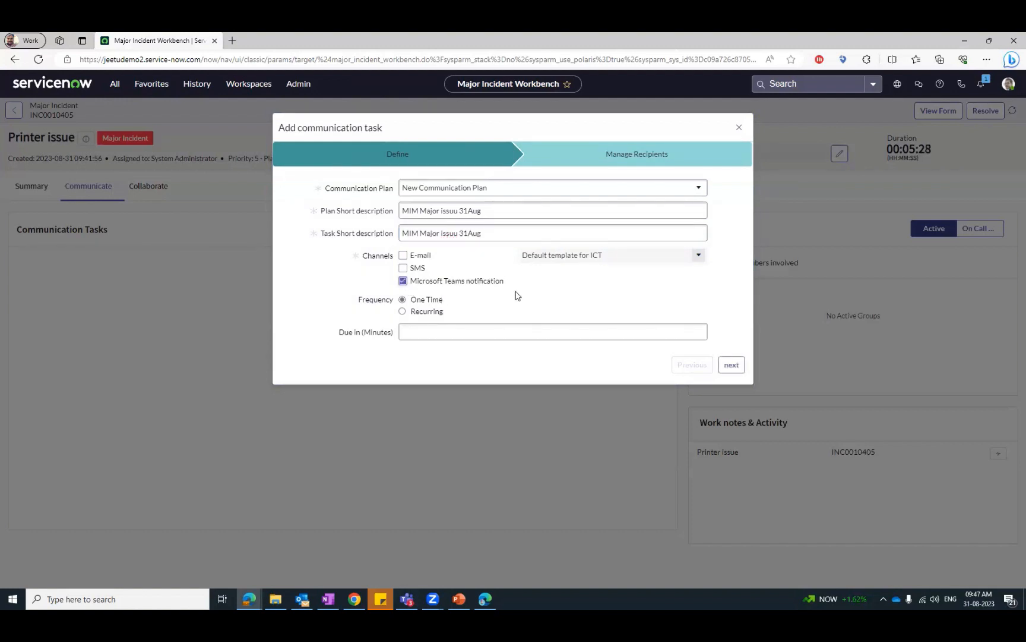
{"action": "left_click", "coordinate": [731, 364]}
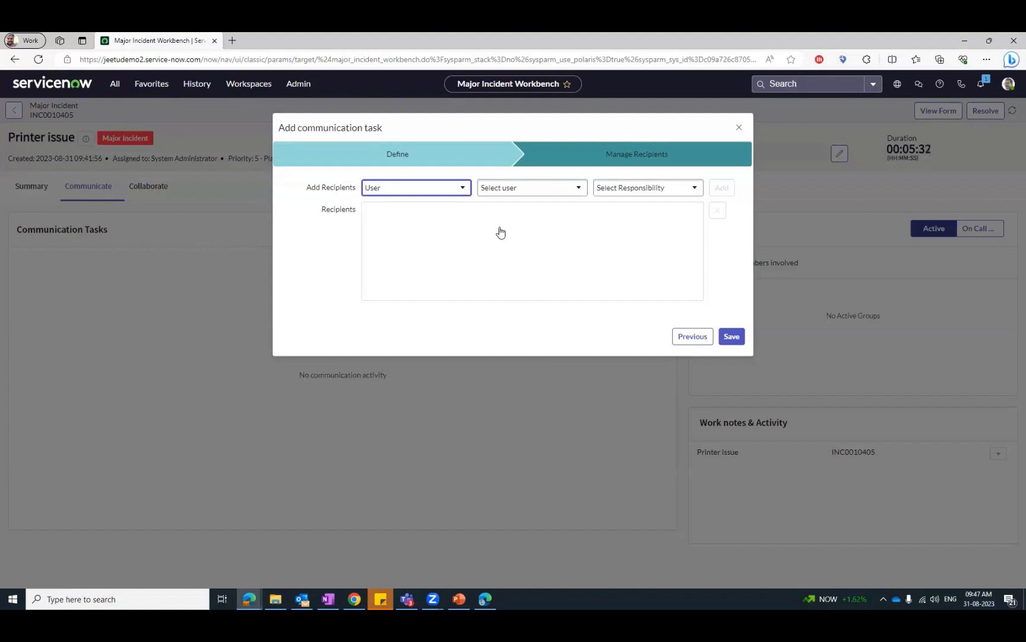
- Add the incident's caller as a user recipient of the communication task
{"action": "left_click", "coordinate": [526, 194]}
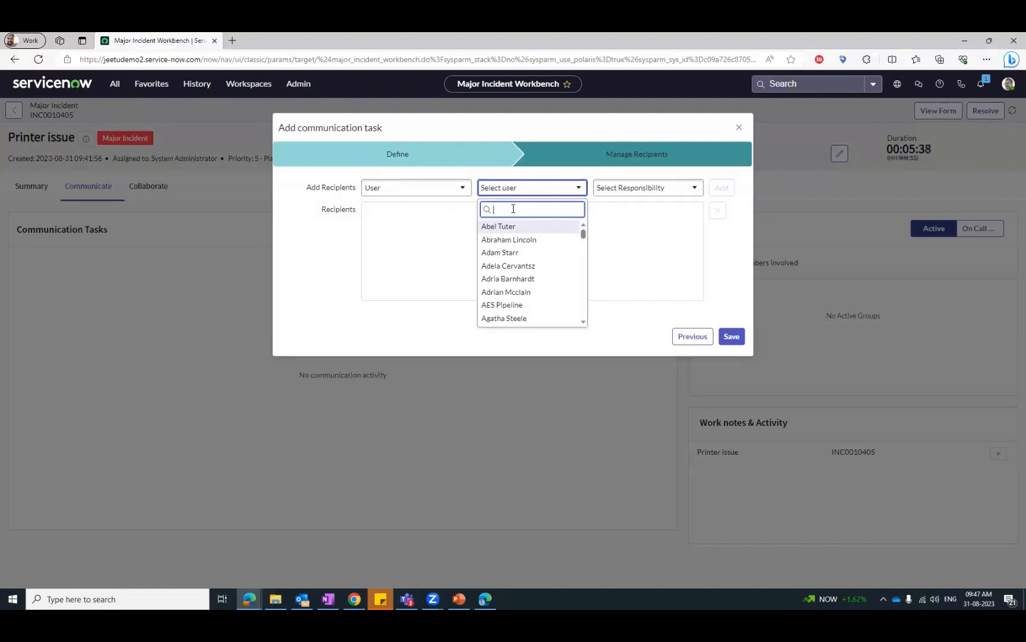
{"action": "type", "text": "hann"}
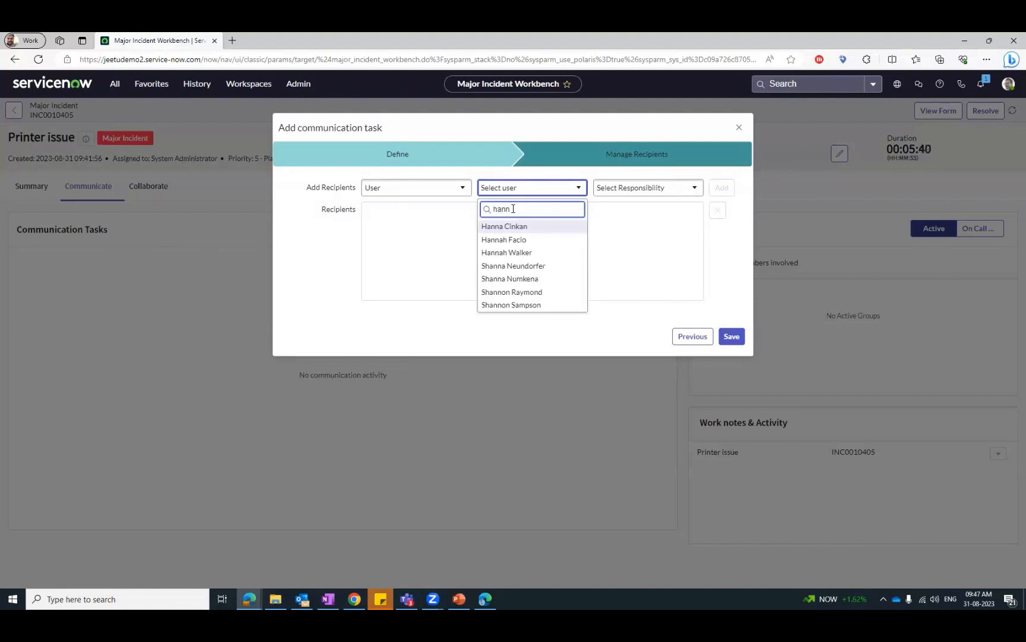
{"action": "left_click", "coordinate": [527, 252]}
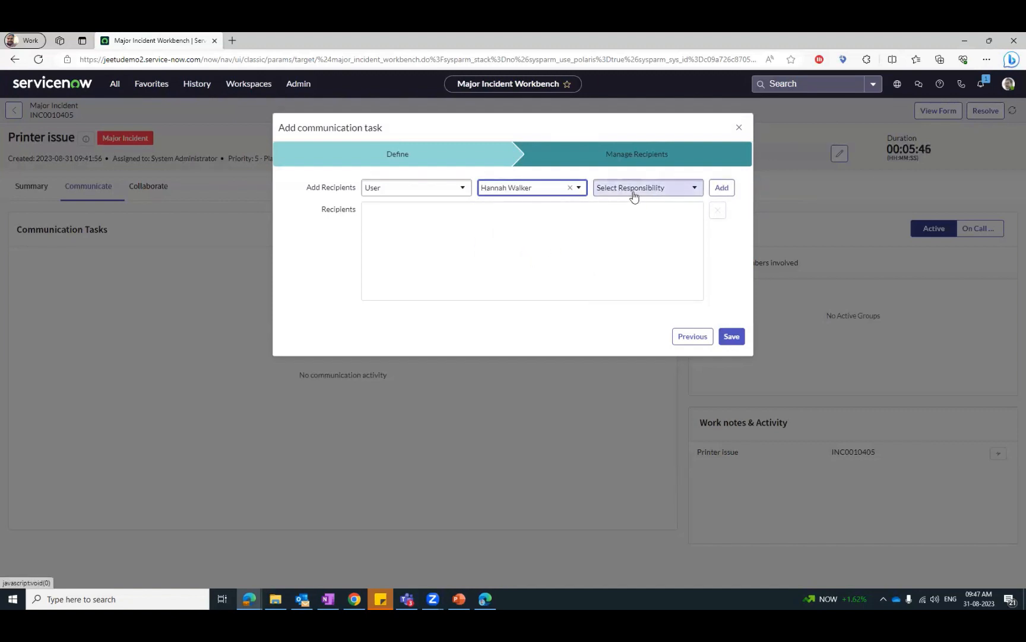
{"action": "left_click", "coordinate": [720, 188]}
- Add the second user as a recipient and save the communication task
{"action": "left_click", "coordinate": [570, 188]}
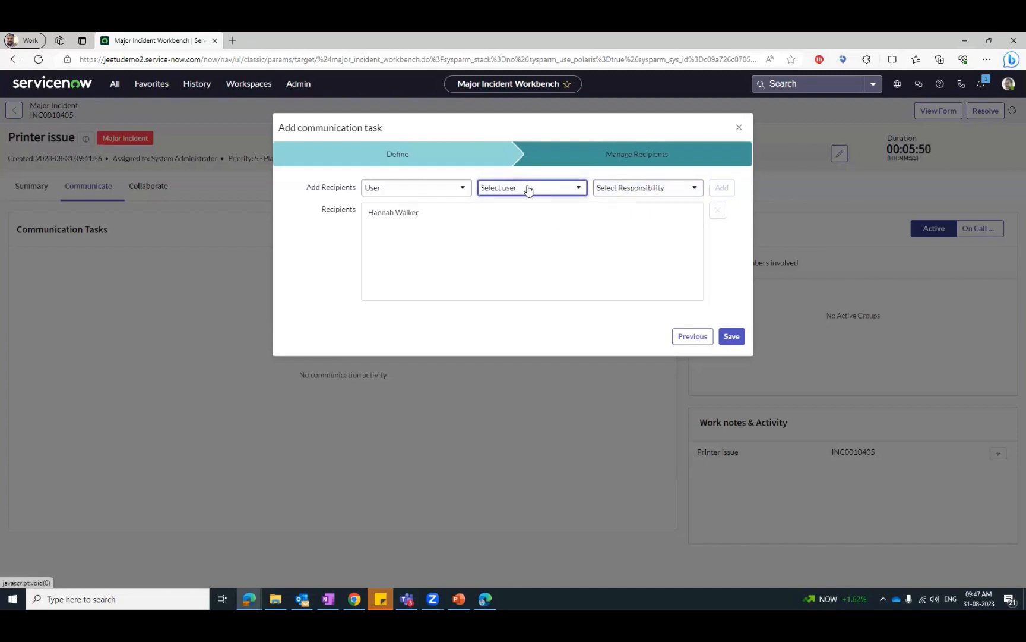
{"action": "left_click", "coordinate": [525, 188]}
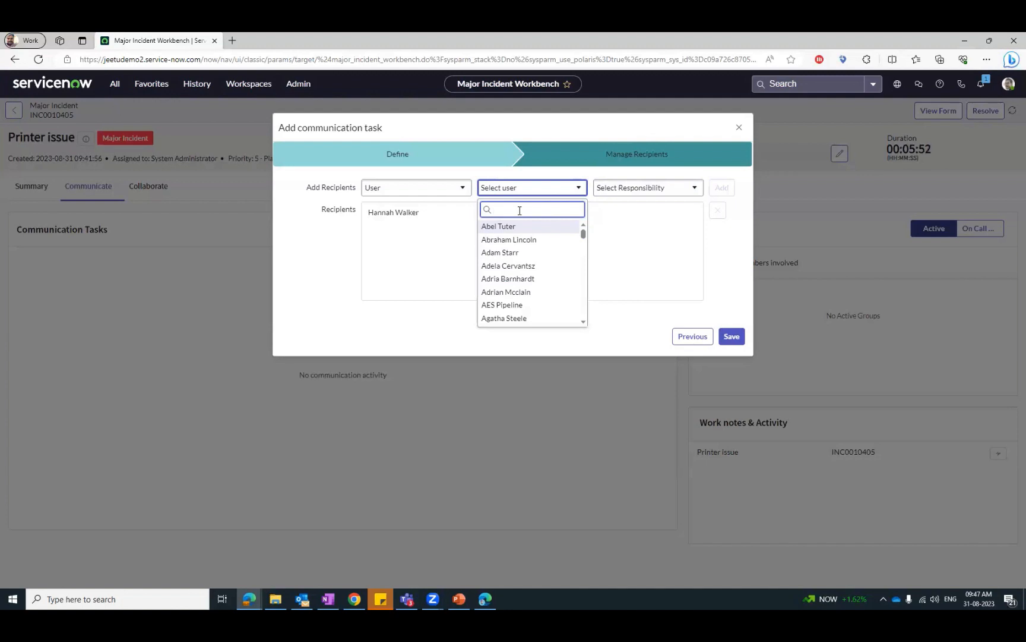
{"action": "type", "text": "beth"}
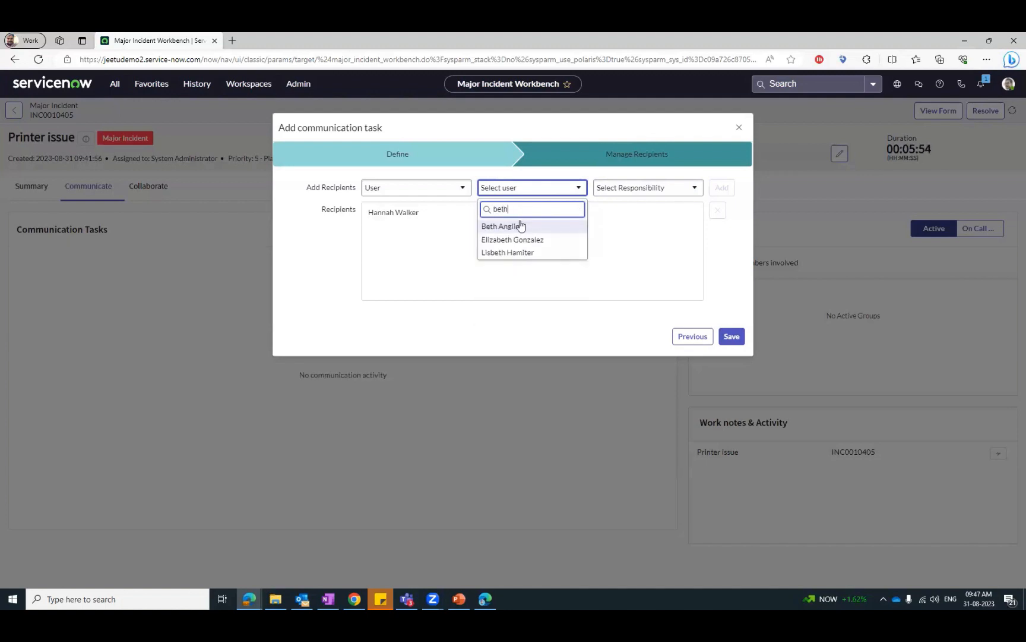
{"action": "left_click", "coordinate": [519, 226]}
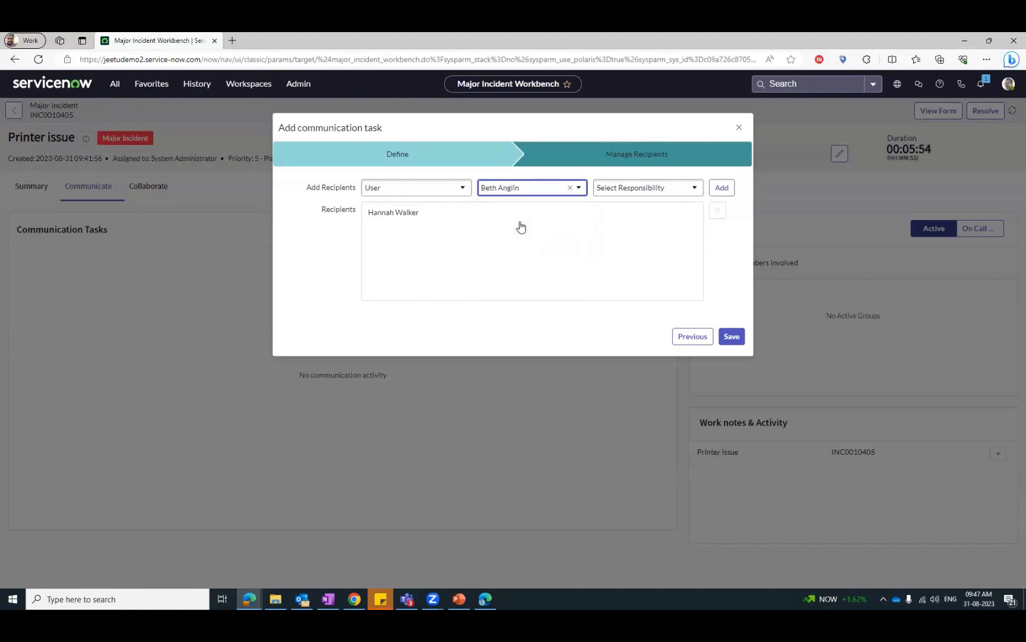
{"action": "left_click", "coordinate": [720, 191]}
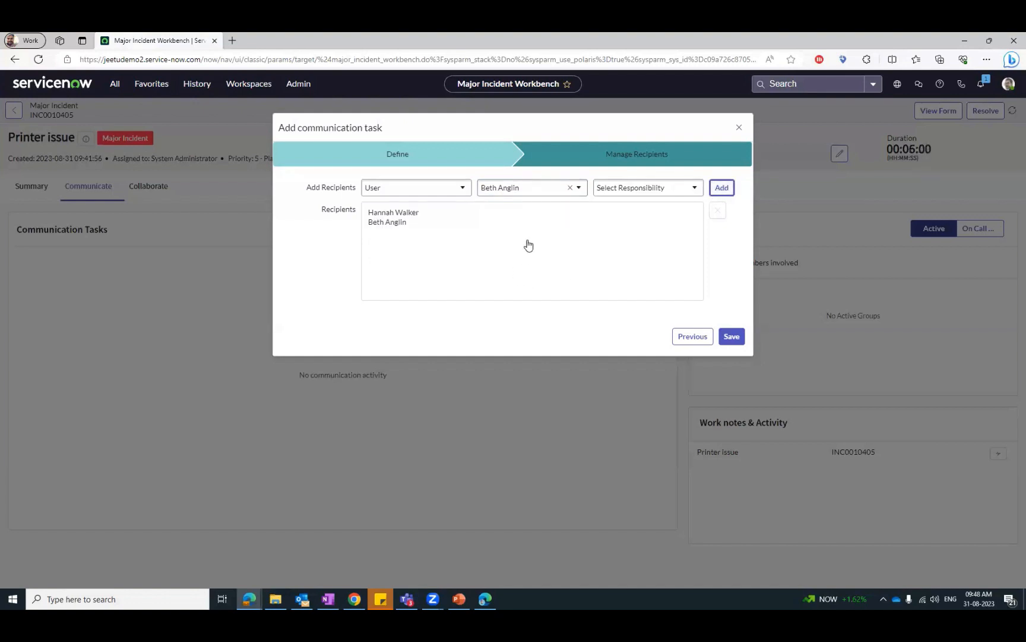
{"action": "left_click", "coordinate": [733, 338]}
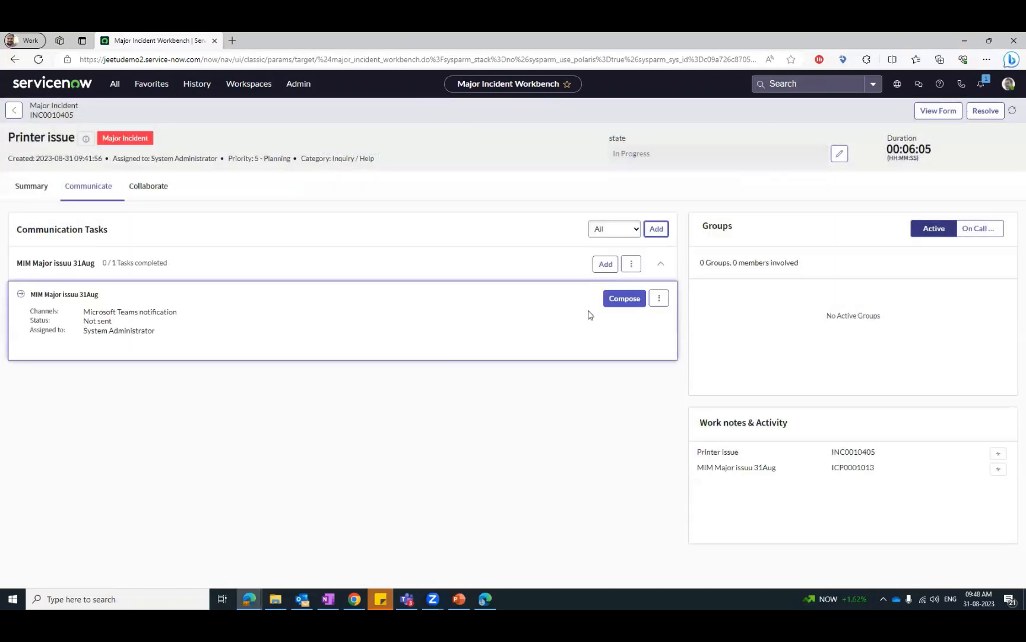
- Compose and send the Teams notification "Hey there is one MIM is going on, please make yopur self avaable" to the recipients
{"action": "left_click", "coordinate": [619, 300]}
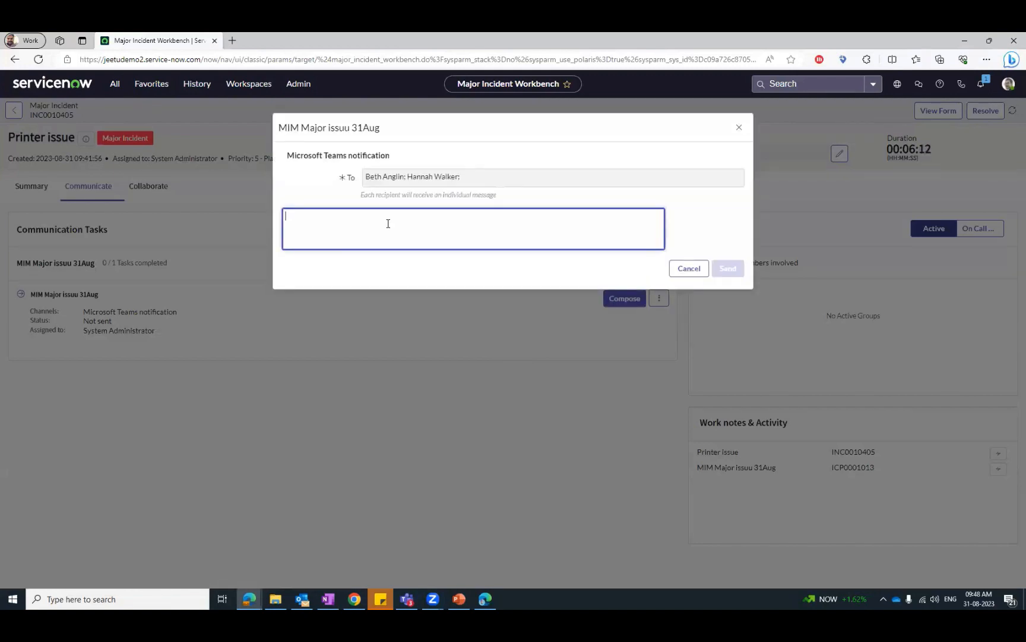
{"action": "type", "text": "Hey there is"}
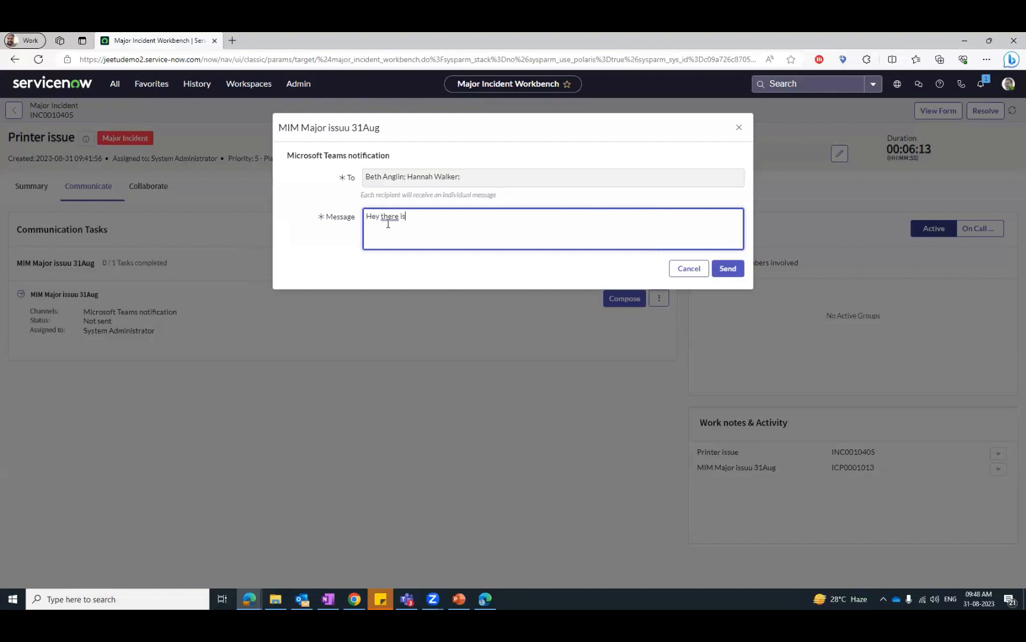
{"action": "type", "text": " ion"}
{"action": "type", "text": " MIM is going"}
{"action": "type", "text": " on, plea"}
{"action": "type", "text": "se"}
{"action": "type", "text": " make yopu"}
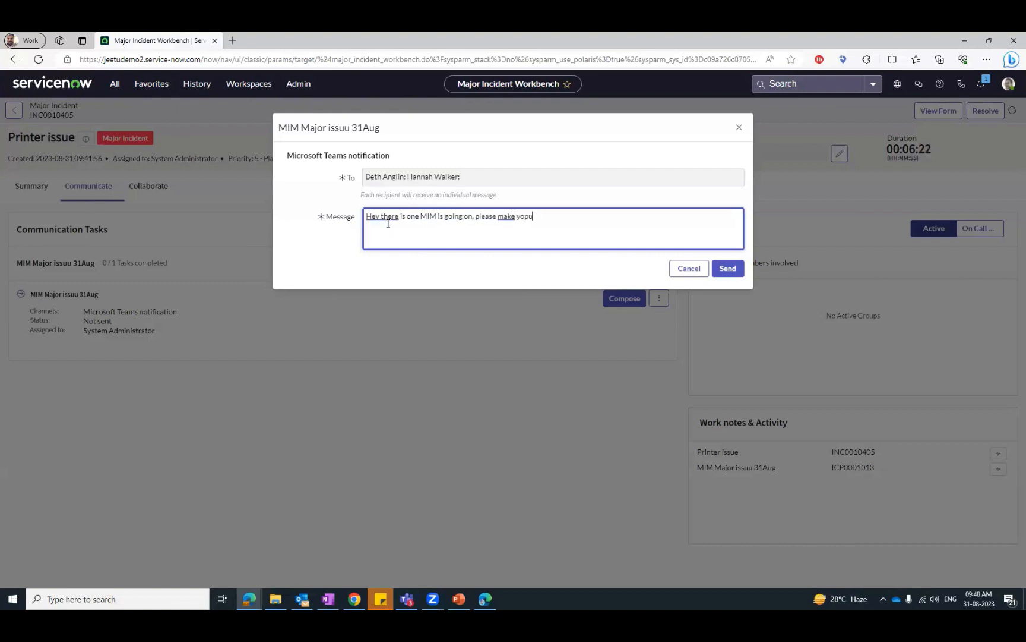
{"action": "type", "text": "r self avaina"}
{"action": "type", "text": "e"}
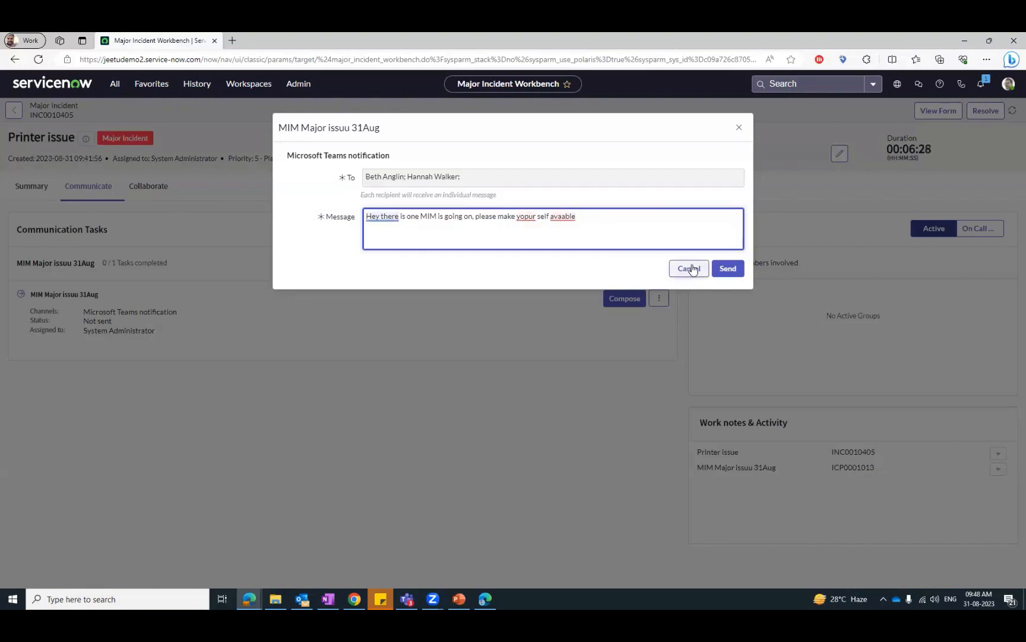
{"action": "left_click", "coordinate": [731, 270]}
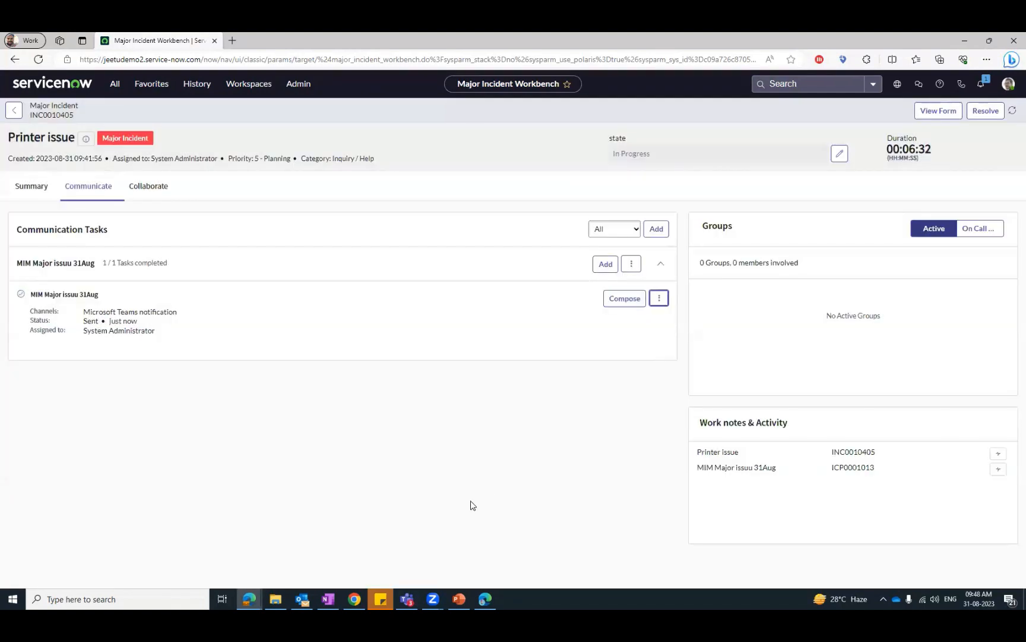
- Switch to the Microsoft Teams window and review the Printer issue notification in the Now Virtual Agent chat
{"action": "left_click", "coordinate": [249, 598]}
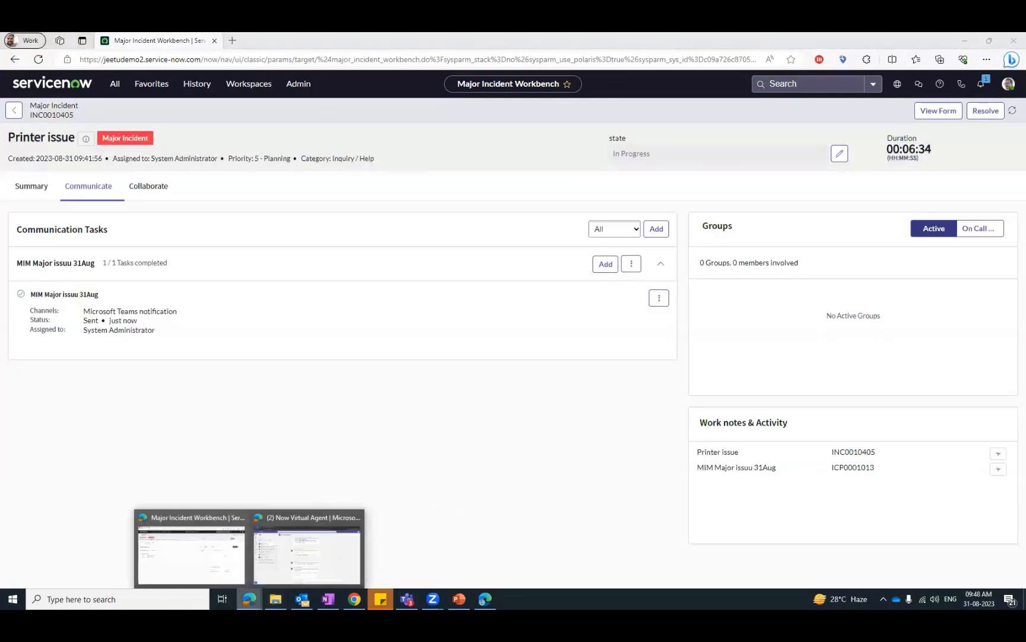
{"action": "left_click", "coordinate": [654, 308]}
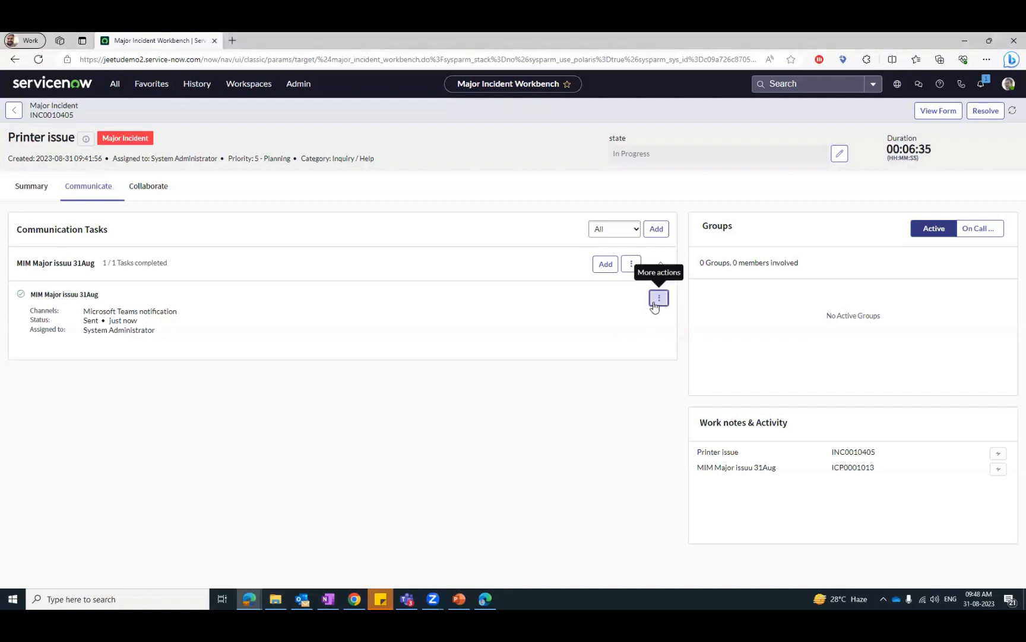
{"action": "left_click", "coordinate": [519, 427]}
{"action": "mouse_move", "coordinate": [249, 599]}
{"action": "left_click", "coordinate": [300, 573]}
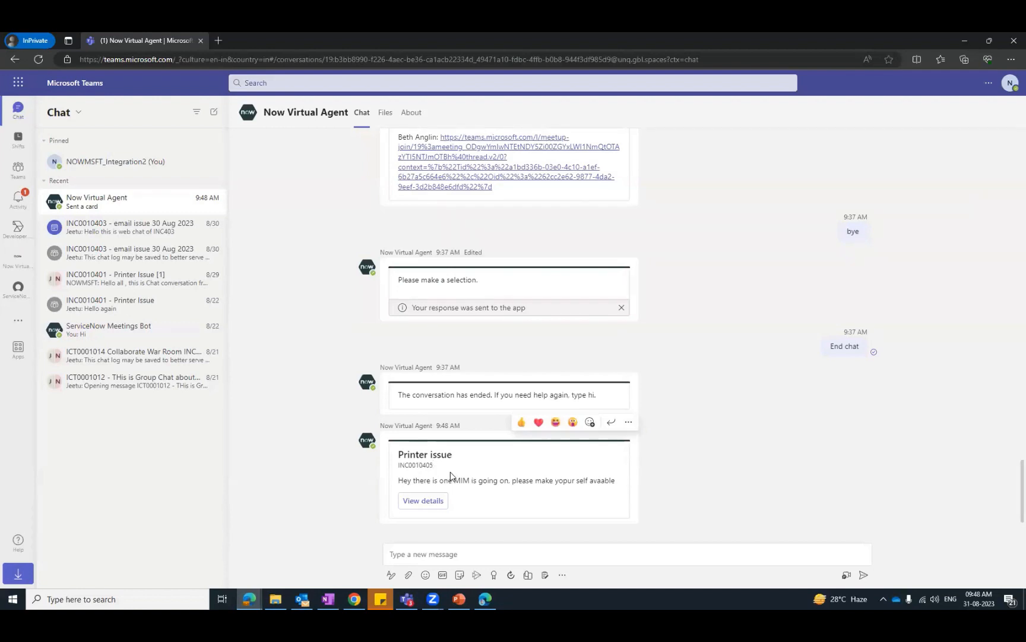
{"action": "left_click_drag", "start_coordinate": [424, 480], "coordinate": [616, 479]}
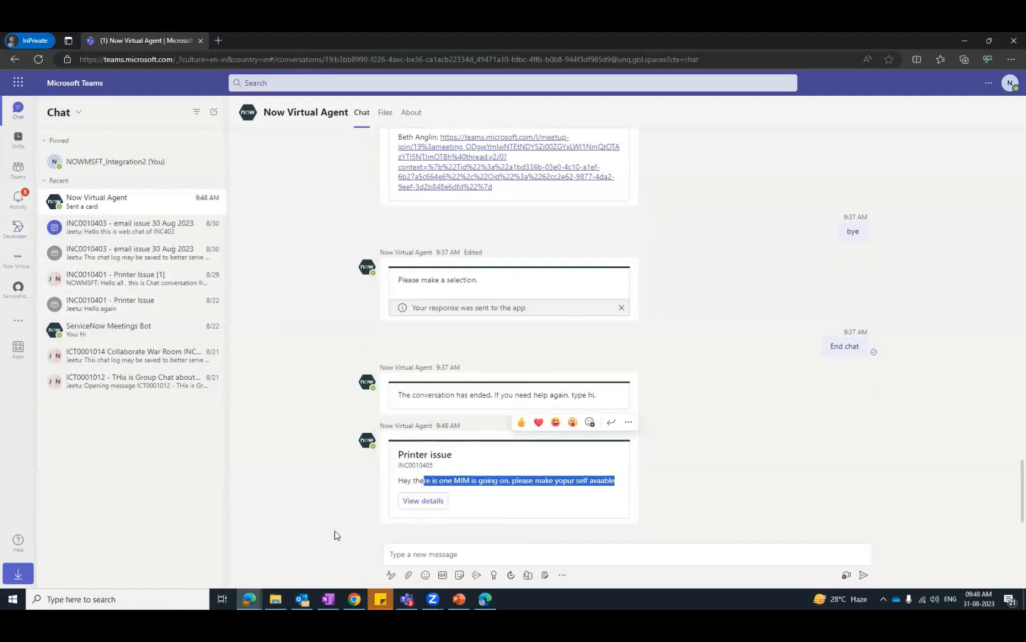
- Check the ServiceNow for Microsoft 365 chat in the other browser window's Teams tab, and return to the Now Virtual Agent chat
{"action": "left_click", "coordinate": [485, 598]}
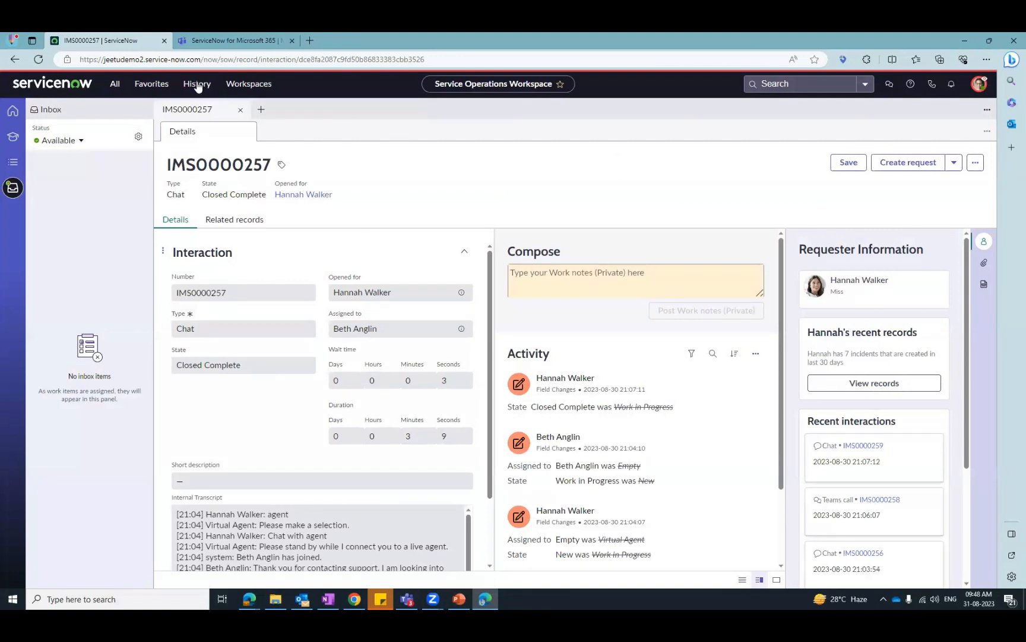
{"action": "left_click", "coordinate": [230, 40]}
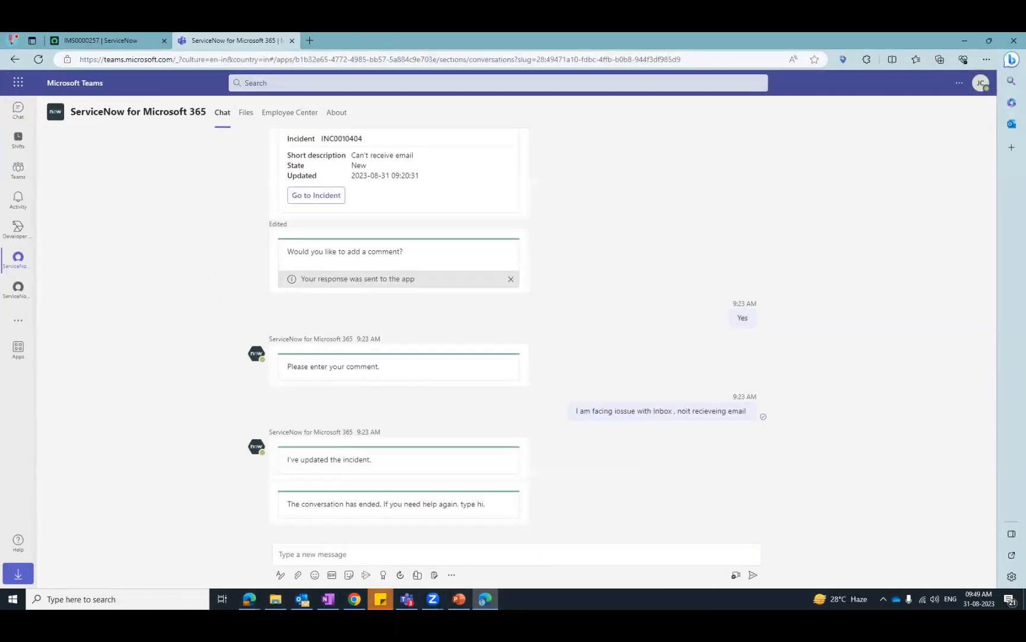
{"action": "left_click", "coordinate": [249, 599]}
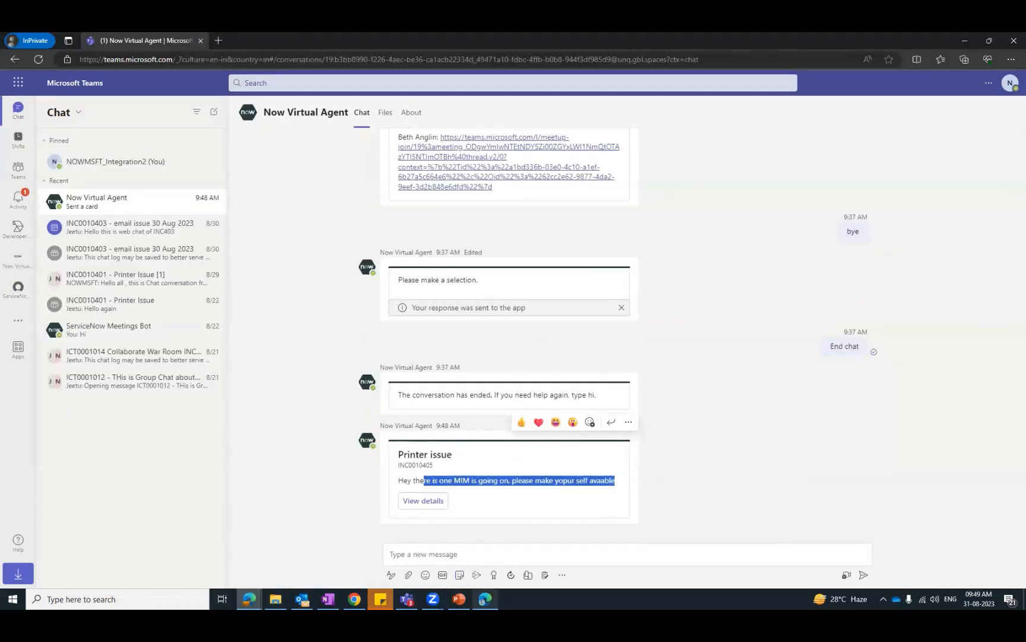
- Compare the ServiceNow for Microsoft 365 chat in the other Teams window with the Printer issue notification in the Now Virtual Agent chat
{"action": "left_click", "coordinate": [486, 598]}
{"action": "scroll", "coordinate": [150, 247], "scroll_direction": "up", "scroll_amount": 4}
{"action": "scroll", "coordinate": [149, 247], "scroll_direction": "down", "scroll_amount": 4}
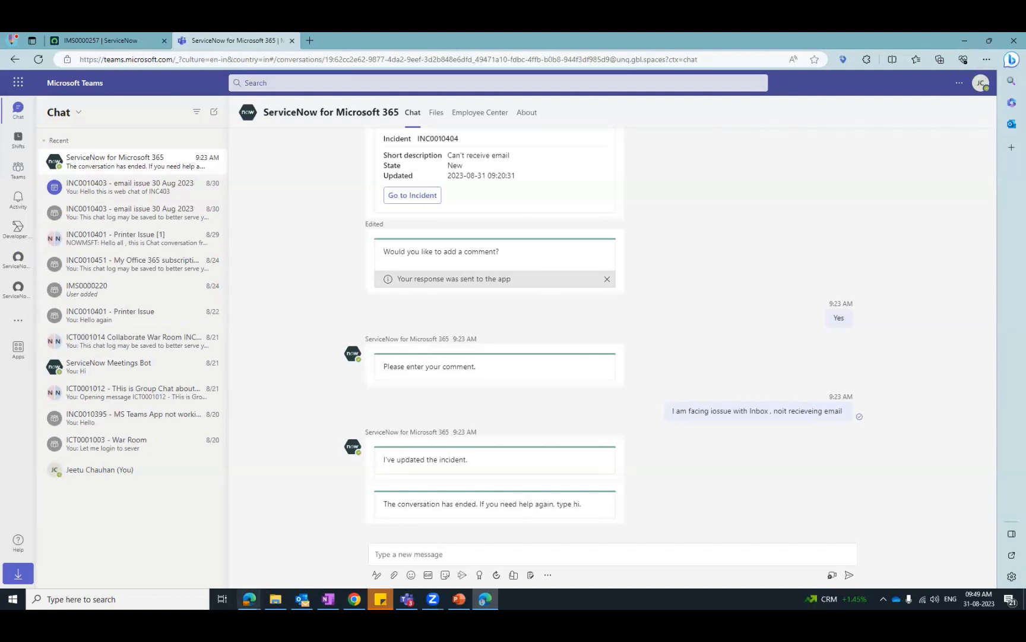
{"action": "mouse_move", "coordinate": [249, 599]}
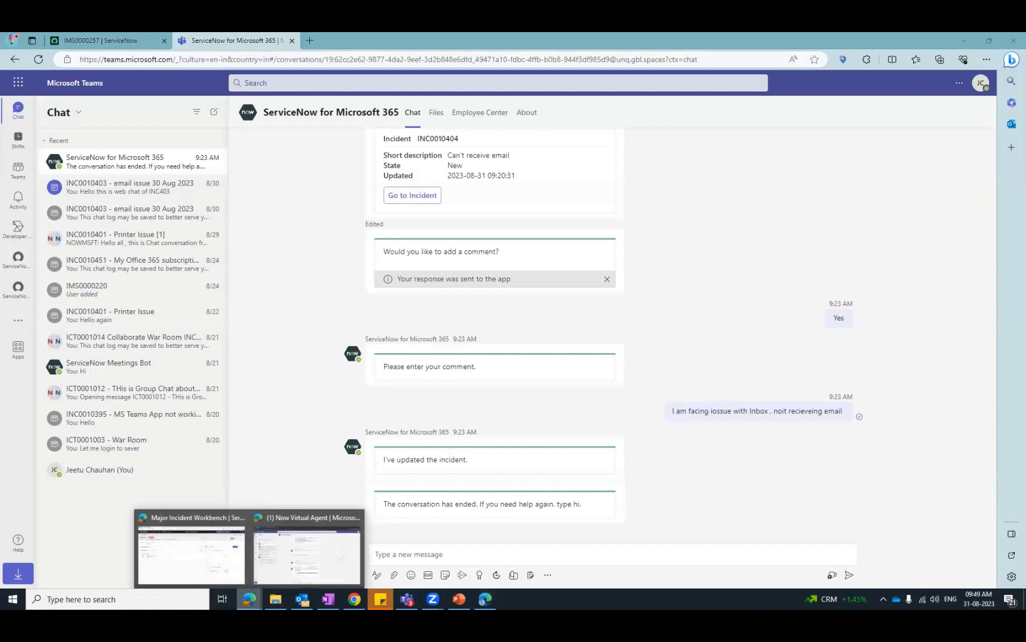
{"action": "left_click", "coordinate": [300, 550]}
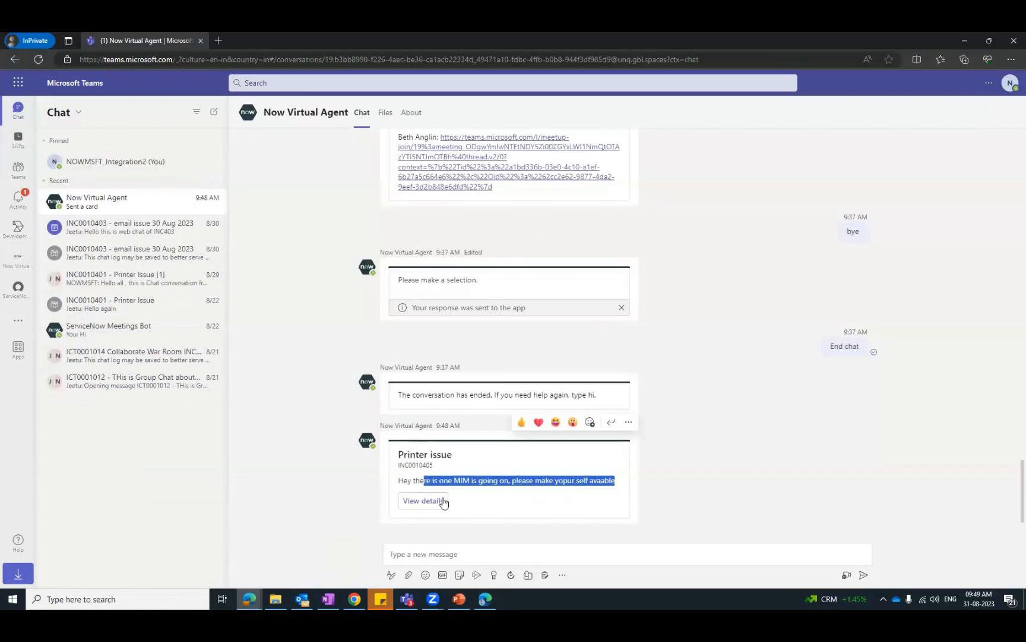
{"action": "left_click", "coordinate": [450, 480]}
{"action": "left_click_drag", "start_coordinate": [455, 480], "coordinate": [607, 493]}
{"action": "left_click", "coordinate": [563, 483]}
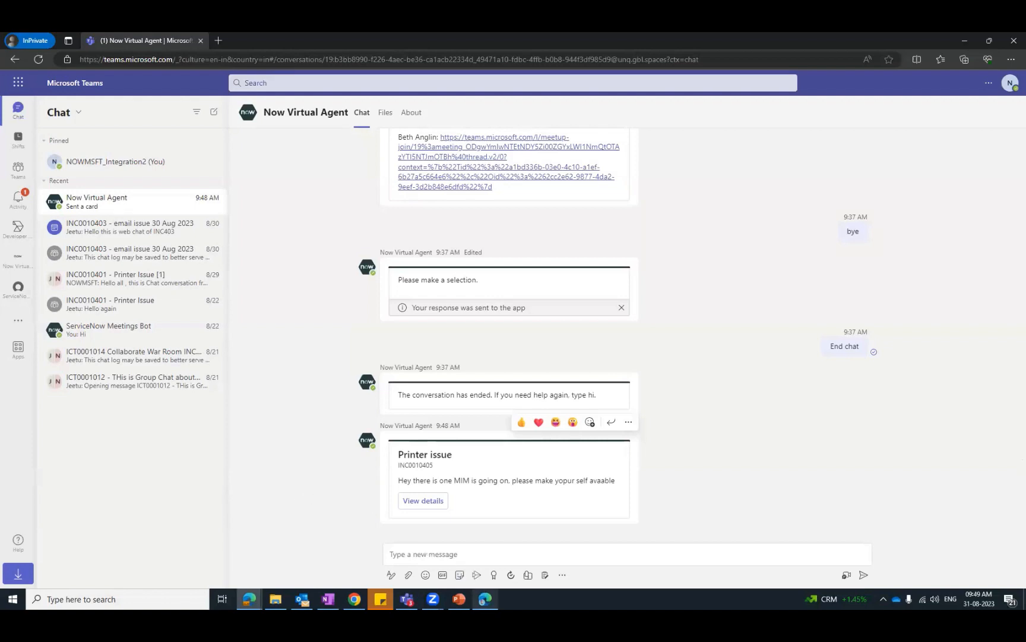
{"action": "mouse_move", "coordinate": [485, 599]}
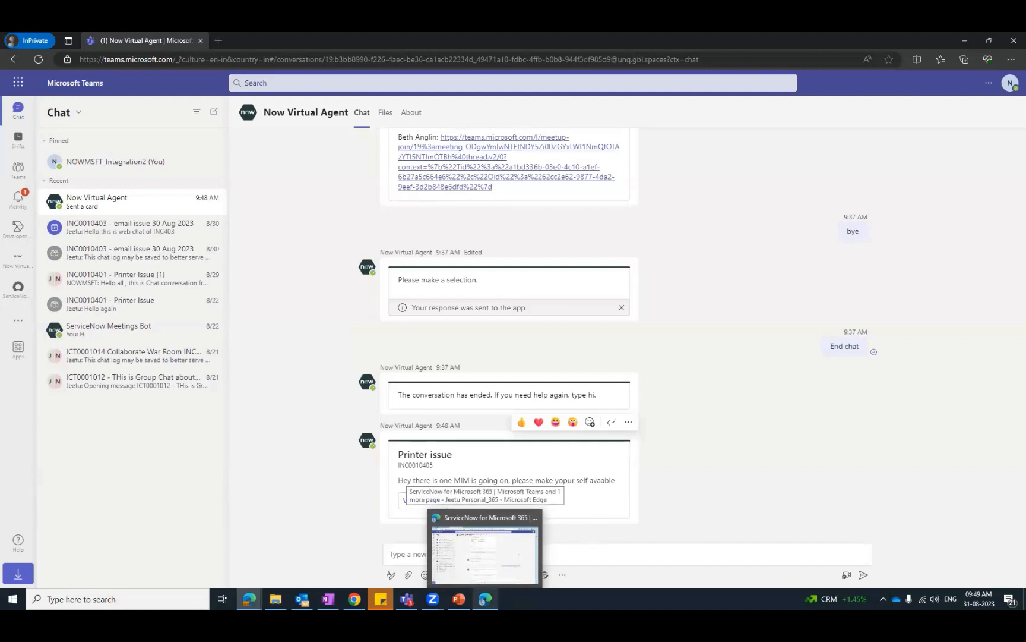
{"action": "left_click", "coordinate": [484, 557]}
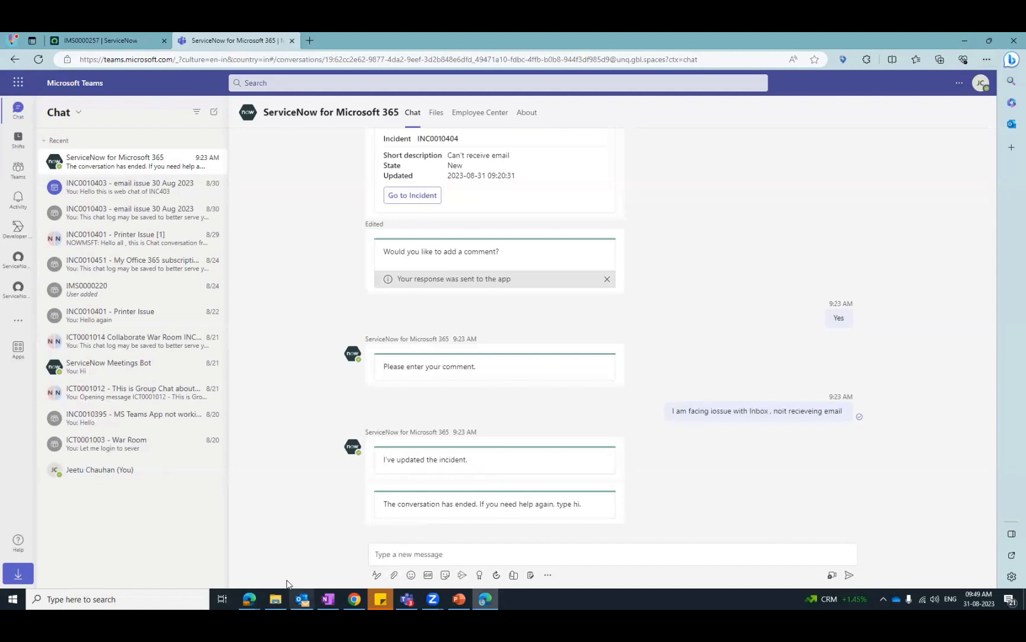
- Switch to the Major Incident Workbench and start a collaborative communication task under the "MIM Major issuu 31Aug" communication plan
{"action": "left_click", "coordinate": [248, 599]}
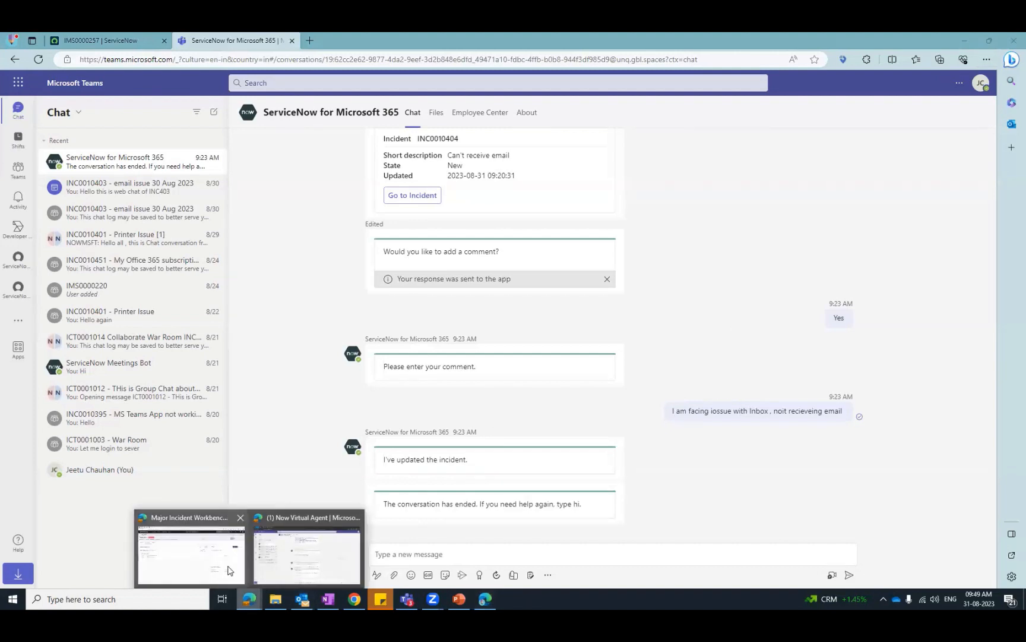
{"action": "left_click", "coordinate": [191, 555]}
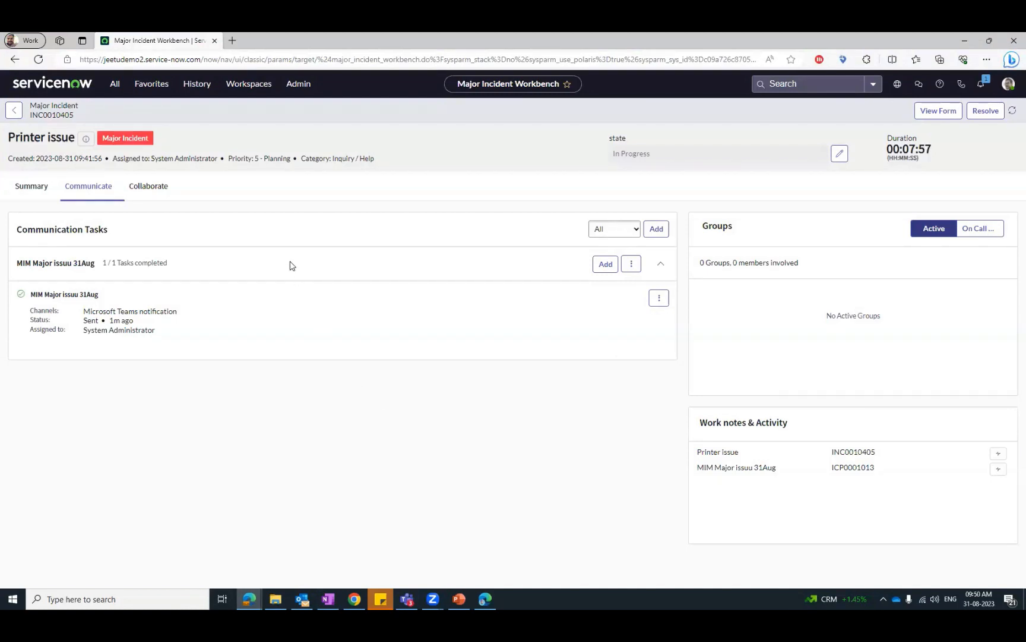
{"action": "left_click", "coordinate": [149, 187]}
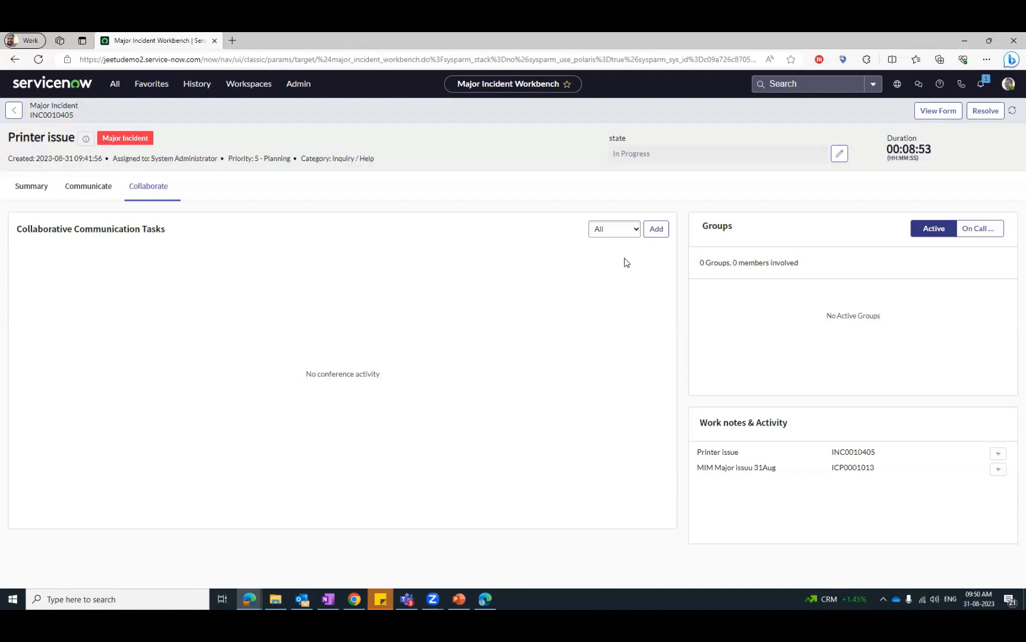
{"action": "left_click", "coordinate": [657, 231]}
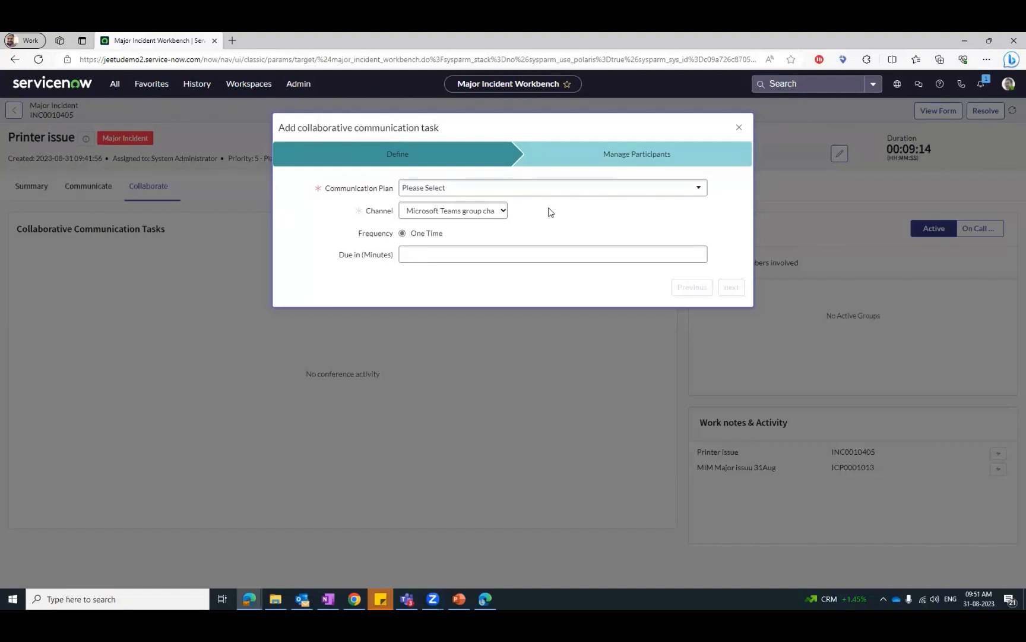
{"action": "left_click", "coordinate": [579, 190]}
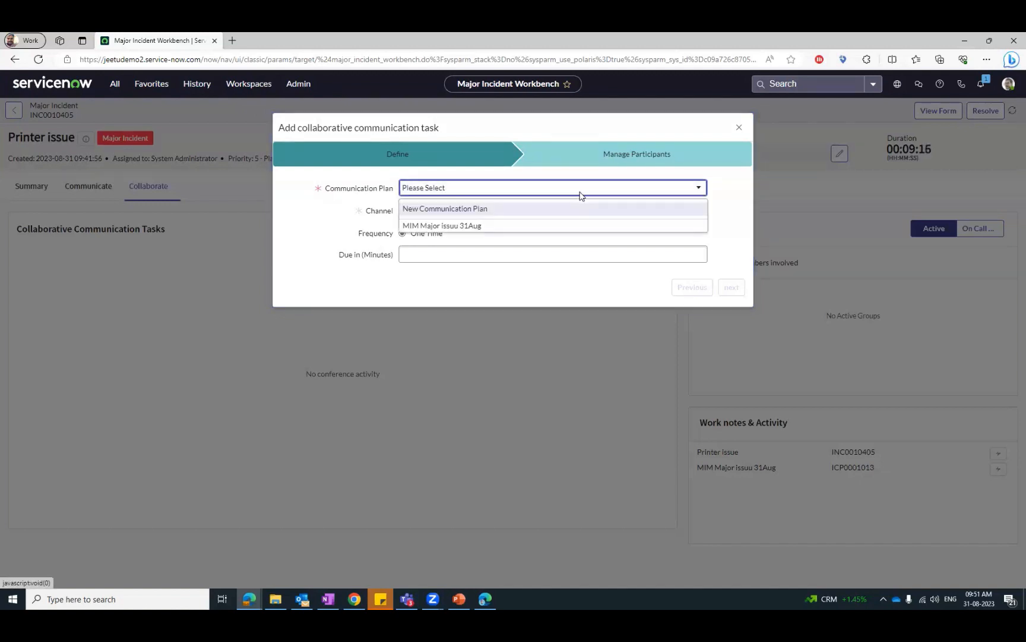
{"action": "left_click", "coordinate": [522, 226]}
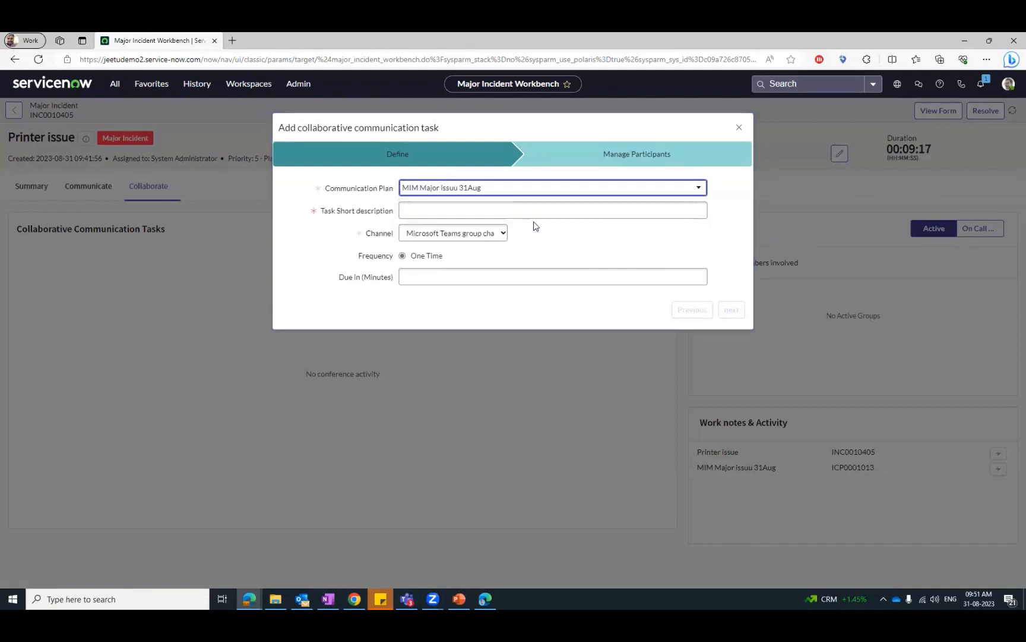
- Enter "Chat MIM Major issuu 31Aug" as the task short description and check the available channel options
{"action": "left_click", "coordinate": [443, 212]}
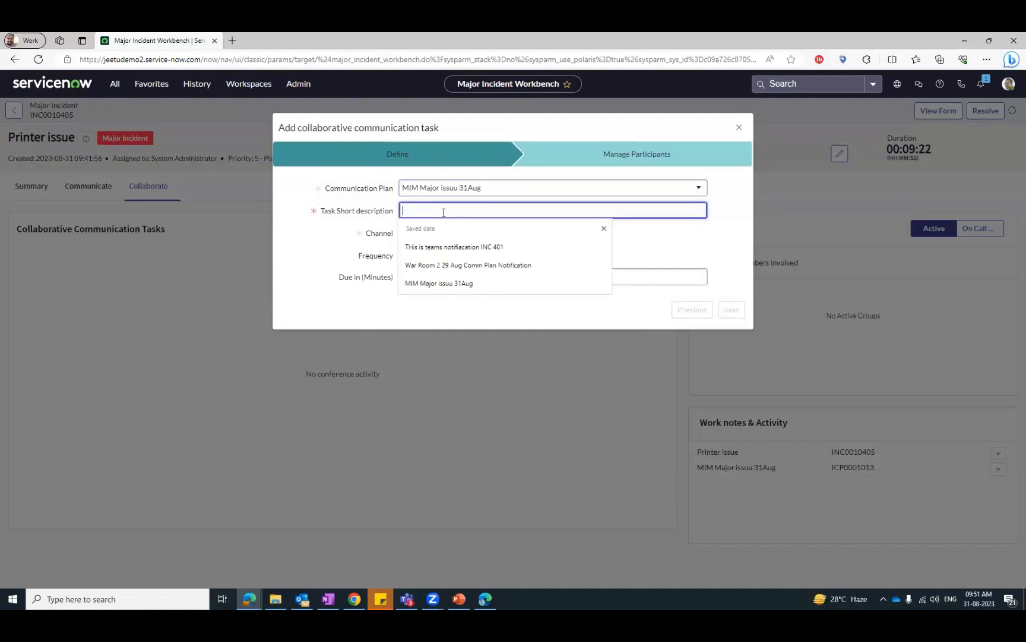
{"action": "type", "text": "MIM Major issuu 31Aug"}
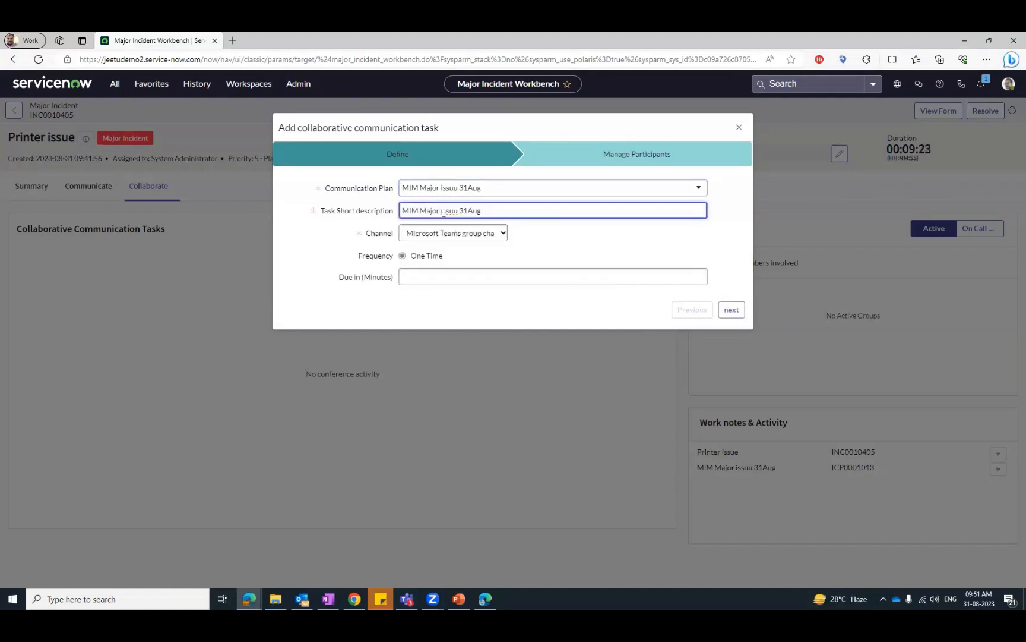
{"action": "key", "text": "Home"}
{"action": "type", "text": "Chat"}
{"action": "left_click", "coordinate": [500, 233]}
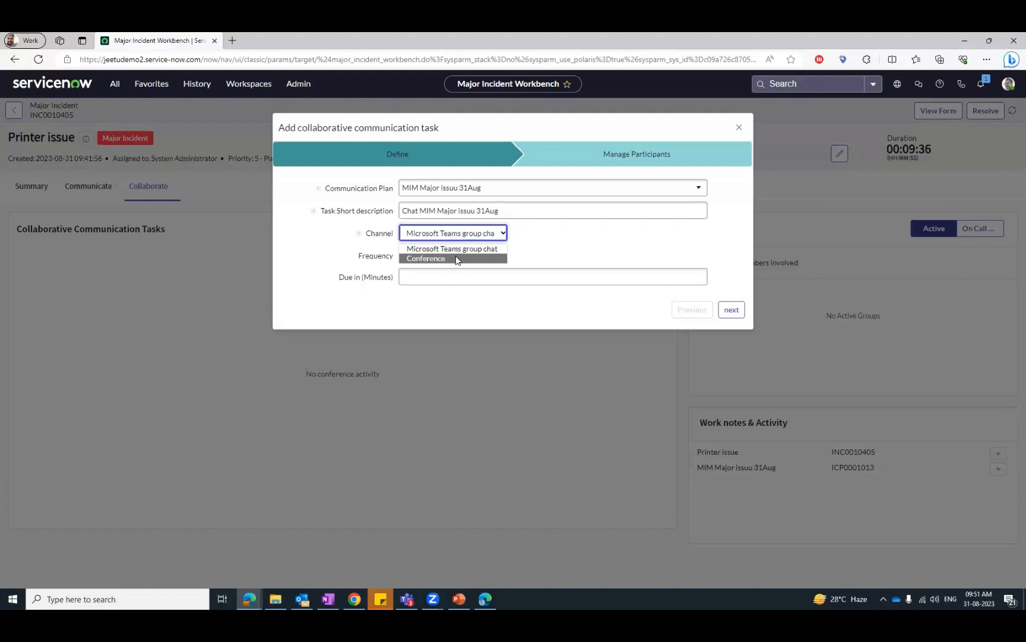
{"action": "left_click", "coordinate": [533, 243]}
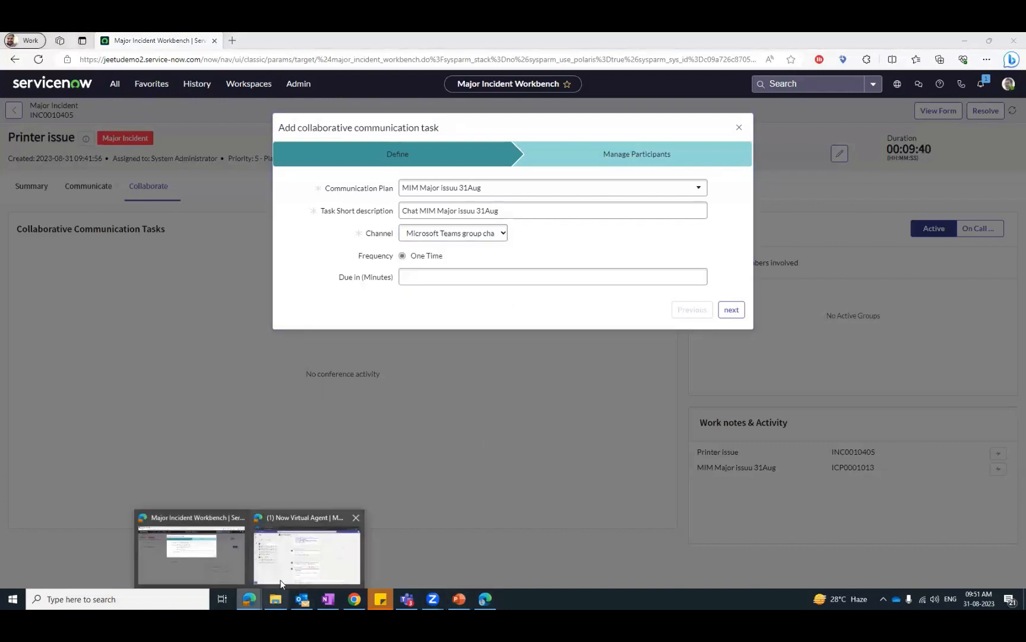
- Switch to Microsoft Teams and review the existing "INC0010403 - email issue 30 Aug 2023" and "INC0010401 - Printer Issue [1]" chats
{"action": "left_click", "coordinate": [306, 538]}
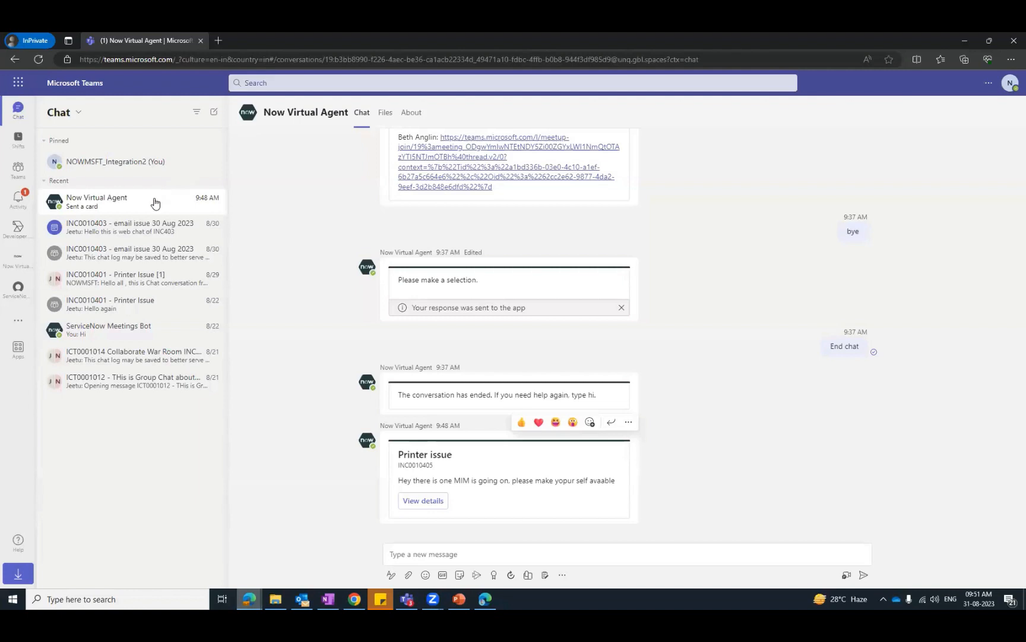
{"action": "left_click", "coordinate": [116, 233]}
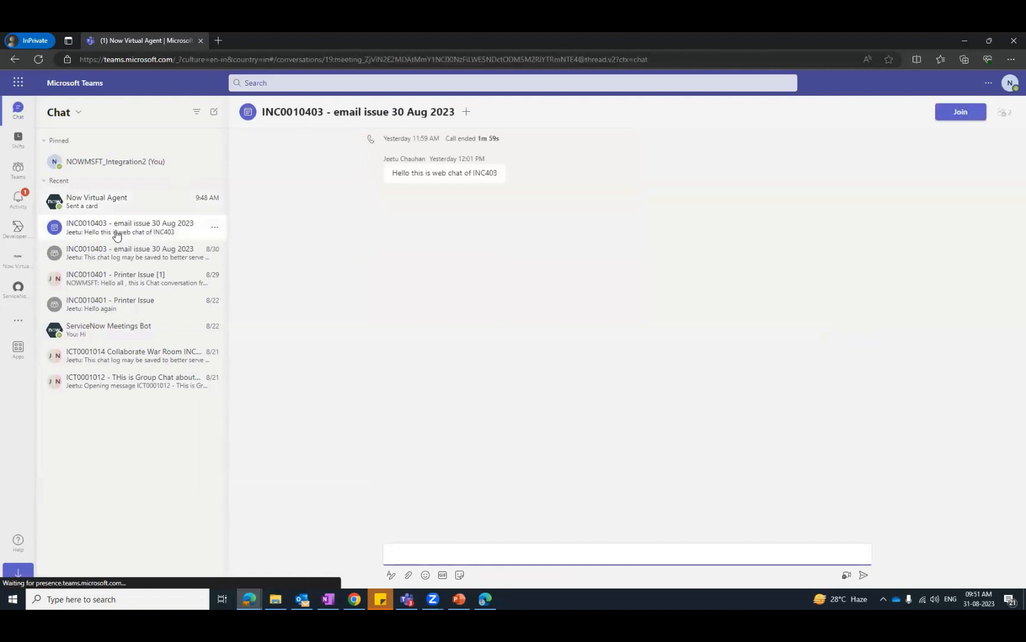
{"action": "left_click", "coordinate": [141, 285]}
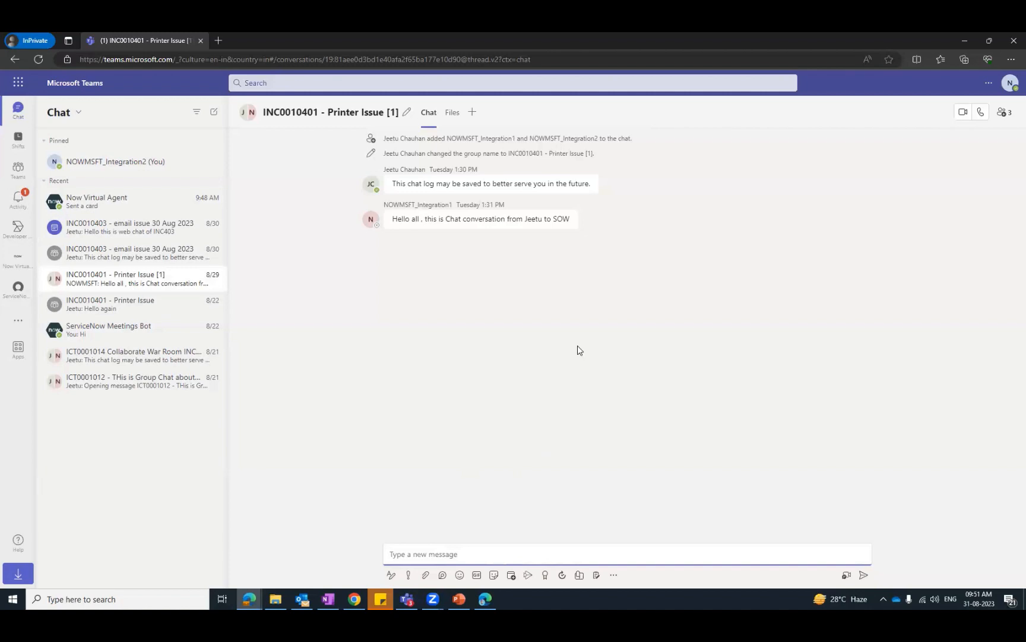
- Return to the Major Incident Workbench, set the task's channel to Conference, and proceed to managing its participants
{"action": "key", "text": "alt+Tab"}
{"action": "left_click", "coordinate": [483, 237]}
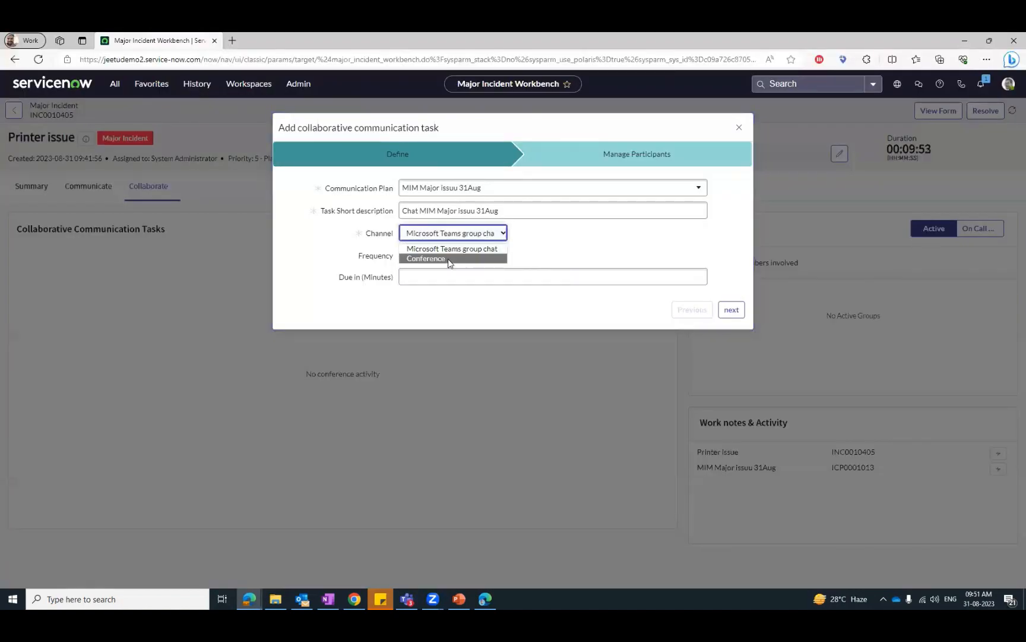
{"action": "left_click", "coordinate": [448, 258]}
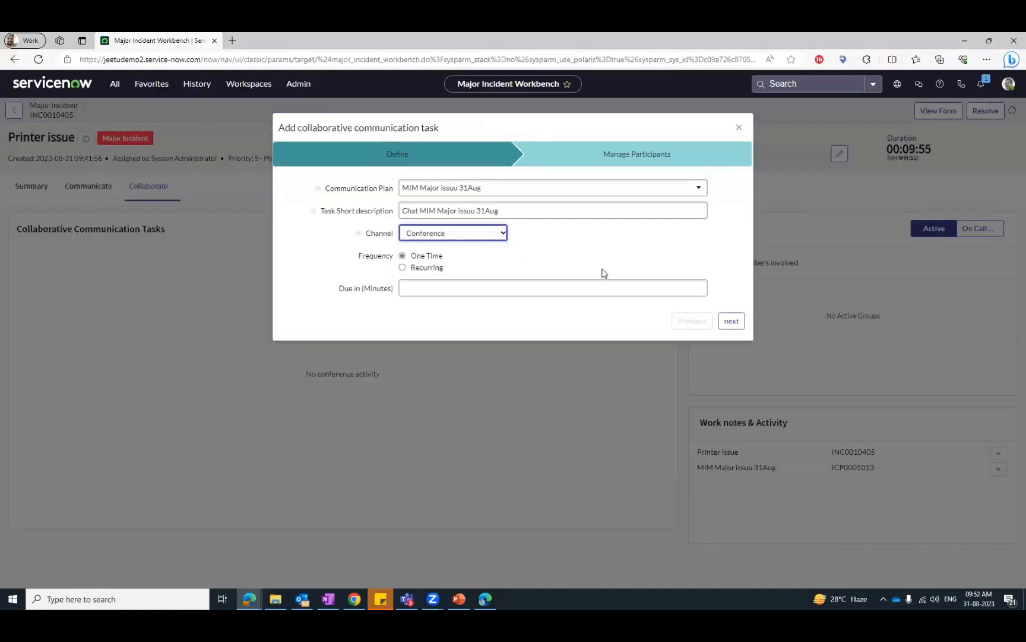
{"action": "left_click", "coordinate": [731, 321]}
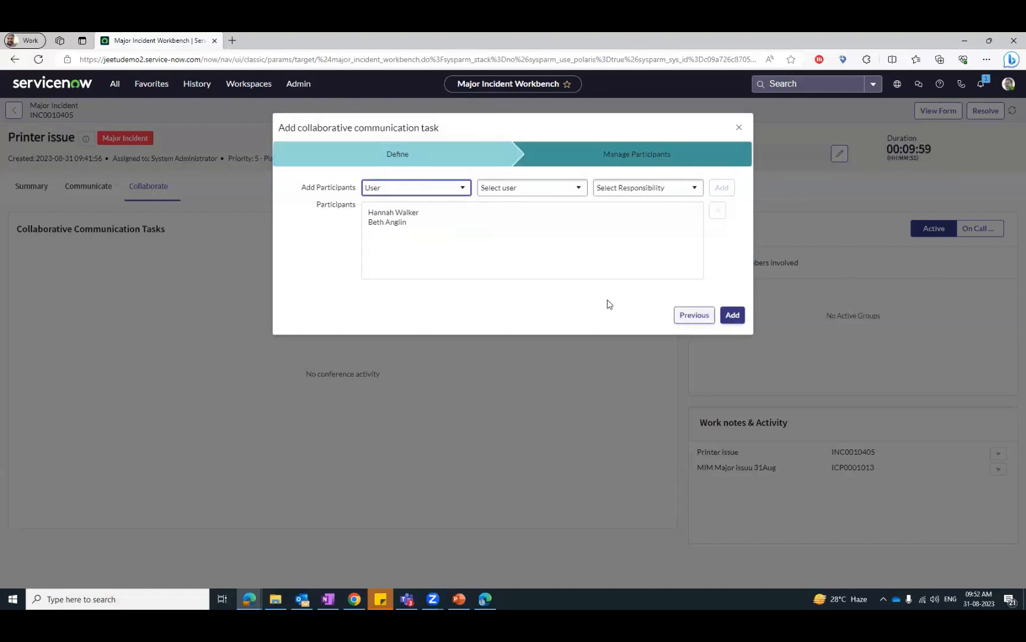
- Add System Administrator as a participant and save the collaborative communication task
{"action": "left_click", "coordinate": [554, 189]}
{"action": "type", "text": "system"}
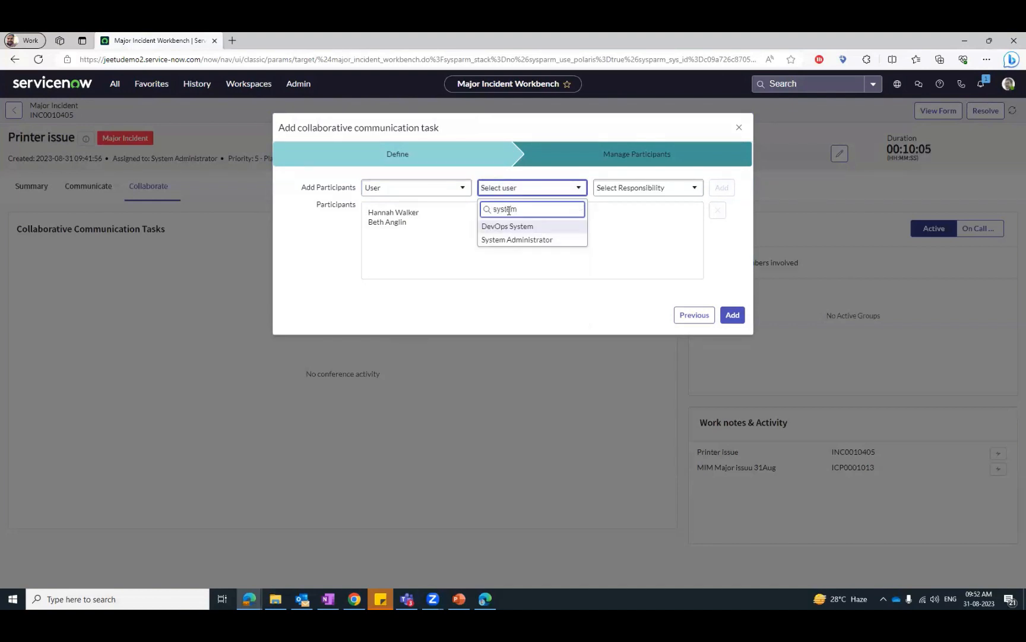
{"action": "left_click", "coordinate": [517, 239]}
{"action": "left_click", "coordinate": [722, 188]}
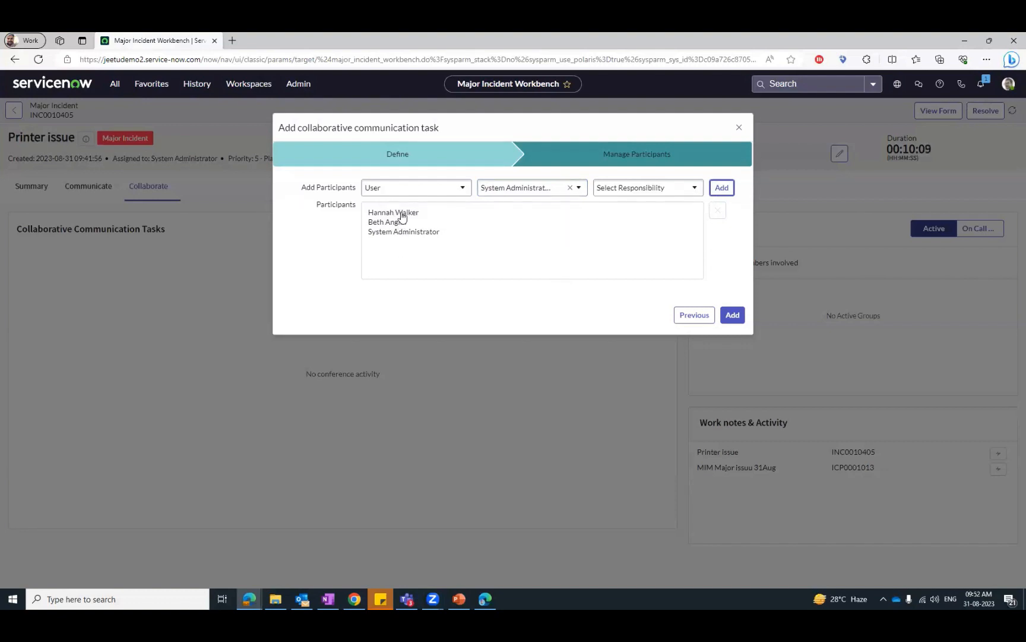
{"action": "left_click", "coordinate": [729, 316]}
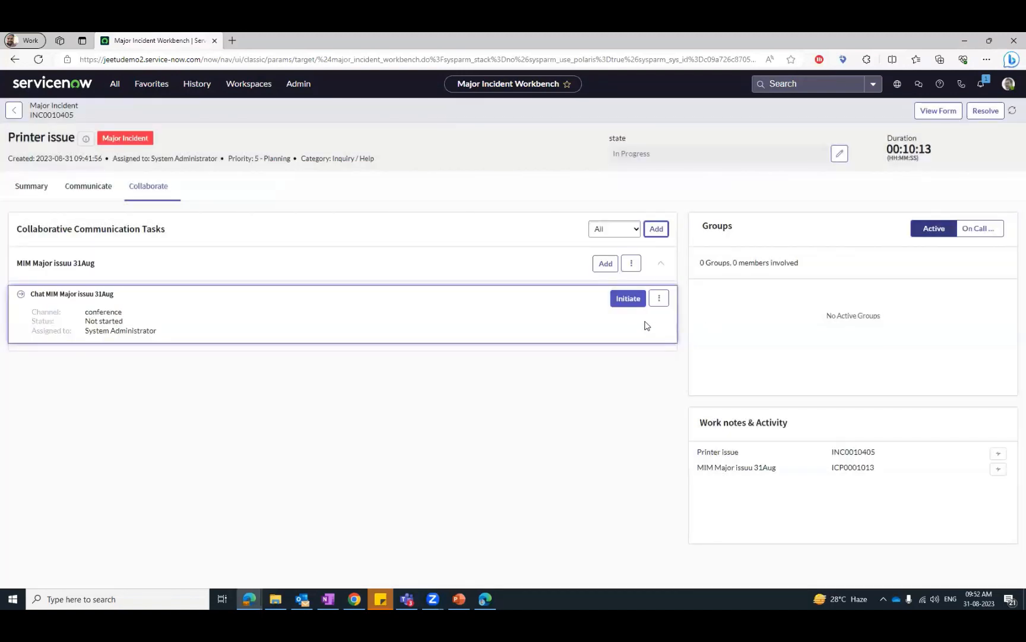
- Initiate the conference task and move both recommended users into the selected participants
{"action": "left_click", "coordinate": [629, 302]}
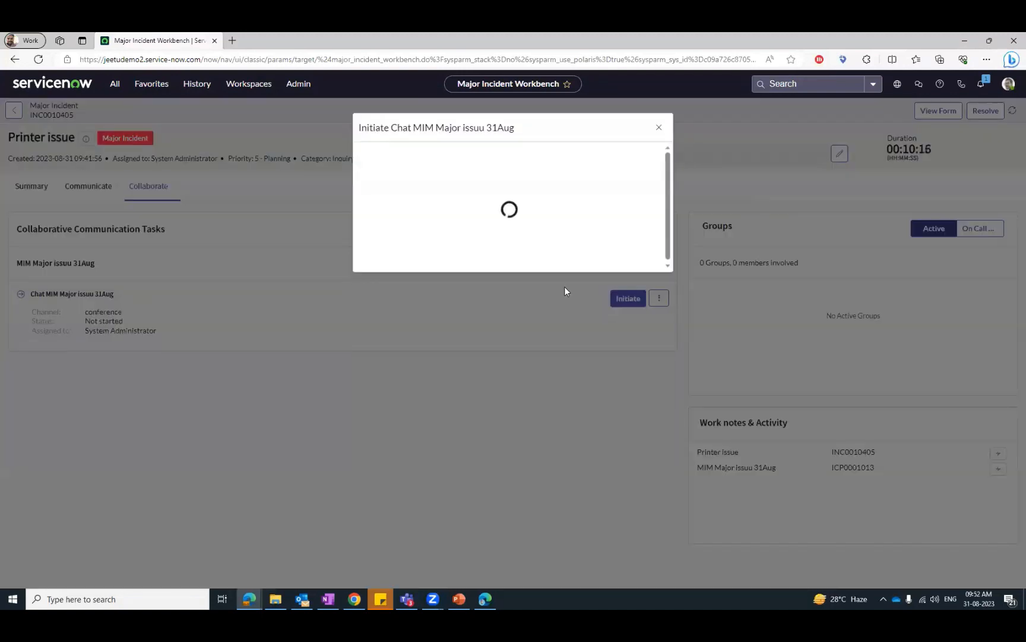
{"action": "left_click", "coordinate": [393, 238]}
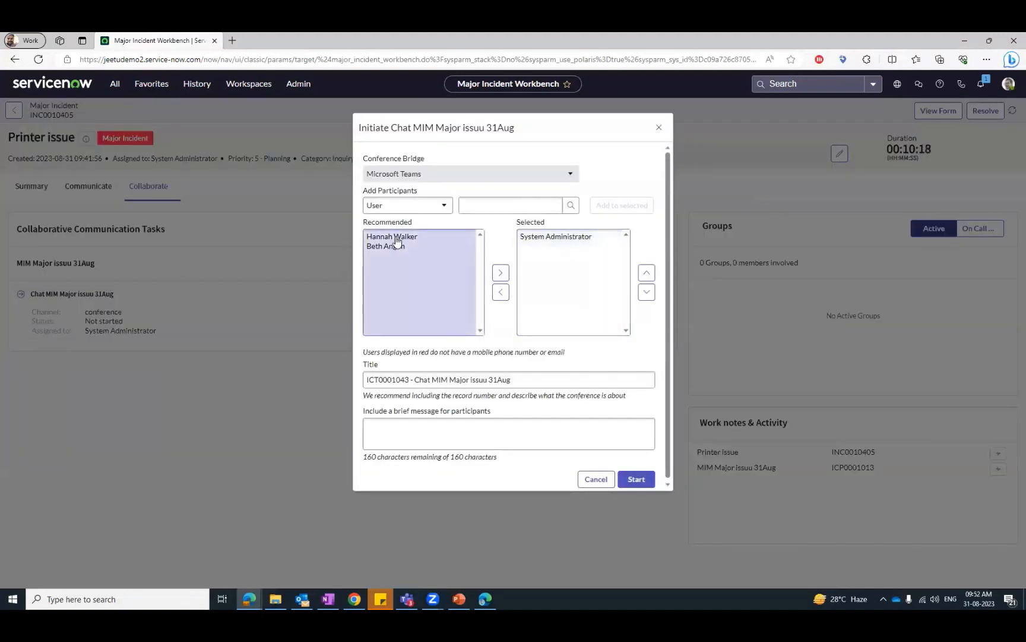
{"action": "left_click", "coordinate": [501, 273]}
{"action": "left_click", "coordinate": [393, 238]}
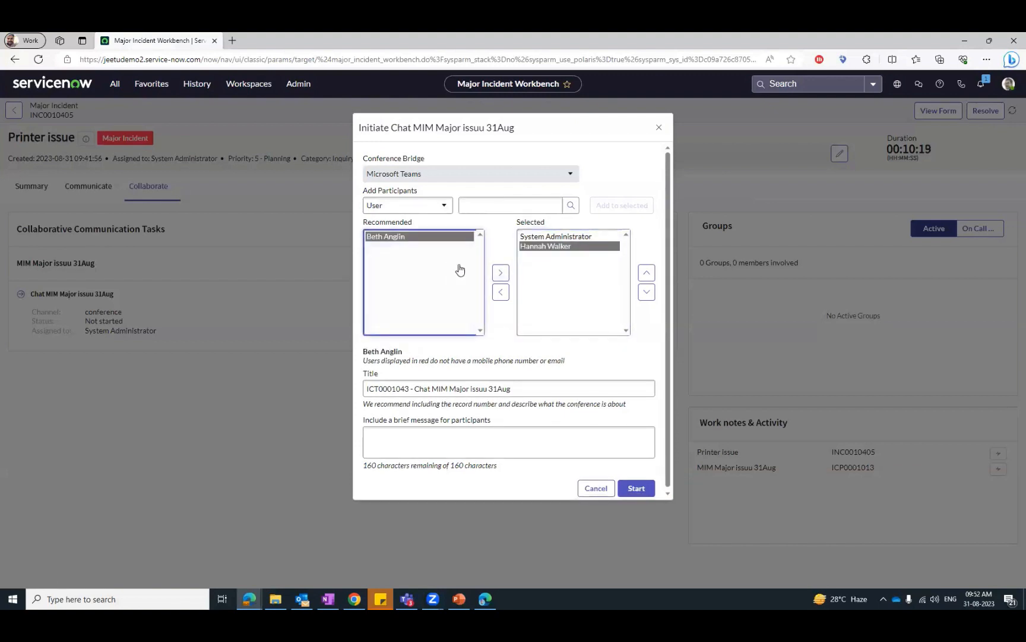
{"action": "left_click", "coordinate": [500, 273]}
- Include the participant message "Team meeting on MIM" and start the Microsoft Teams conference
{"action": "left_click", "coordinate": [517, 442]}
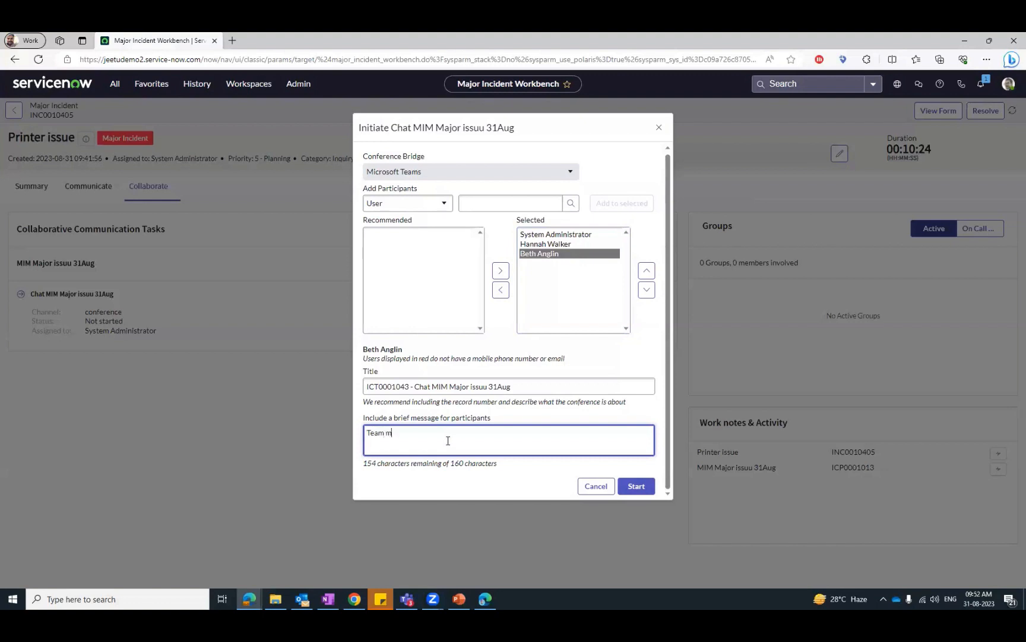
{"action": "type", "text": "eeting on MIM"}
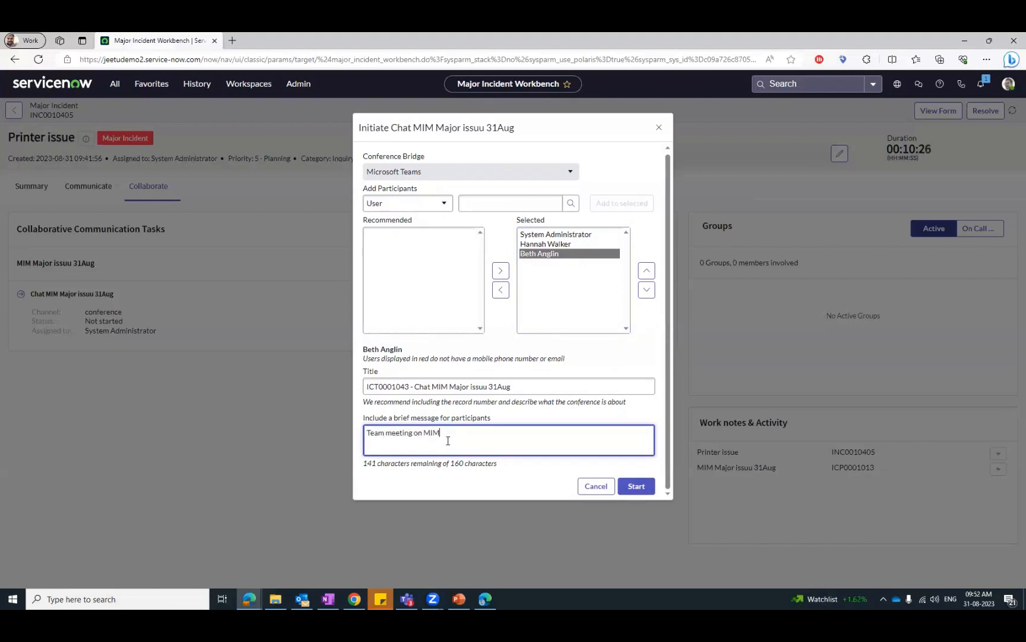
{"action": "left_click", "coordinate": [639, 485]}
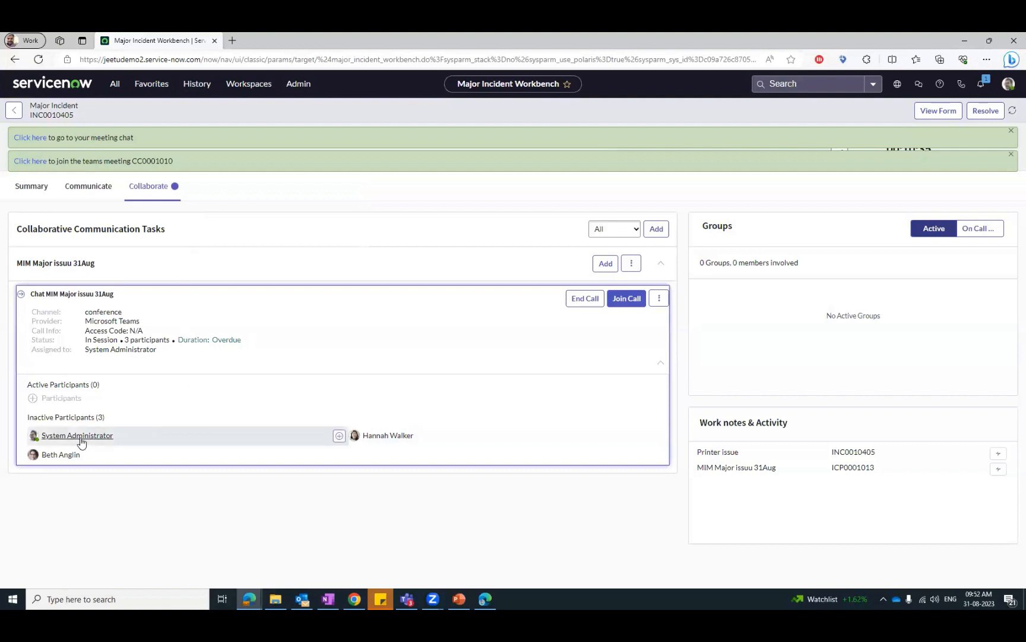
- Switch to Microsoft Teams, accept the ServiceNow Meetings Bot invitation, allow device access, and join the meeting with the microphone off
{"action": "left_click", "coordinate": [250, 599]}
{"action": "left_click", "coordinate": [282, 581]}
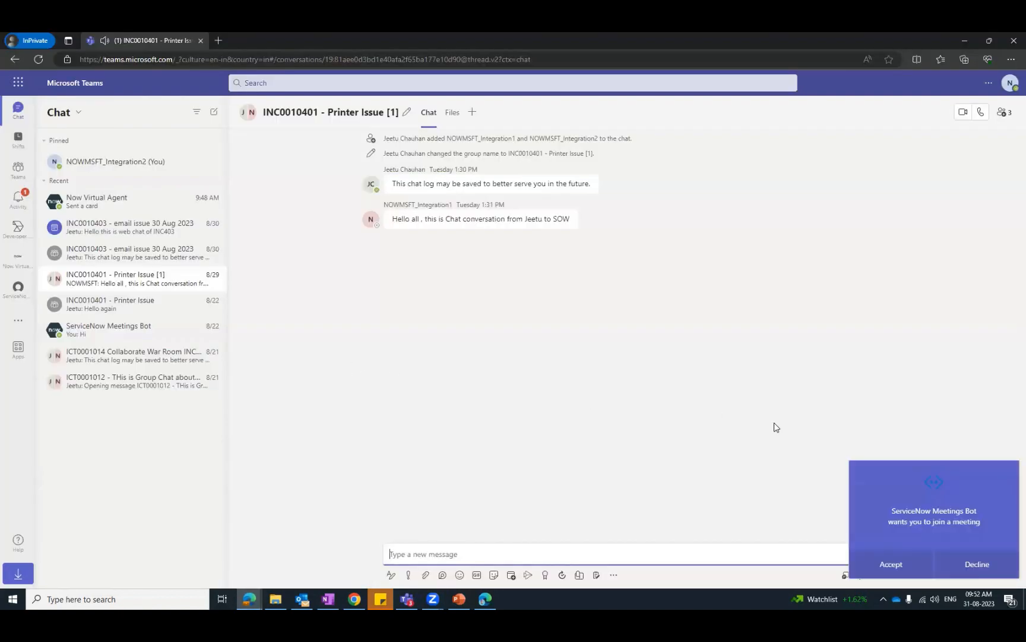
{"action": "left_click", "coordinate": [897, 564]}
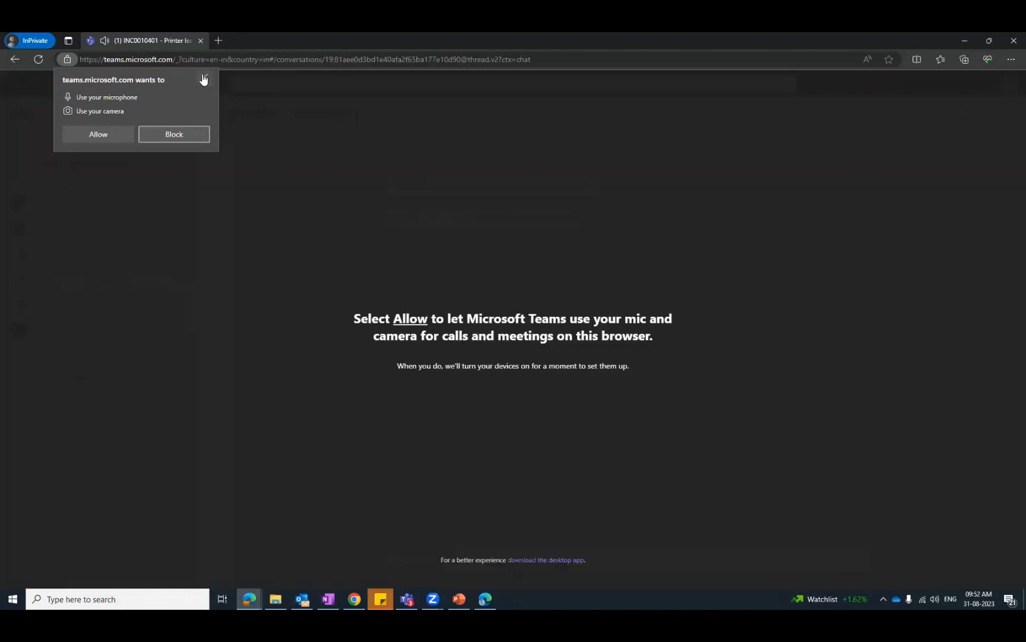
{"action": "left_click", "coordinate": [130, 133]}
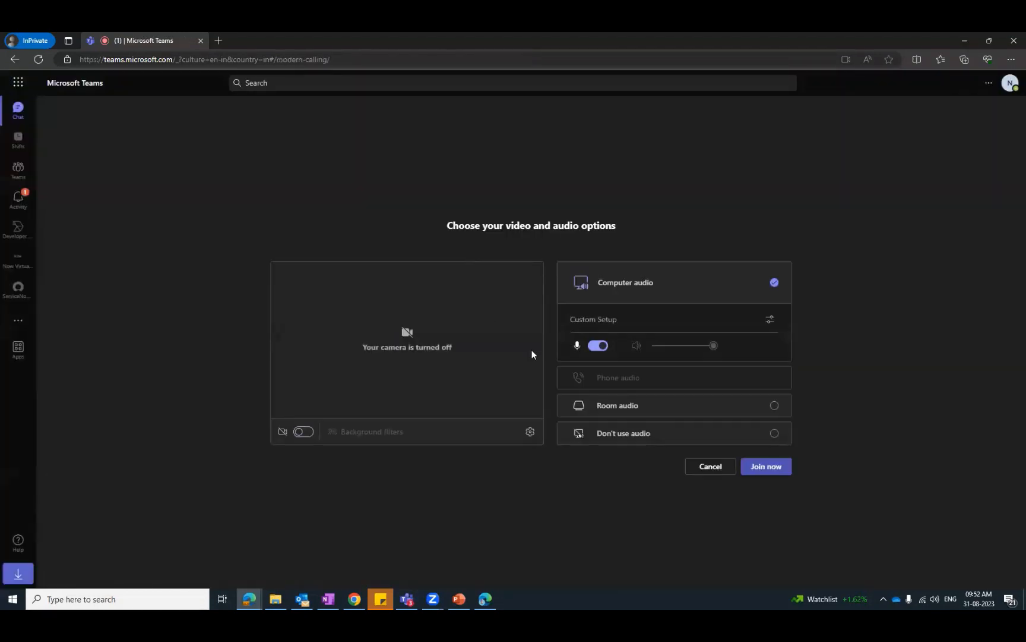
{"action": "left_click", "coordinate": [599, 347]}
{"action": "left_click", "coordinate": [766, 465]}
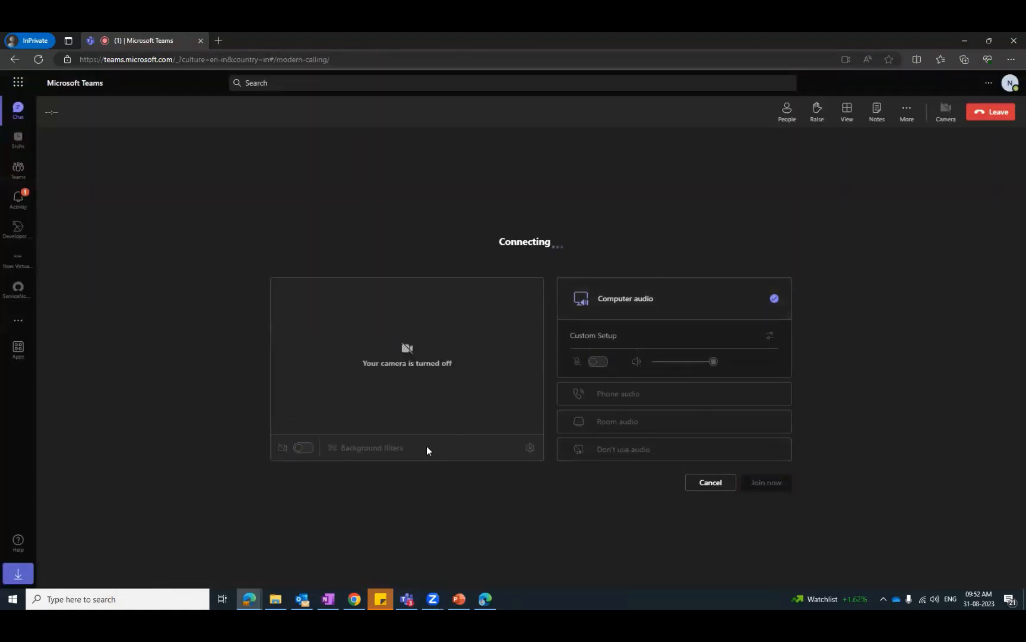
- Switch to the other Microsoft Teams account, accept the meeting invitation, and join with the microphone off
{"action": "left_click", "coordinate": [486, 598]}
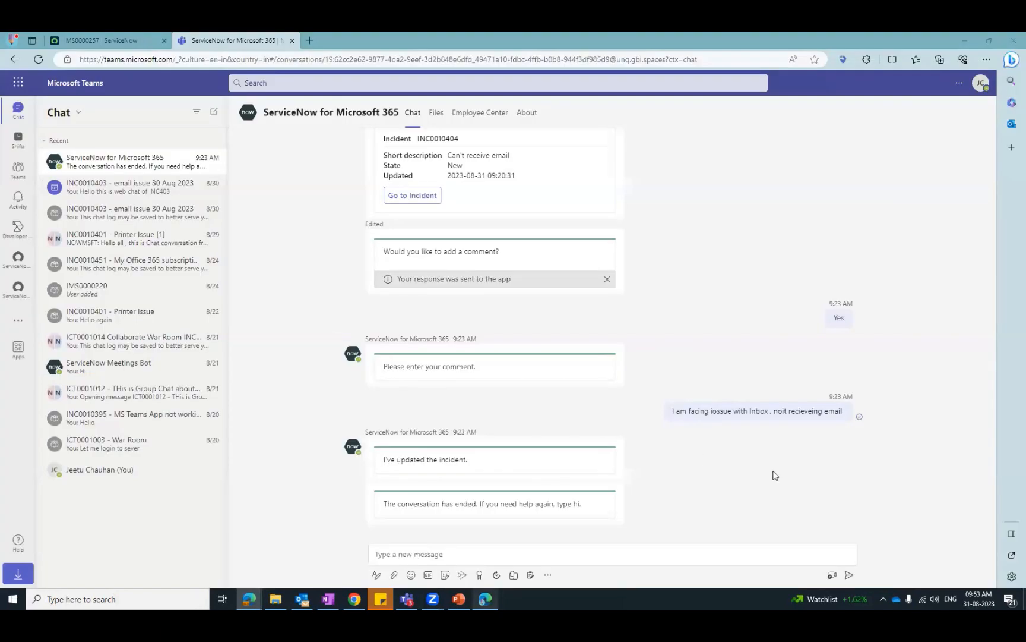
{"action": "left_click", "coordinate": [862, 562]}
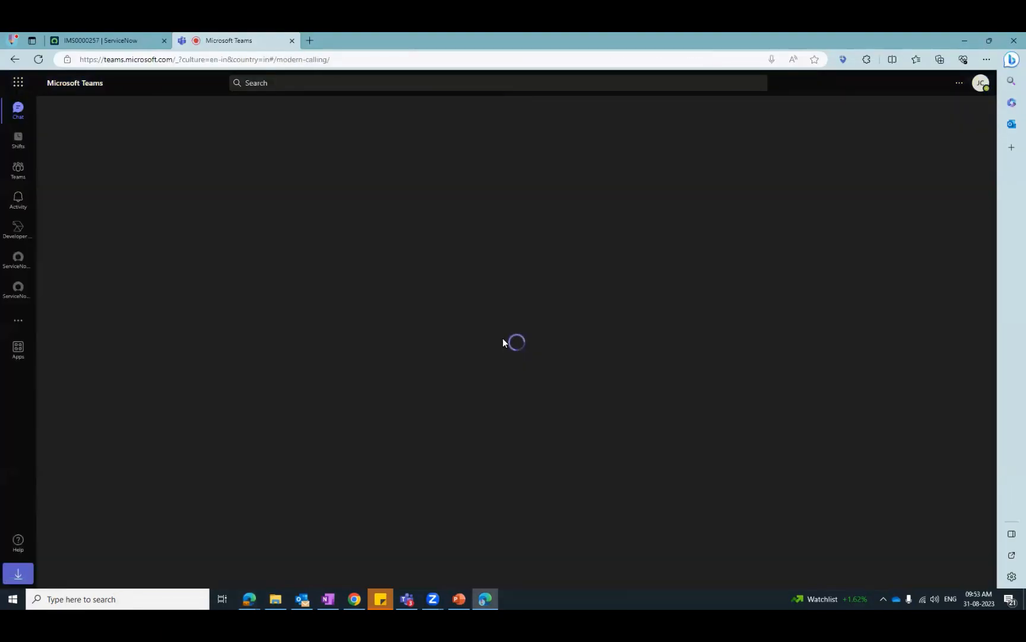
{"action": "left_click", "coordinate": [584, 346]}
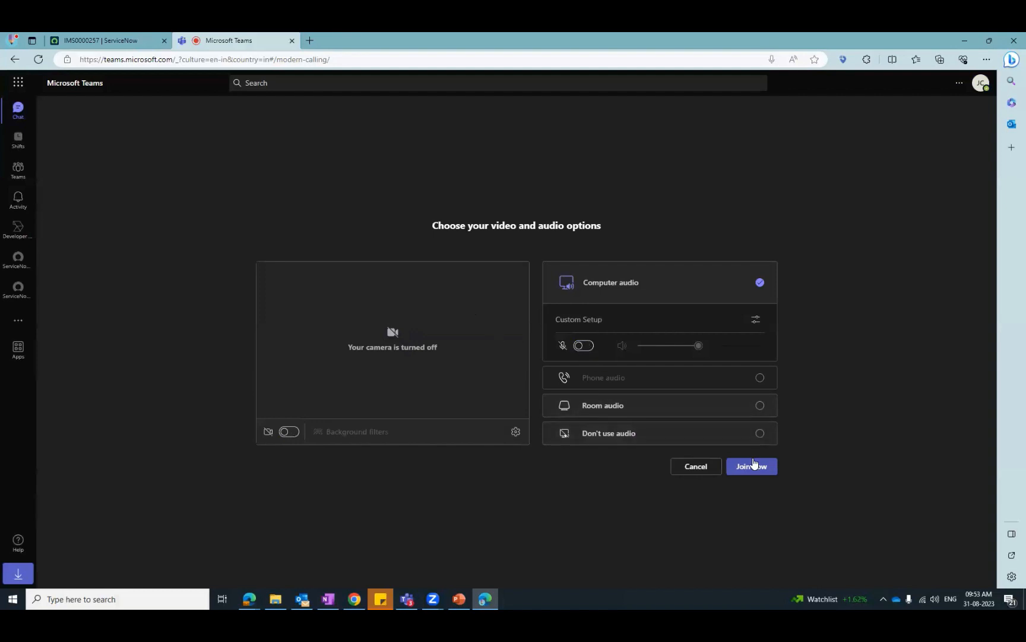
{"action": "left_click", "coordinate": [753, 465]}
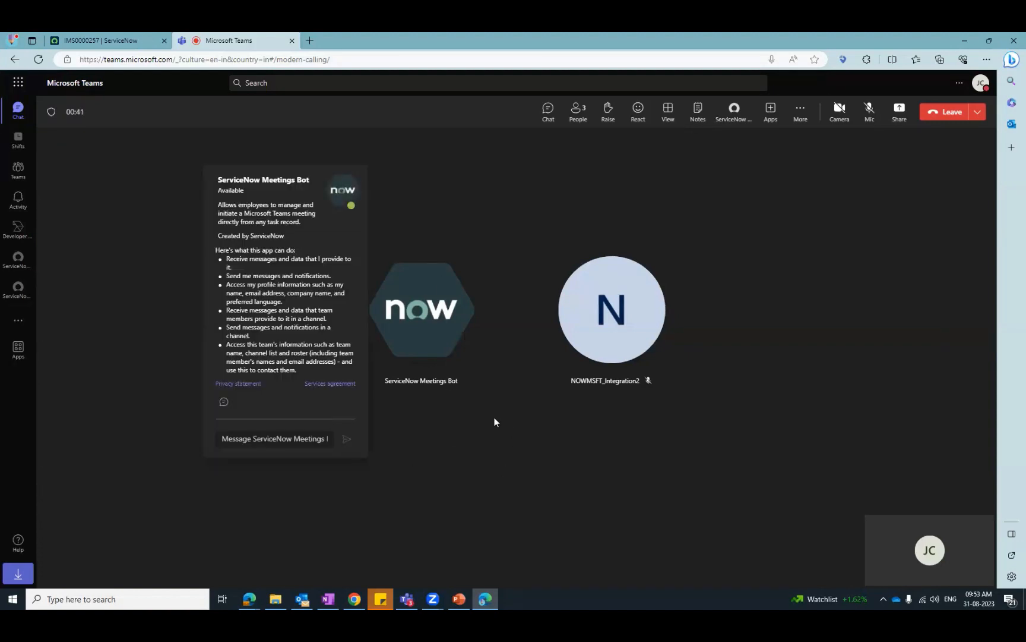
{"action": "mouse_move", "coordinate": [419, 337]}
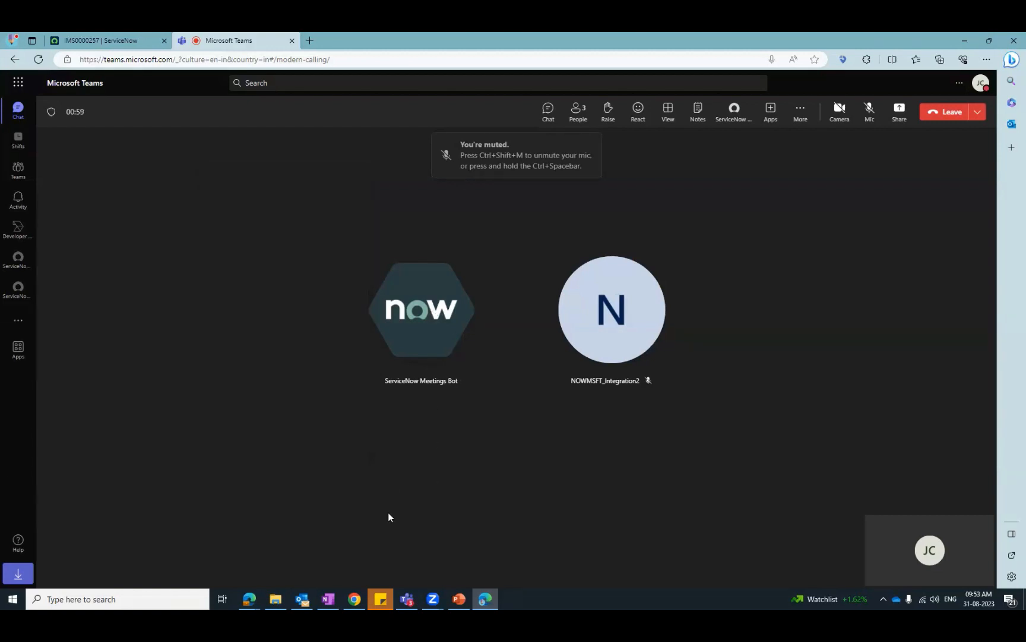
- Switch to the Major Incident Workbench and request to end the Microsoft Teams conference call
{"action": "mouse_move", "coordinate": [250, 599]}
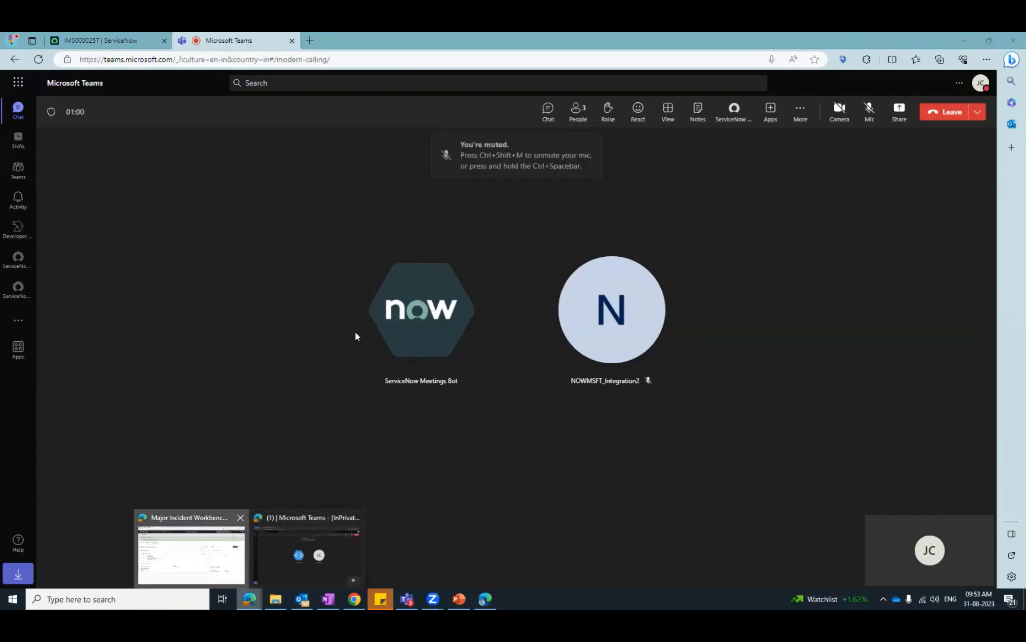
{"action": "left_click", "coordinate": [208, 563]}
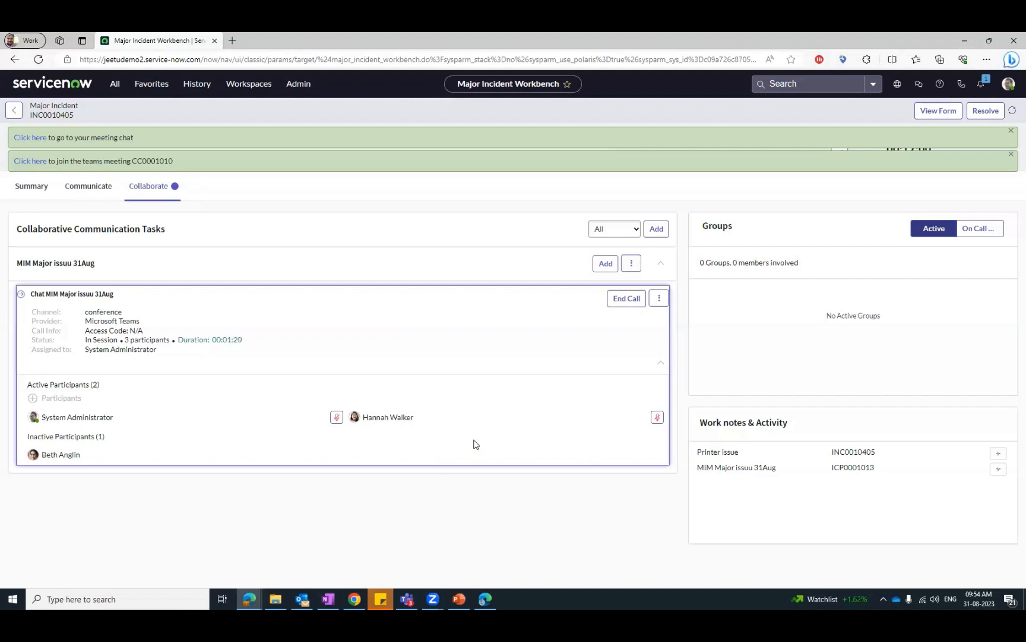
{"action": "left_click", "coordinate": [626, 299]}
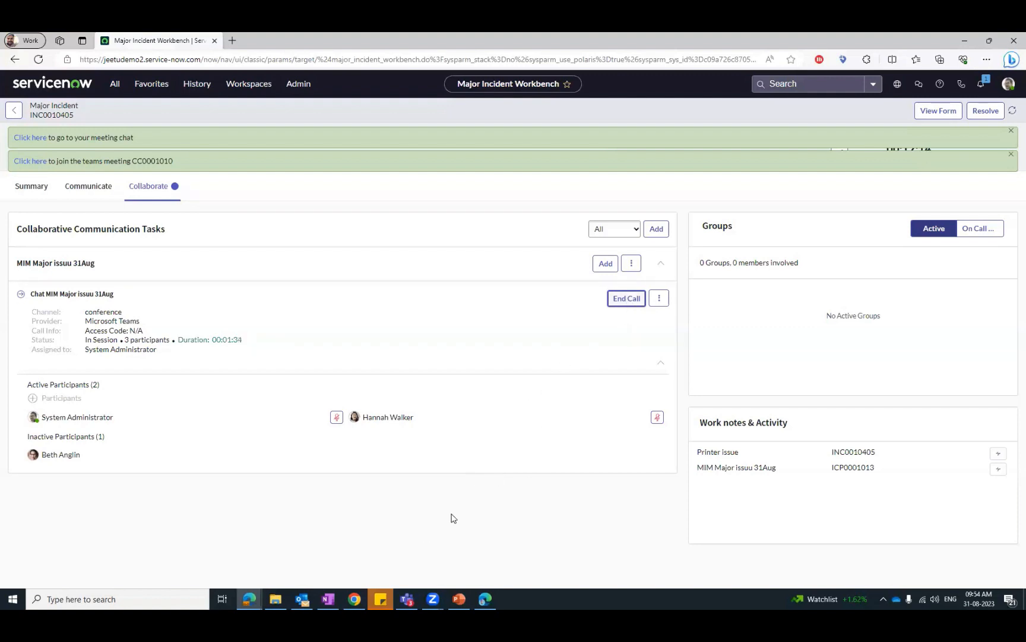
- Leave the ongoing meeting in both Microsoft Teams accounts
{"action": "left_click", "coordinate": [484, 598]}
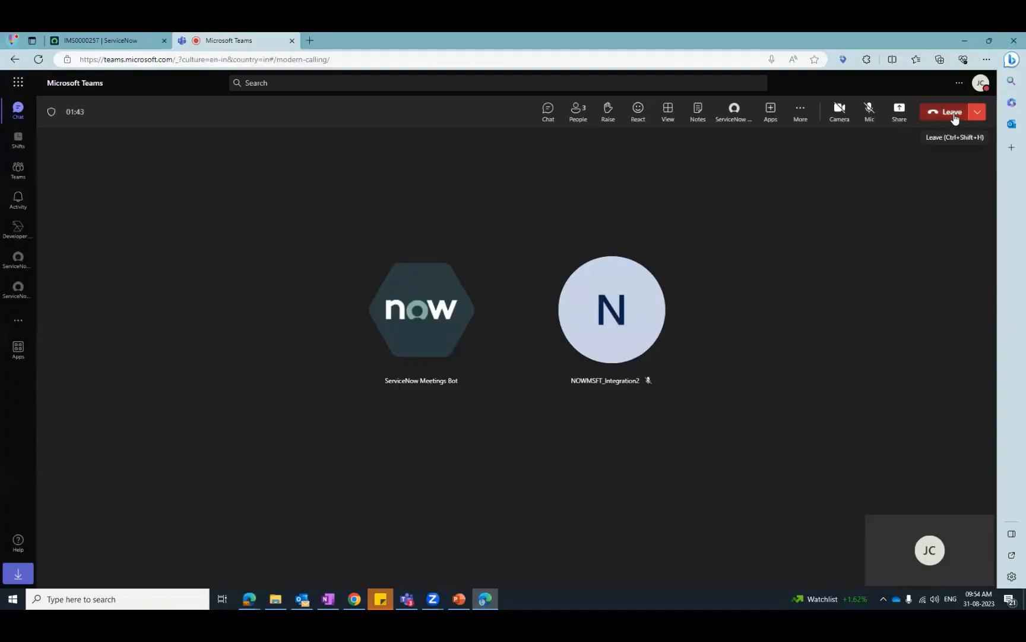
{"action": "left_click", "coordinate": [249, 599]}
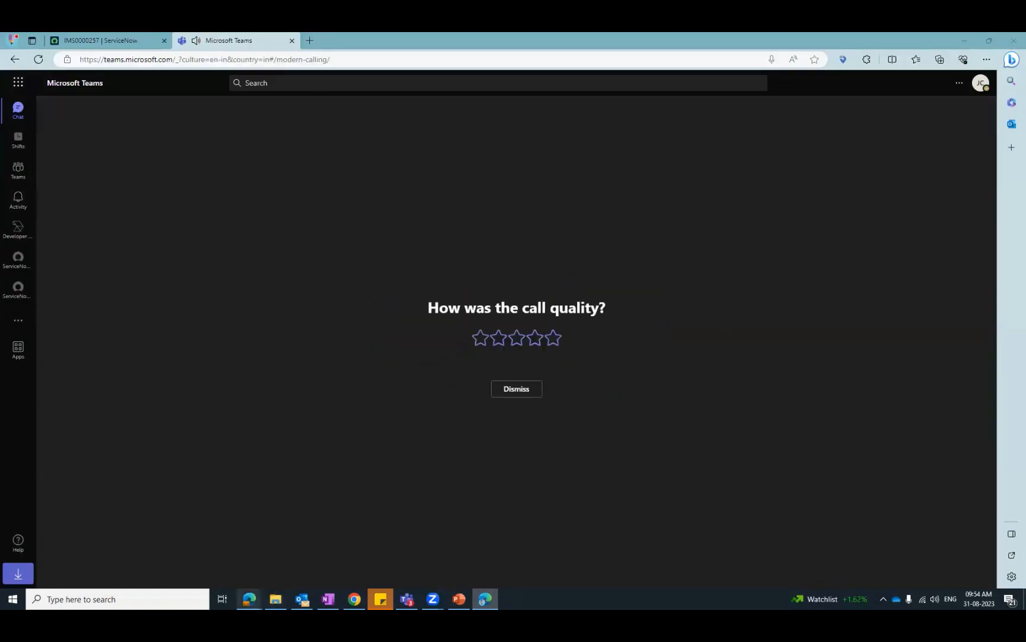
{"action": "left_click", "coordinate": [307, 556]}
{"action": "left_click", "coordinate": [972, 119]}
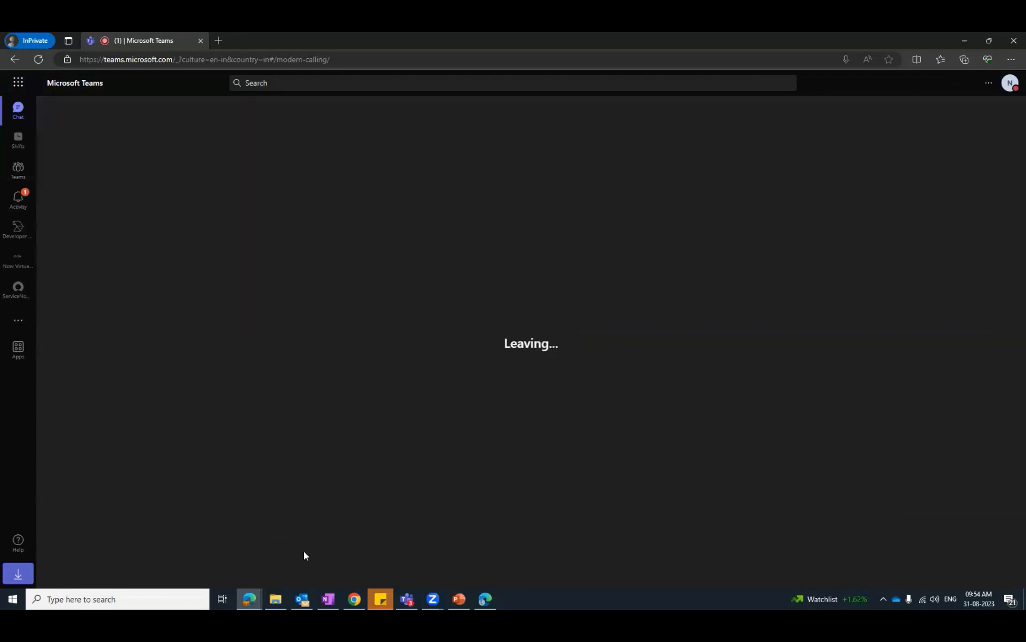
- Return to the Major Incident Workbench and confirm ending the conference call
{"action": "mouse_move", "coordinate": [249, 597]}
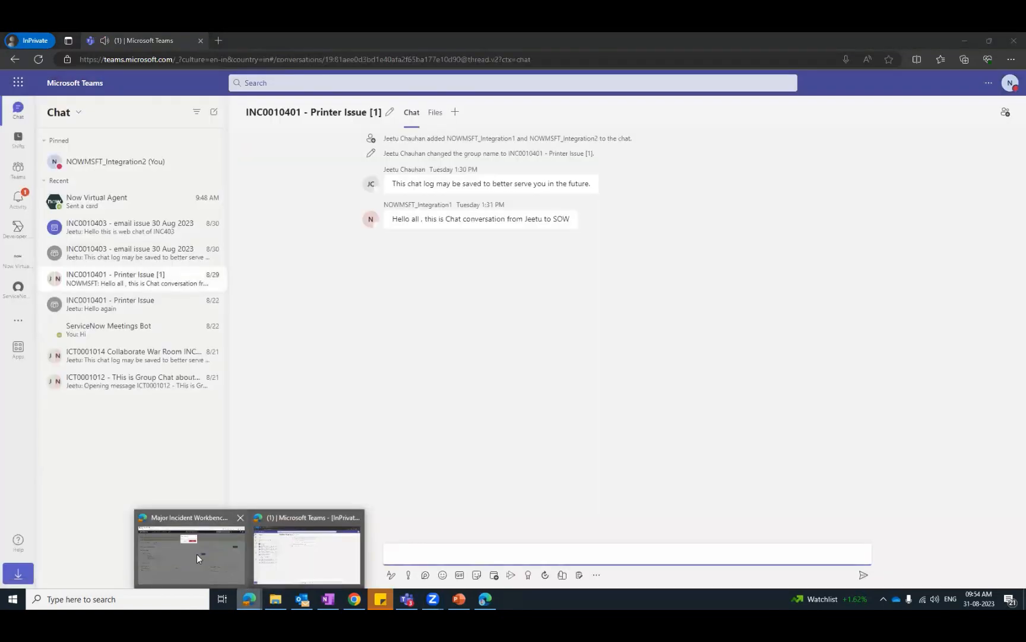
{"action": "left_click", "coordinate": [197, 553]}
{"action": "left_click", "coordinate": [507, 173]}
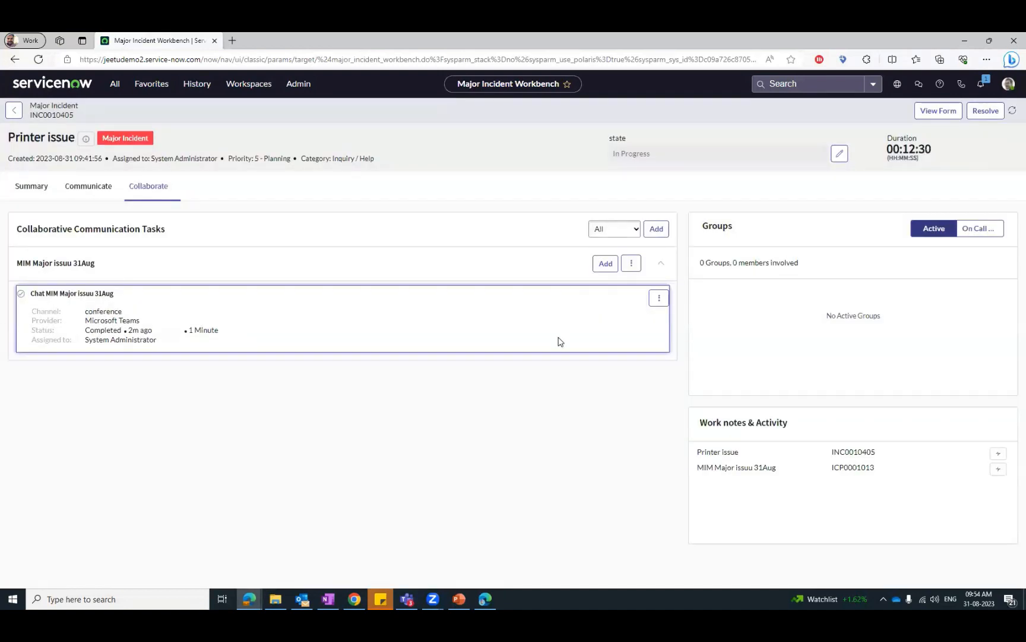
- Open the major incident's form, review its activities and related links, and return to the Major Incident Workbench
{"action": "left_click", "coordinate": [938, 111]}
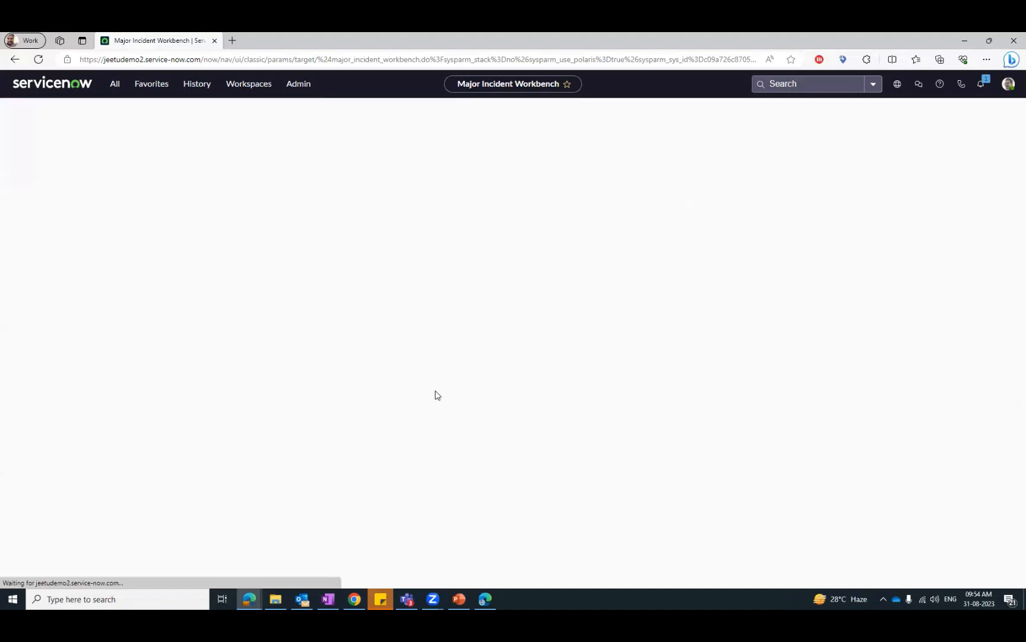
{"action": "scroll", "coordinate": [325, 451], "scroll_direction": "down", "scroll_amount": 6}
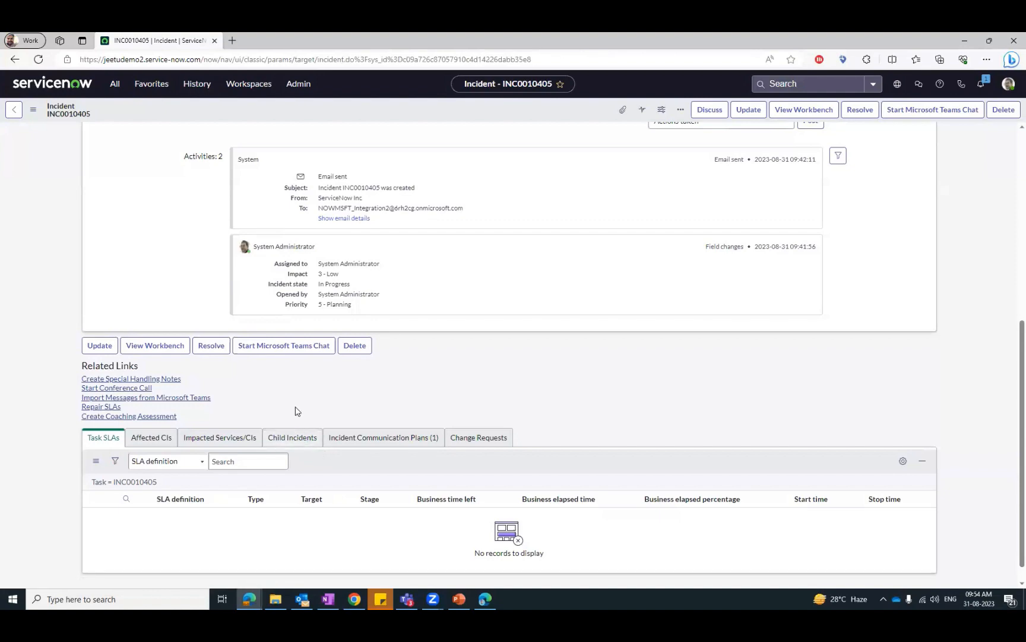
{"action": "scroll", "coordinate": [455, 372], "scroll_direction": "up", "scroll_amount": 6}
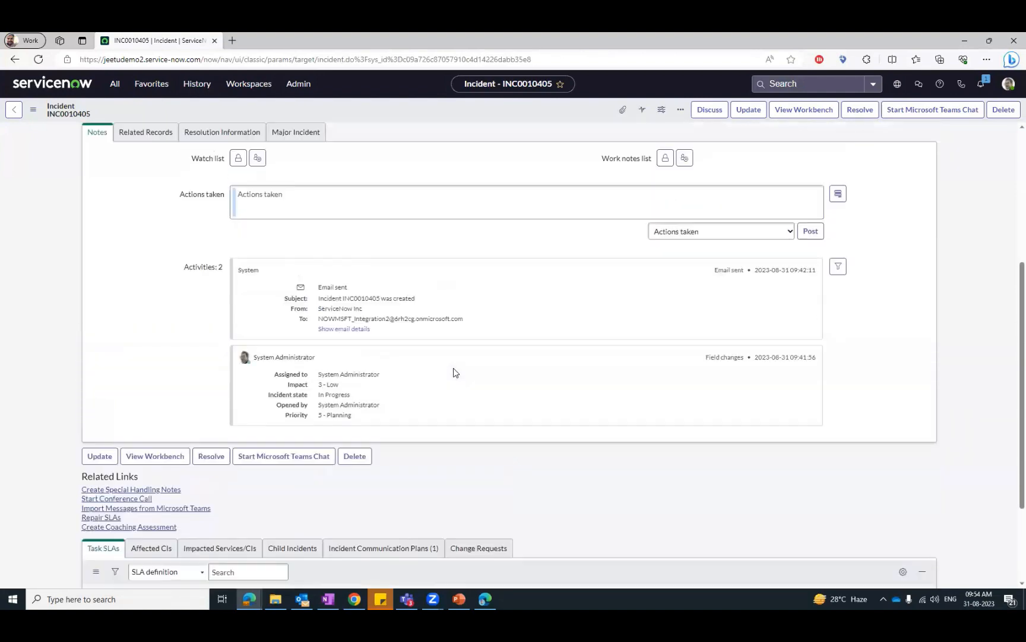
{"action": "scroll", "coordinate": [454, 372], "scroll_direction": "down", "scroll_amount": 3}
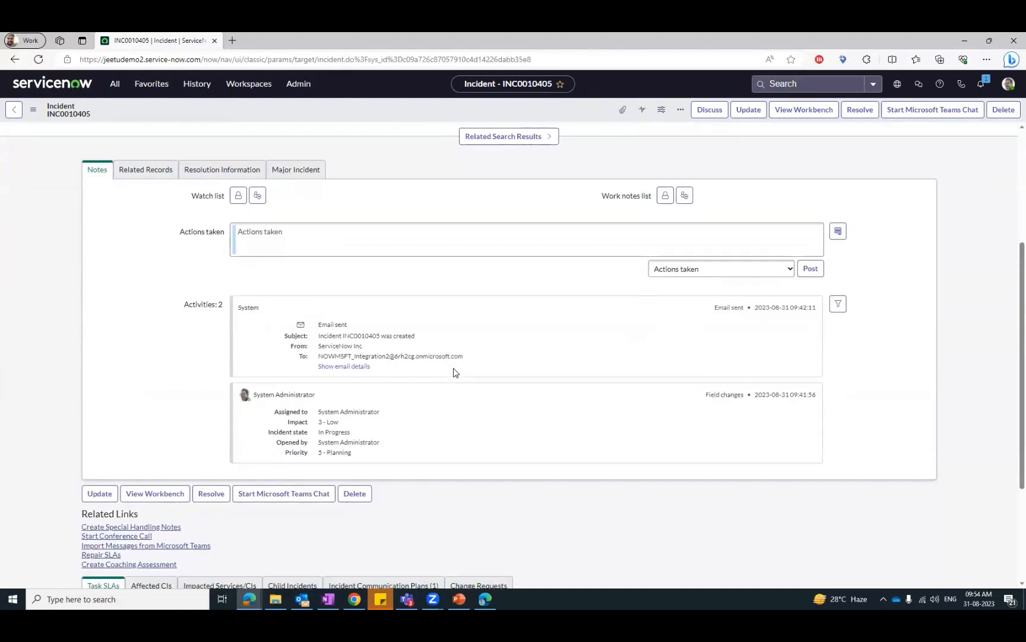
{"action": "scroll", "coordinate": [454, 372], "scroll_direction": "up", "scroll_amount": 3}
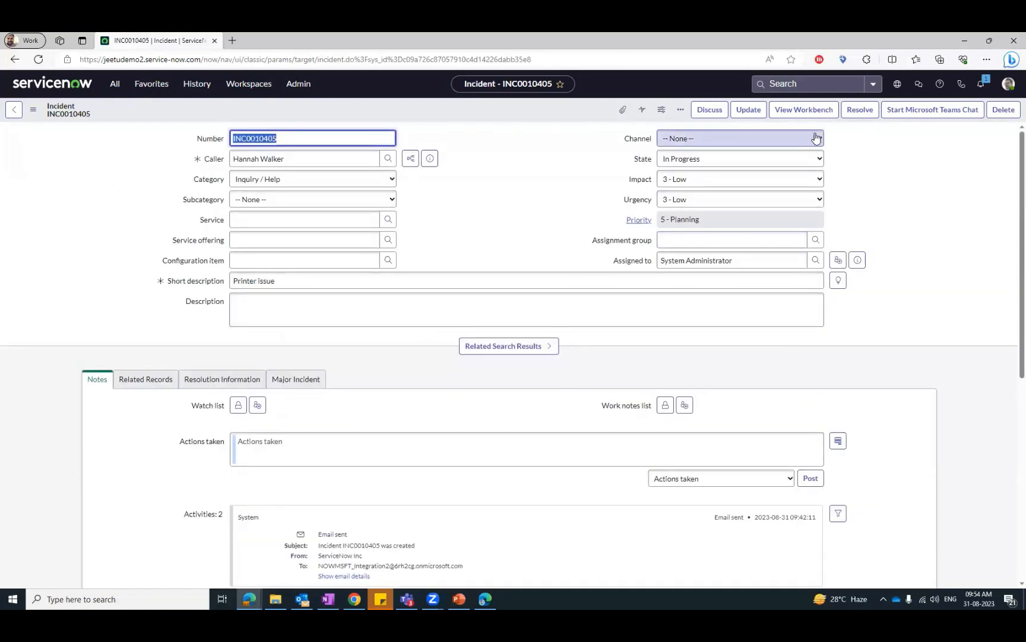
{"action": "left_click", "coordinate": [15, 59]}
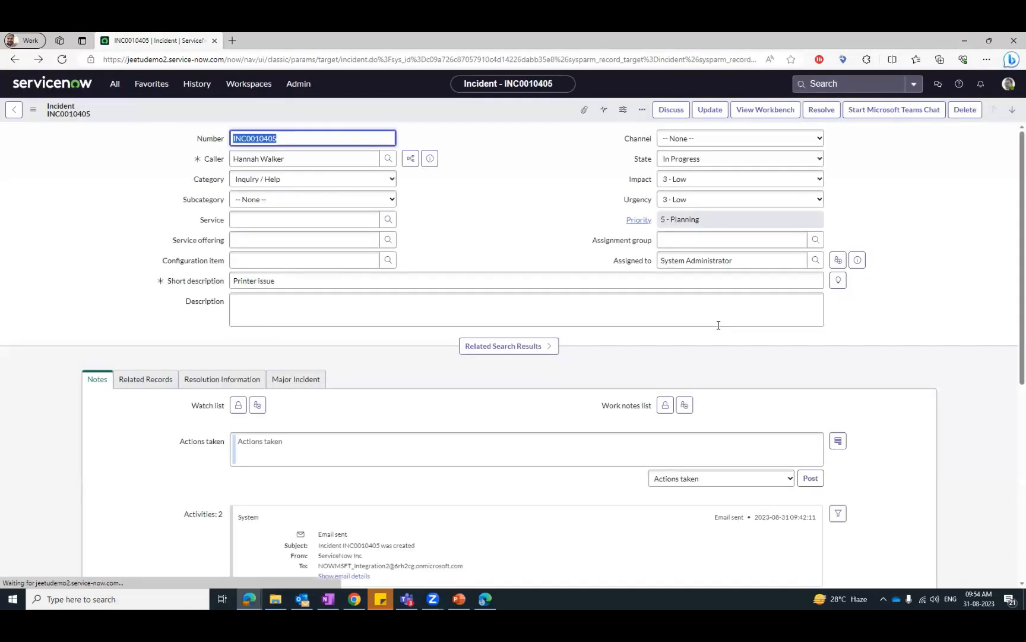
{"action": "left_click", "coordinate": [764, 109]}
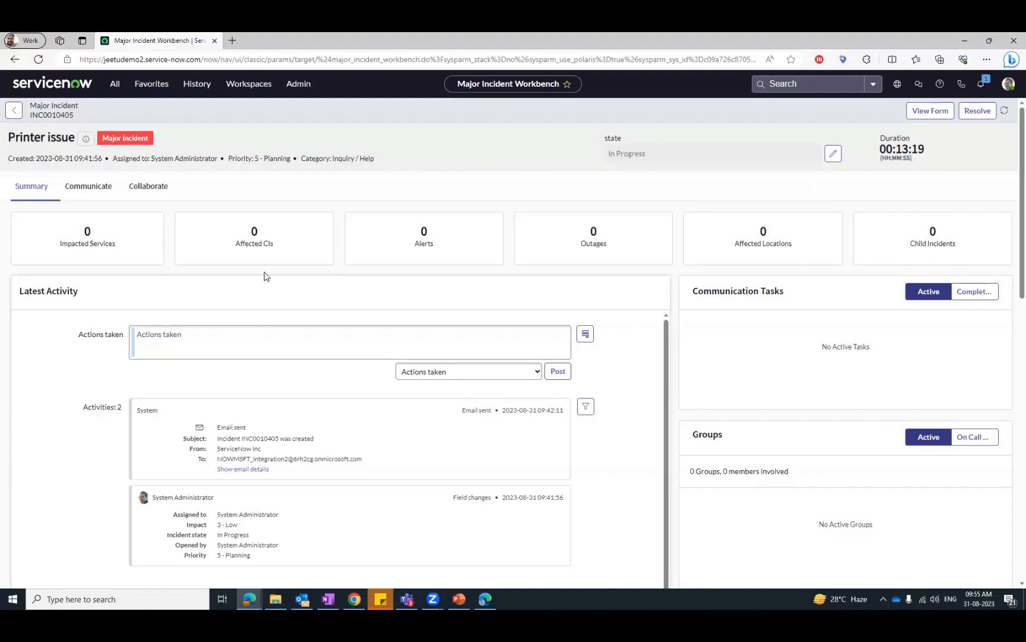
- Open the activity of the completed conference task "Chat MIM Major issuu 31Aug" among the collaborative communication tasks
{"action": "left_click", "coordinate": [118, 194]}
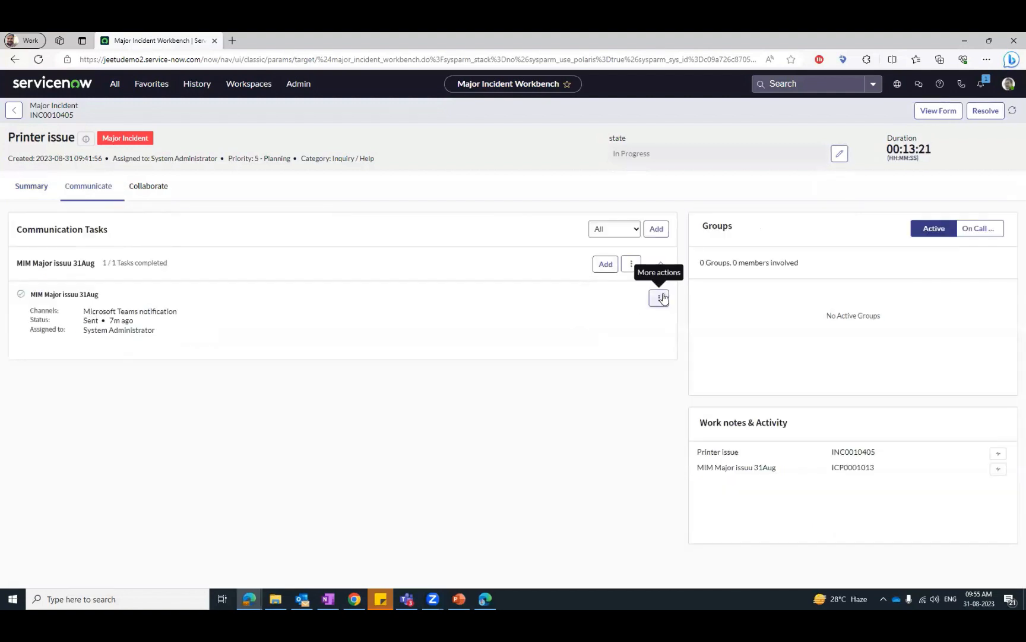
{"action": "left_click", "coordinate": [664, 297]}
{"action": "left_click", "coordinate": [162, 185]}
{"action": "left_click", "coordinate": [658, 298]}
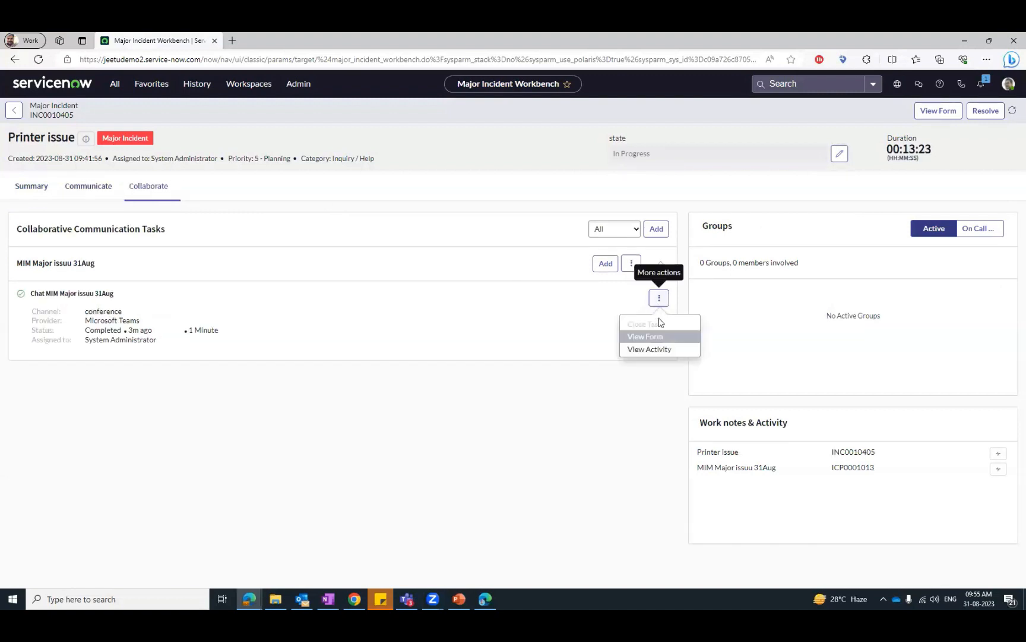
{"action": "left_click", "coordinate": [654, 349]}
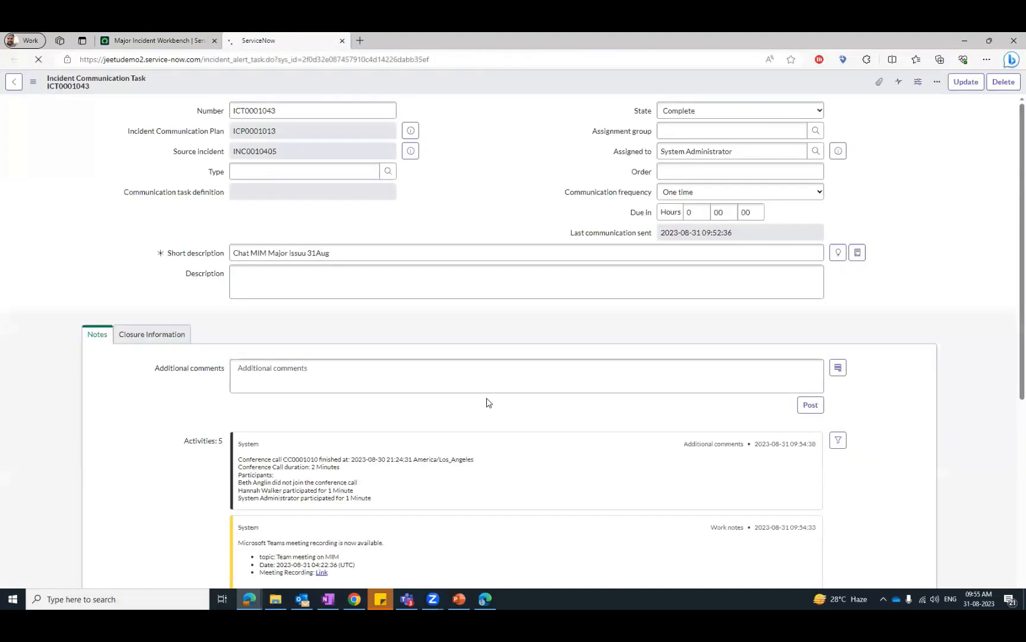
- Open conference call CC0001010 from the communication task's related records and review its participants and recordings
{"action": "scroll", "coordinate": [487, 403], "scroll_direction": "down", "scroll_amount": 7}
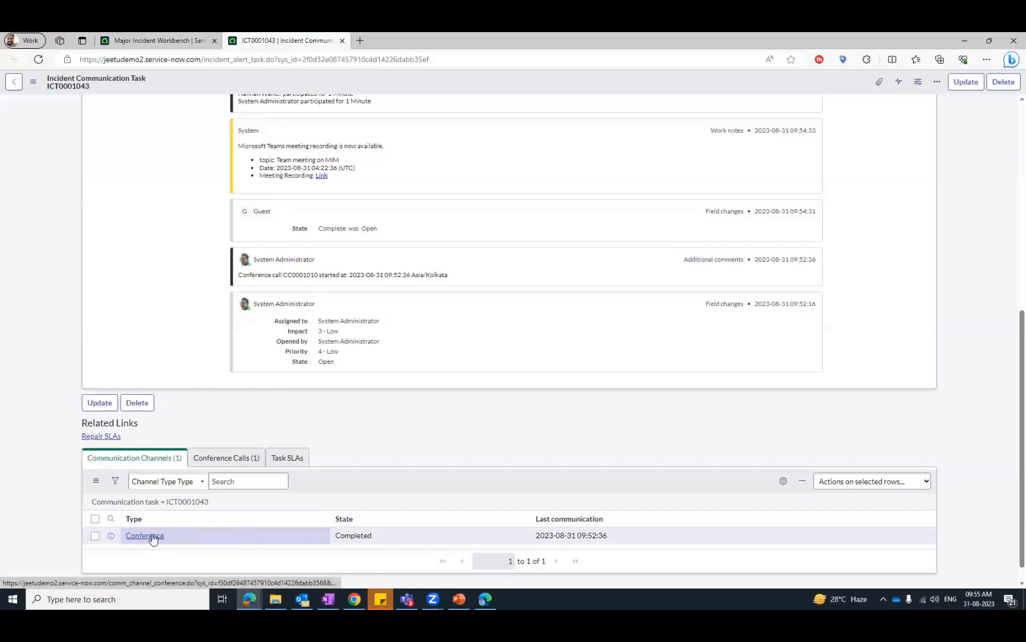
{"action": "left_click", "coordinate": [228, 458]}
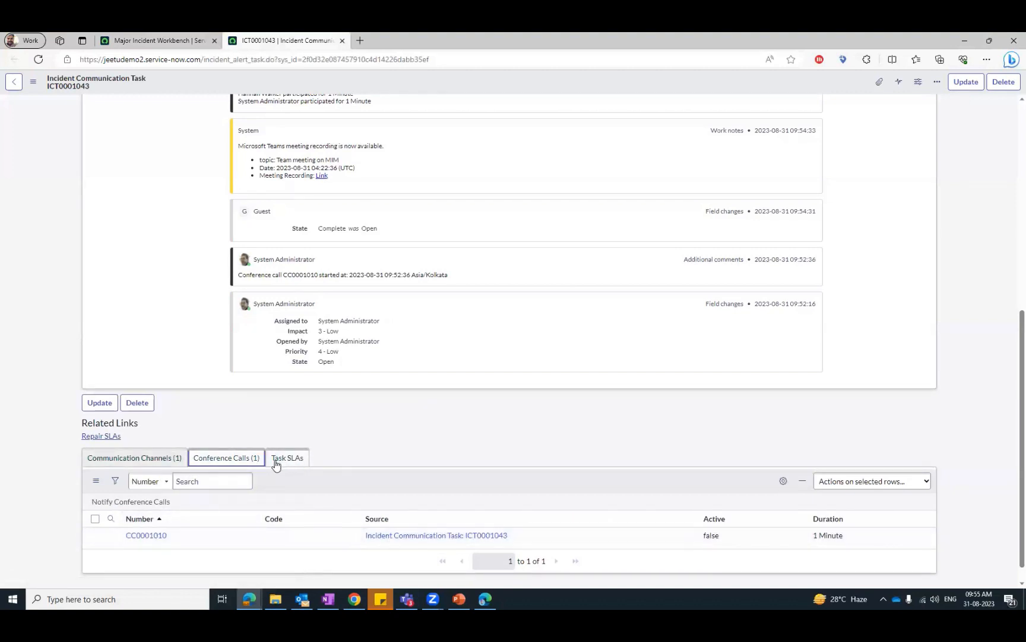
{"action": "left_click", "coordinate": [150, 536]}
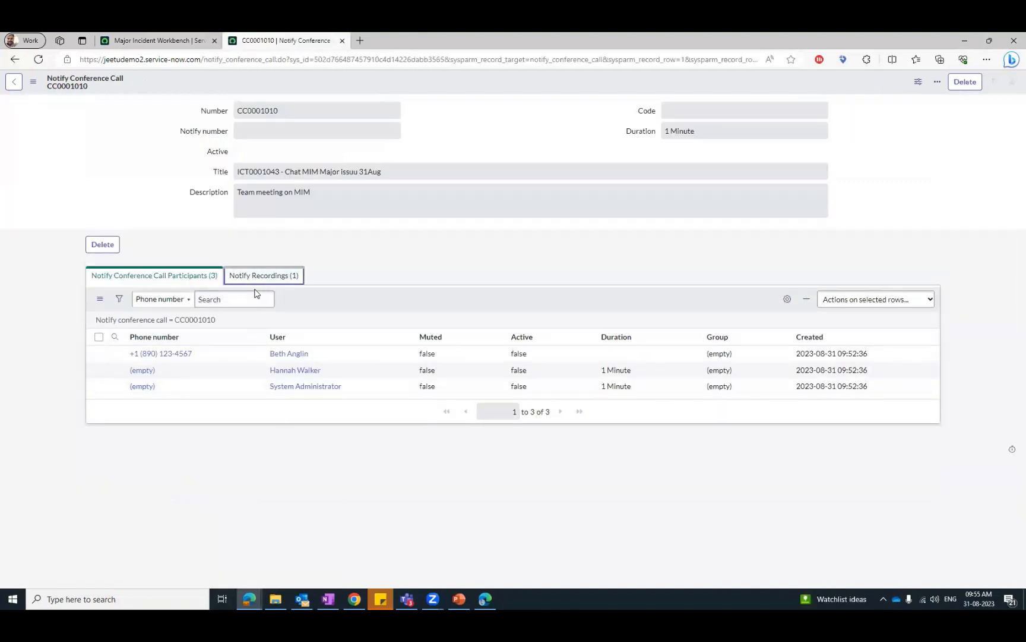
{"action": "left_click", "coordinate": [256, 289]}
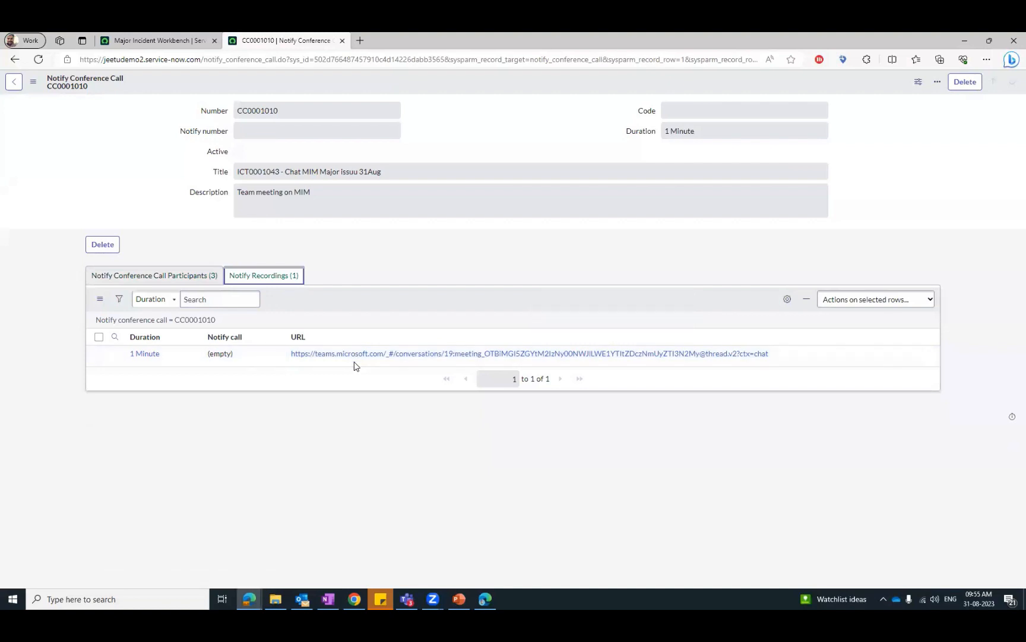
{"action": "left_click", "coordinate": [179, 276]}
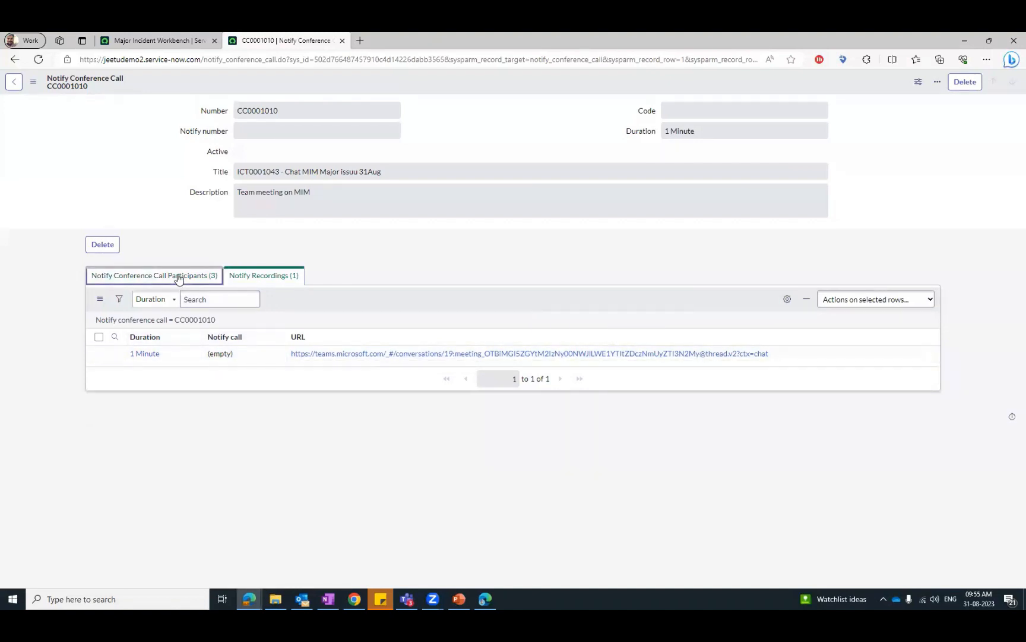
{"action": "left_click", "coordinate": [258, 282]}
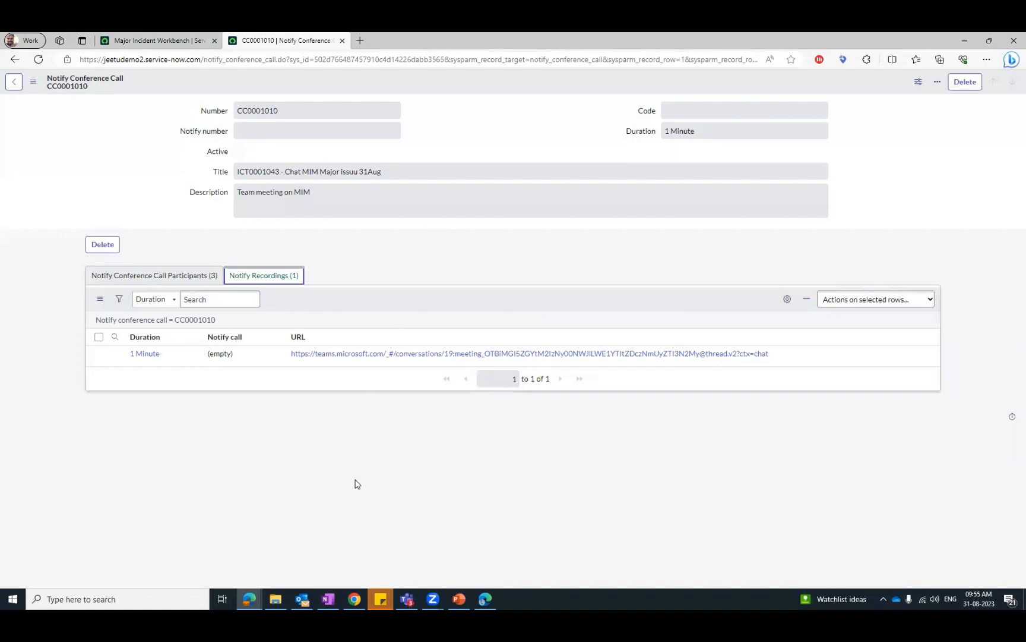
- Return to the Major Incident Workbench, and switch to Microsoft Teams to view the Major Incident Team channel posts
{"action": "left_click", "coordinate": [249, 599]}
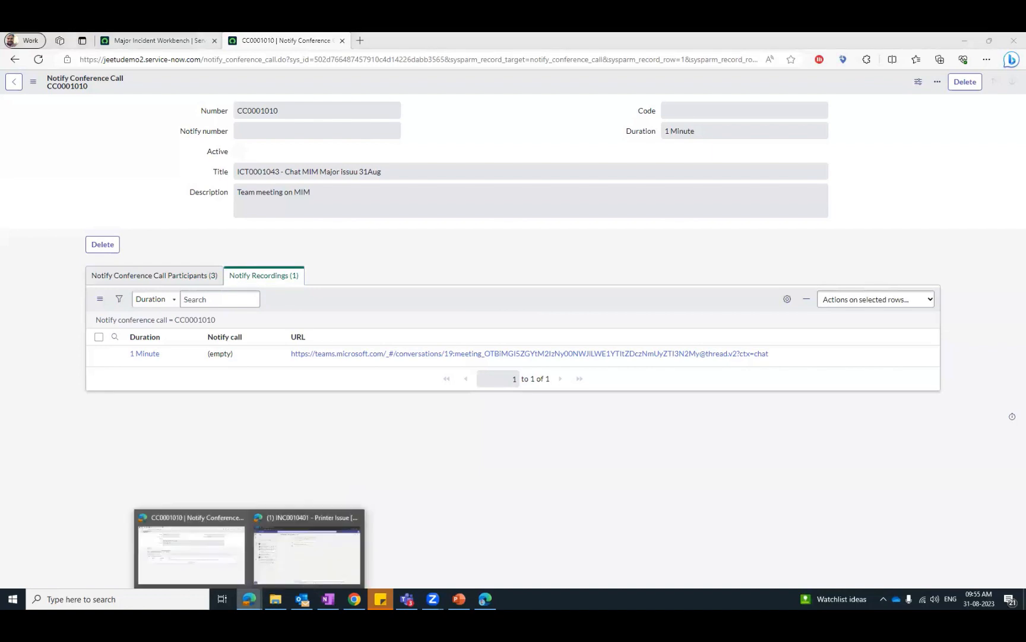
{"action": "left_click", "coordinate": [192, 558]}
{"action": "left_click", "coordinate": [150, 39]}
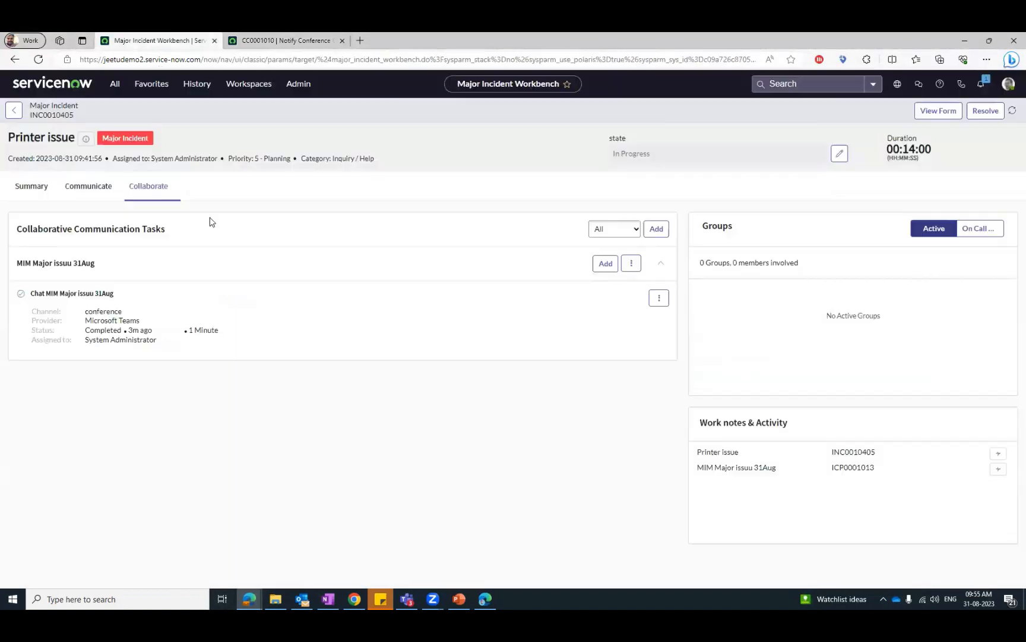
{"action": "left_click", "coordinate": [485, 599]}
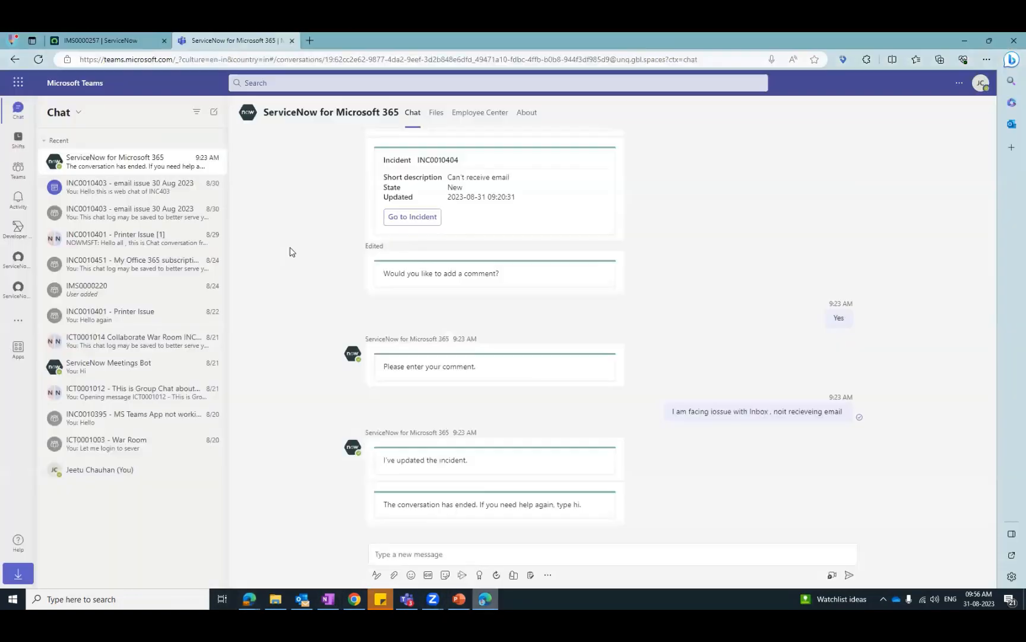
{"action": "left_click", "coordinate": [18, 169]}
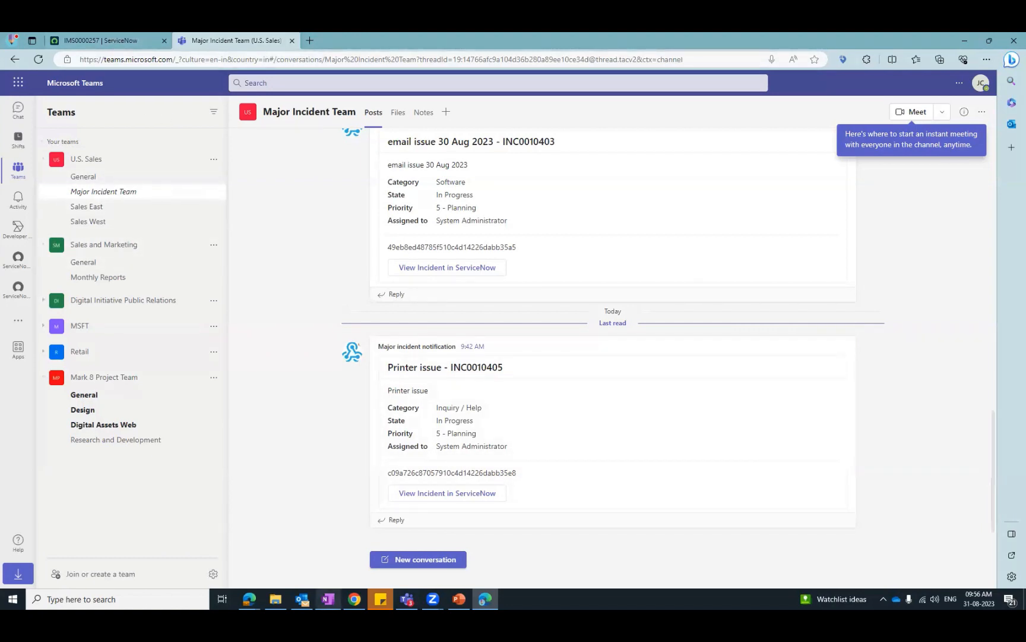
- Switch back to ServiceNow and find and open Flow Designer under Process Automation
{"action": "mouse_move", "coordinate": [249, 598]}
{"action": "left_click", "coordinate": [176, 555]}
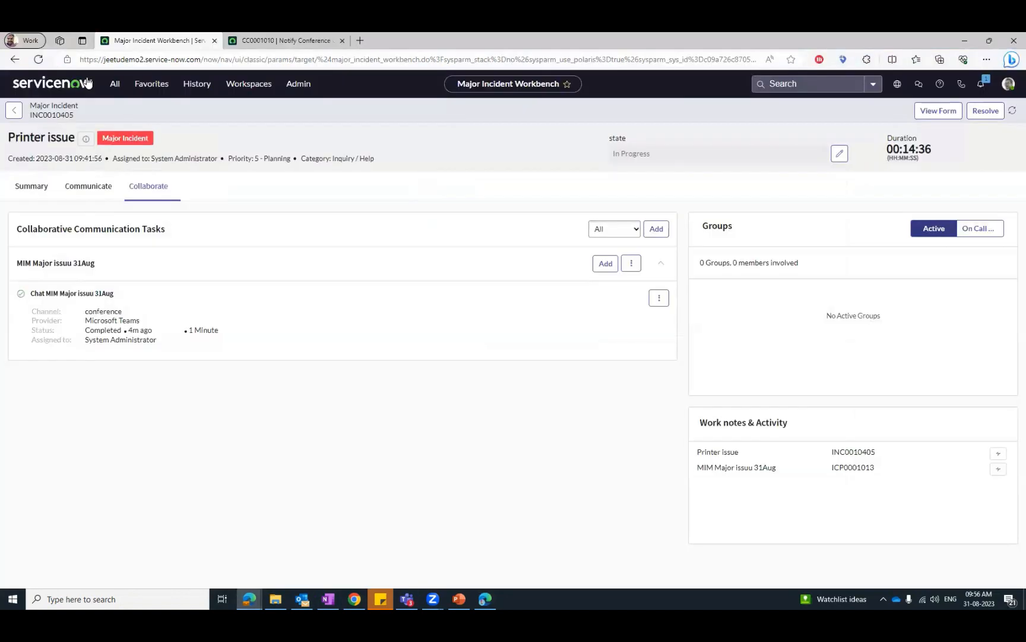
{"action": "left_click", "coordinate": [115, 83]}
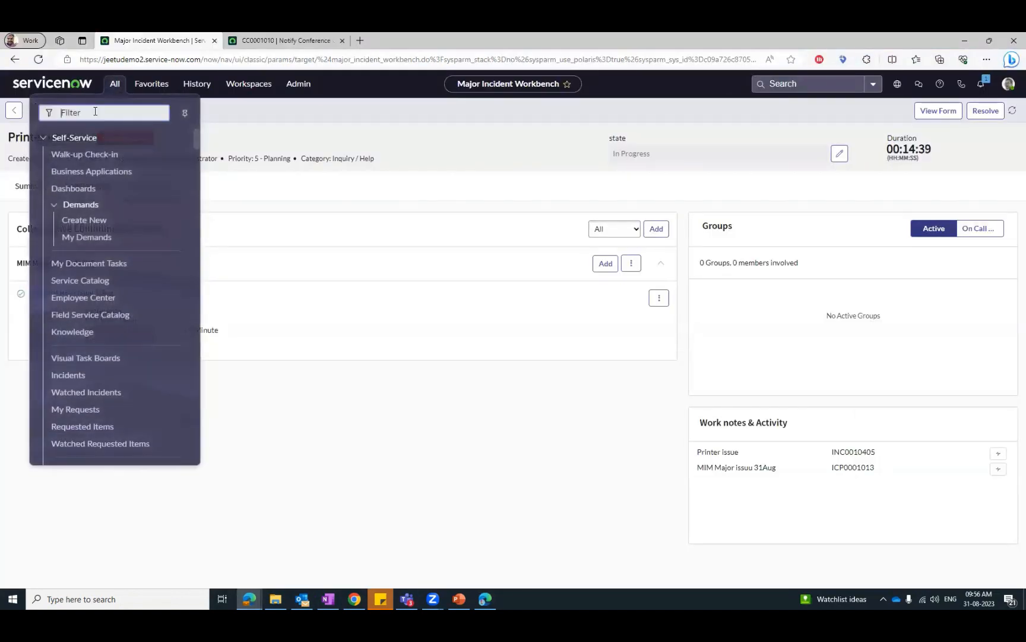
{"action": "type", "text": "flow"}
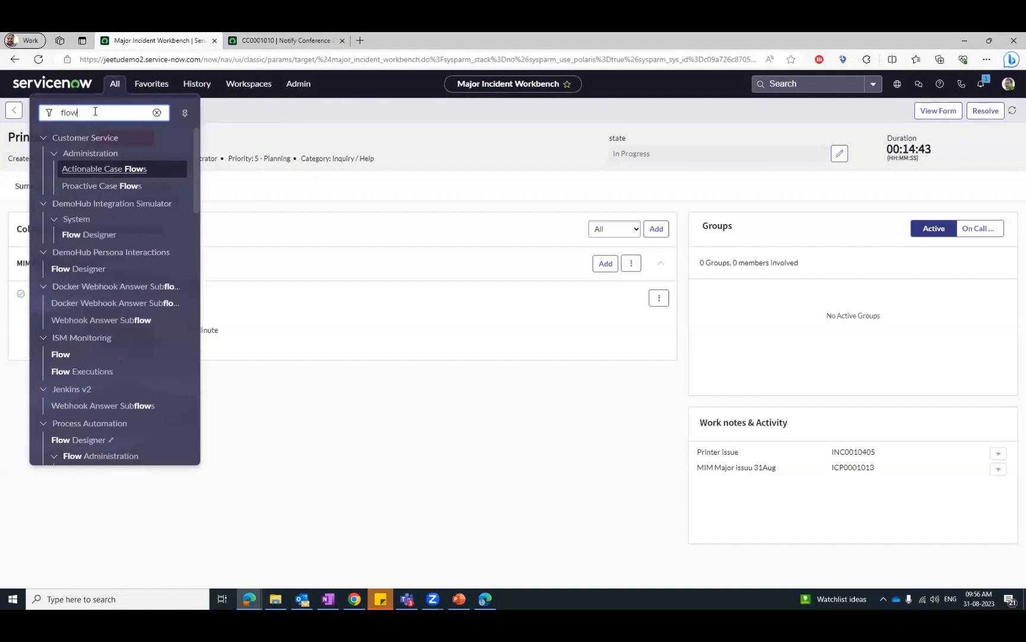
{"action": "type", "text": " desi"}
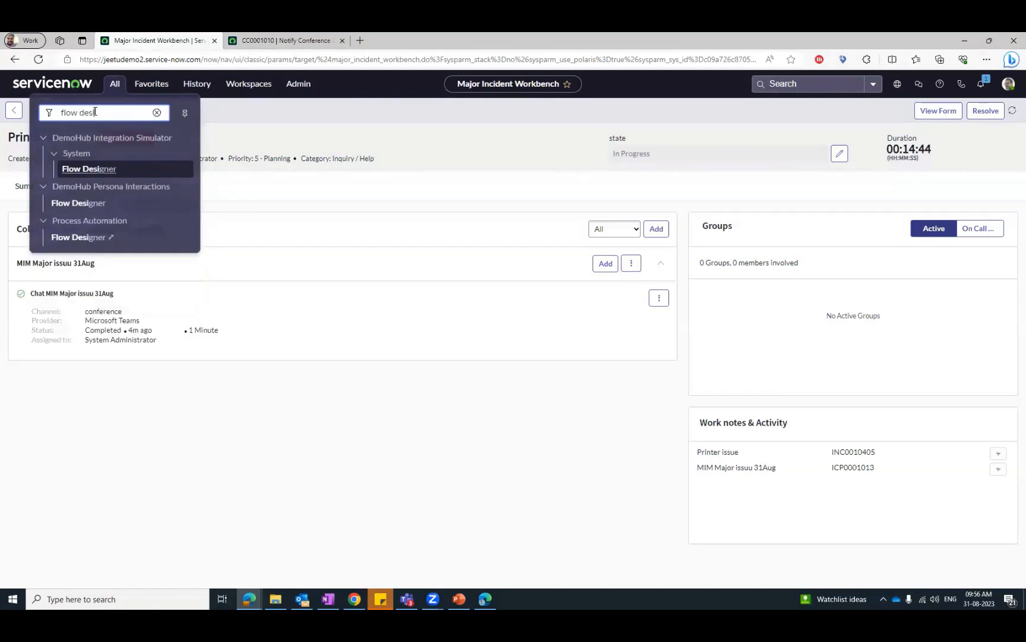
{"action": "left_click", "coordinate": [79, 237]}
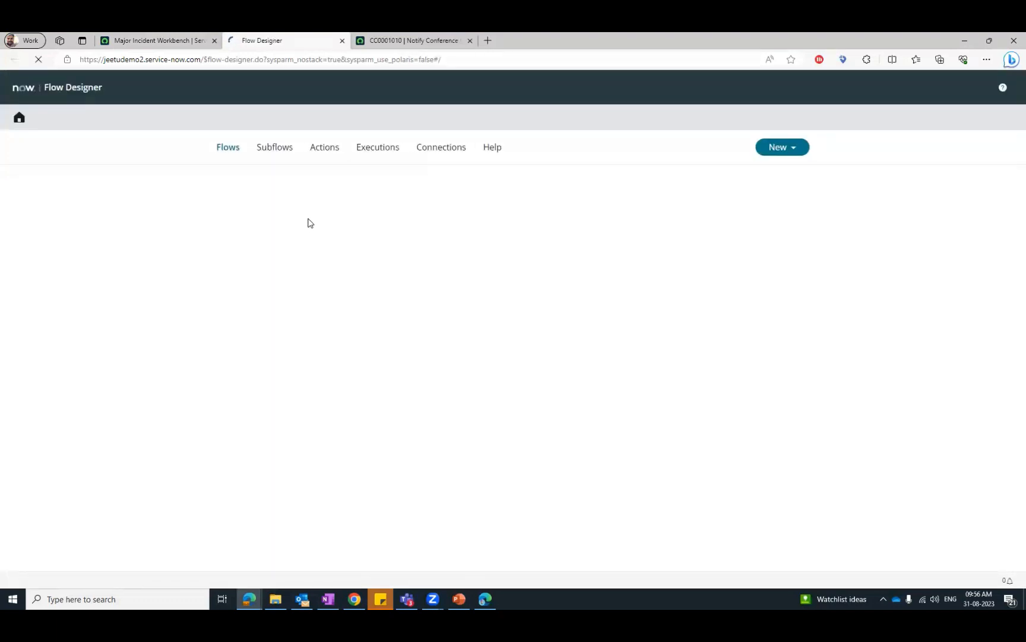
- Search the flows for the text "teams" and open the MS Teams Major Incident Notification flow
{"action": "left_click", "coordinate": [327, 180]}
{"action": "left_click", "coordinate": [293, 183]}
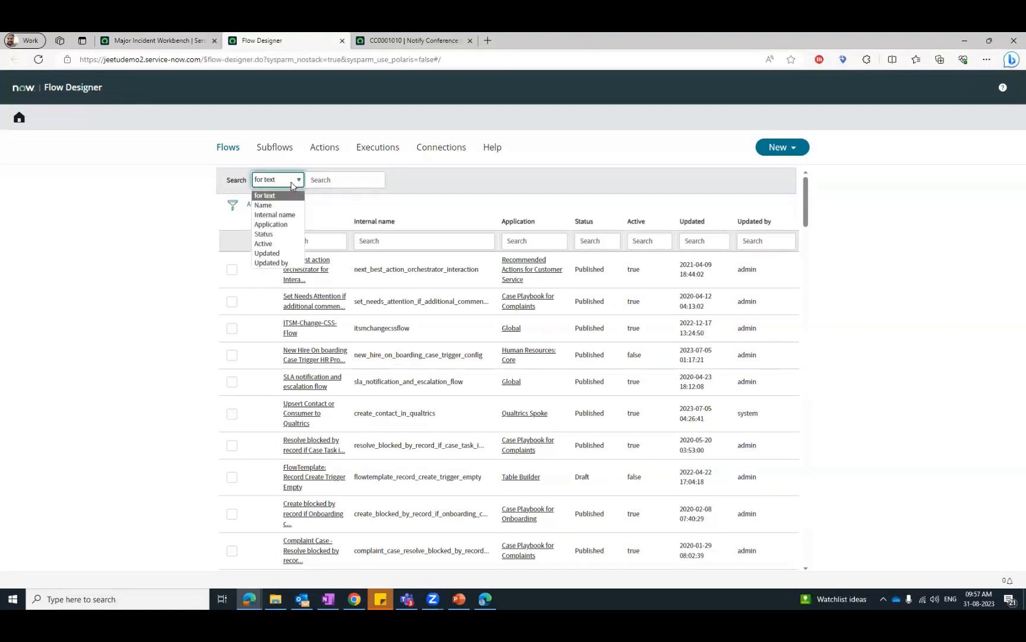
{"action": "left_click", "coordinate": [333, 177]}
{"action": "type", "text": "lead"}
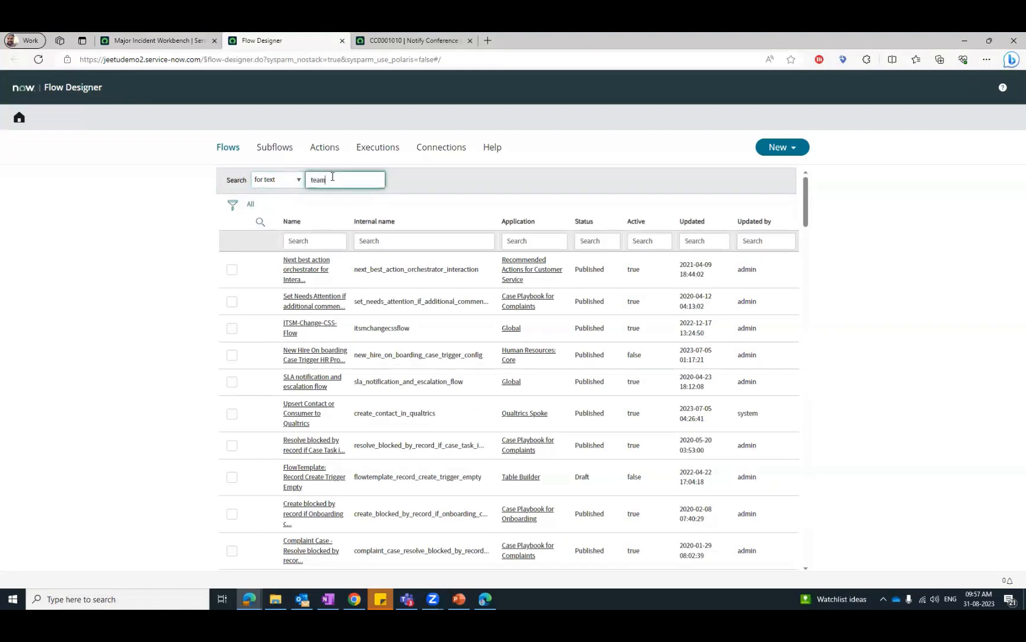
{"action": "key", "text": "Return"}
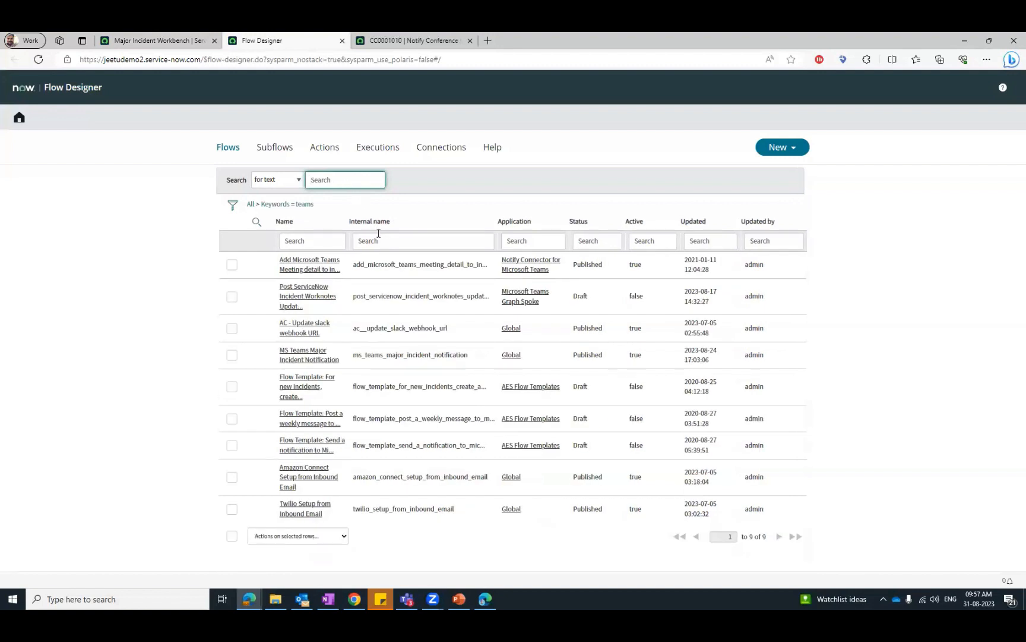
{"action": "left_click", "coordinate": [304, 355]}
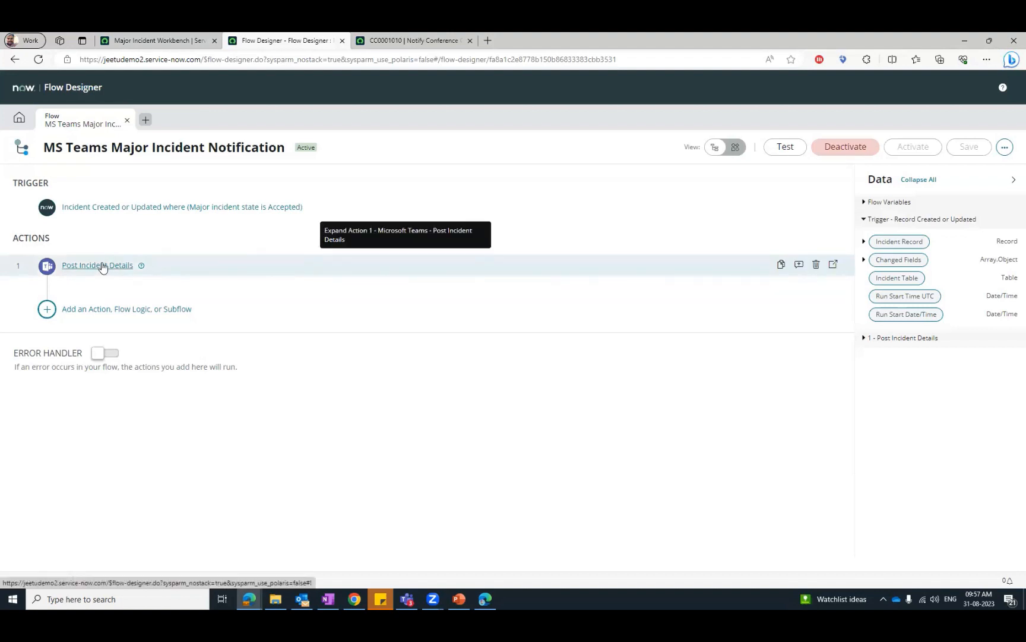
- Review the flow's trigger settings, expand the Post Incident Details action, and open its list of available actions
{"action": "left_click", "coordinate": [107, 211]}
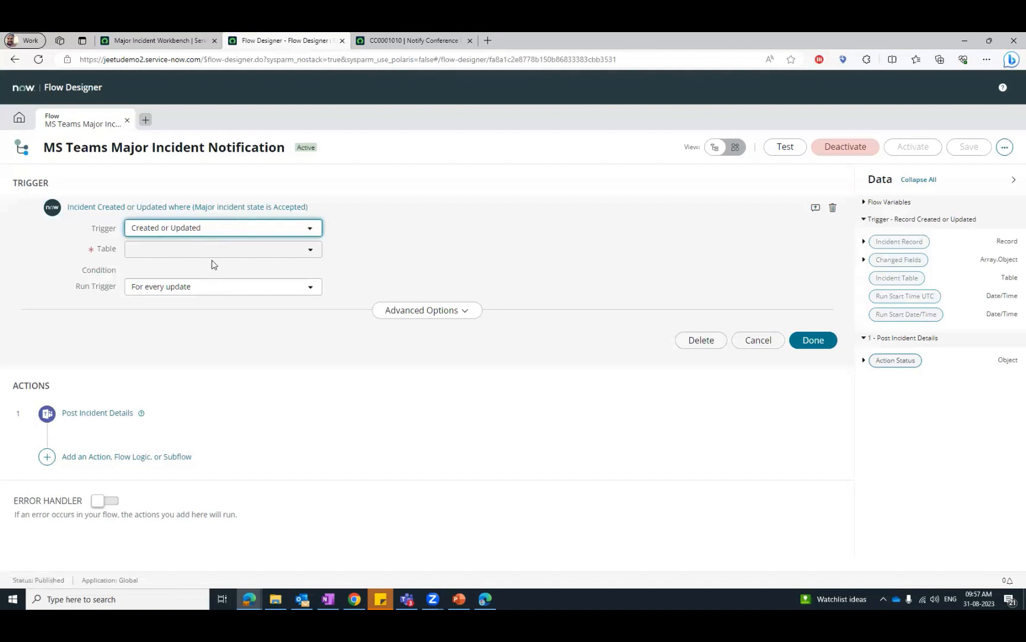
{"action": "left_click", "coordinate": [95, 415]}
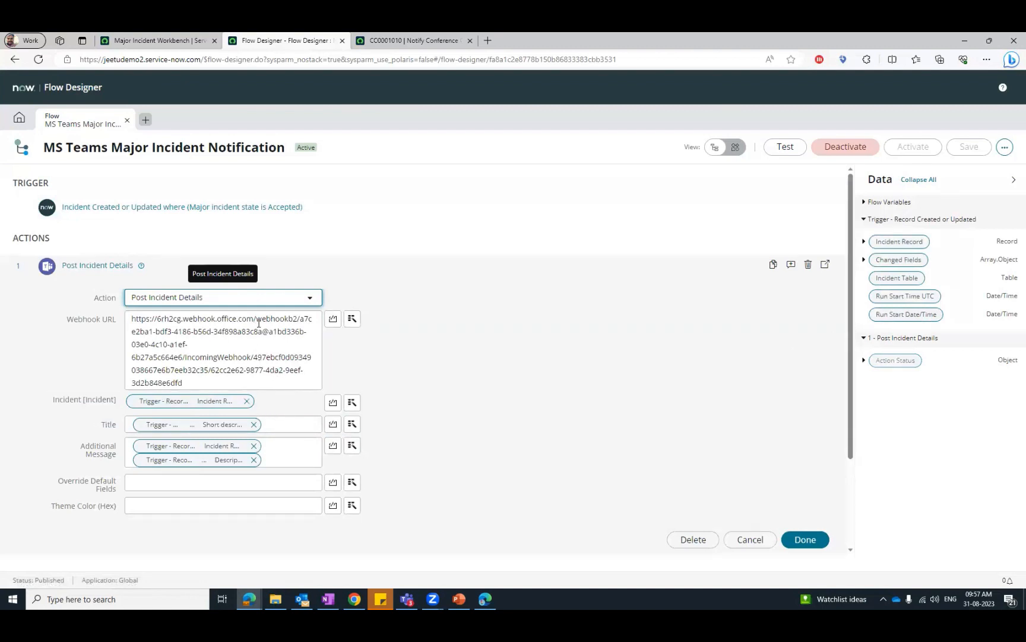
{"action": "left_click", "coordinate": [309, 301]}
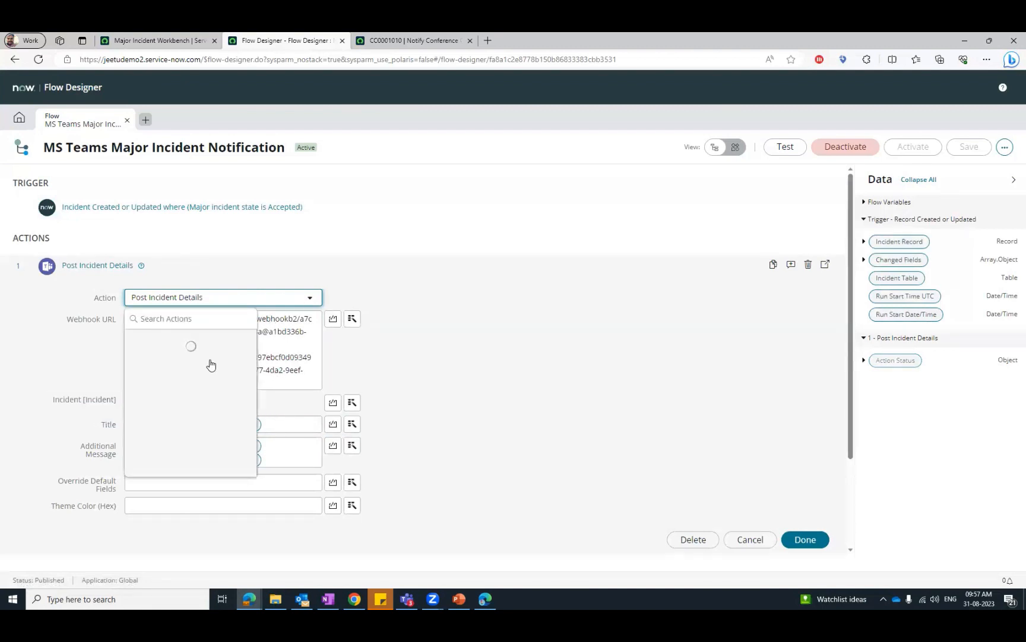